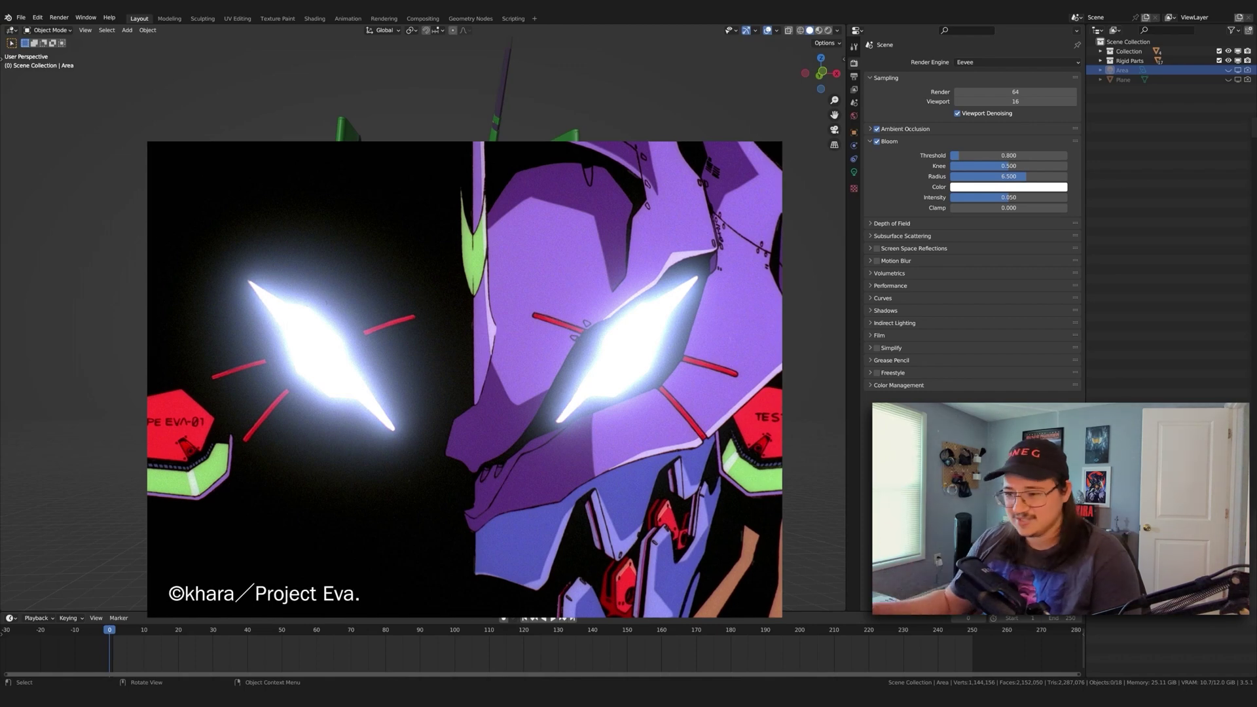
Step: Add a camera to the scene, look through it at the robot's front and lock the camera to the view
middle_drag(459, 327, 484, 327)
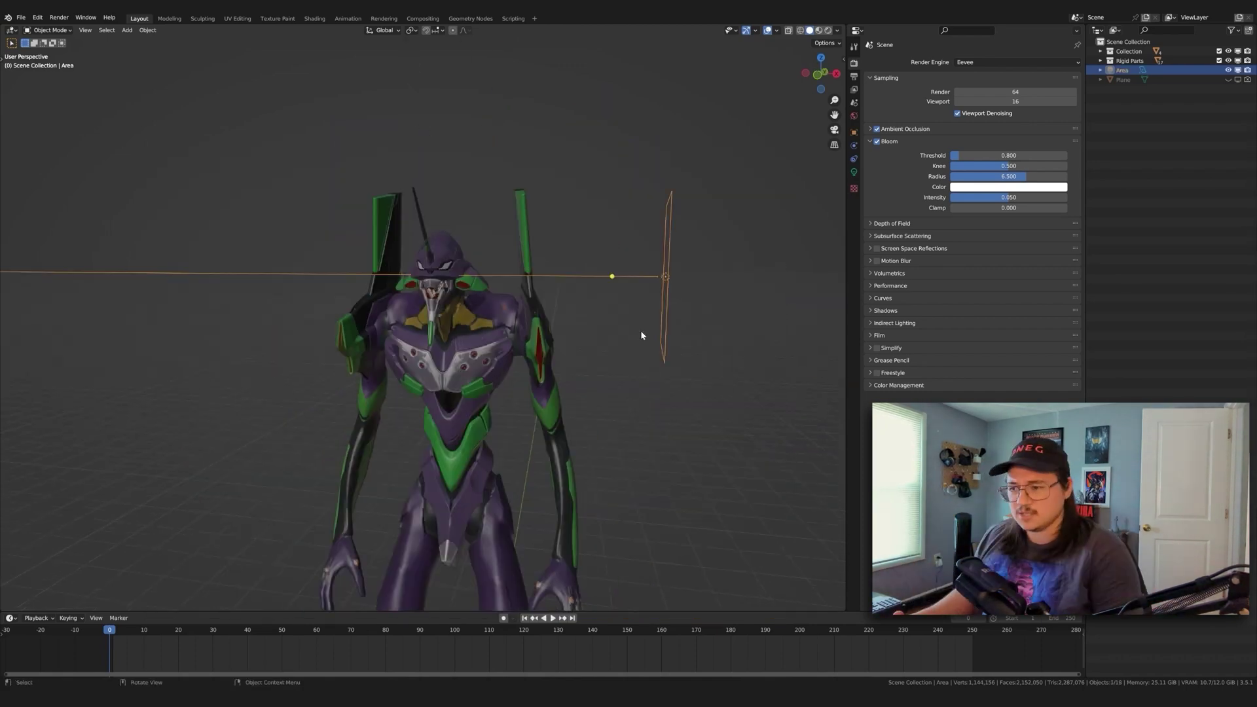
middle_drag(640, 335, 747, 370)
click(746, 370)
key(shift+a)
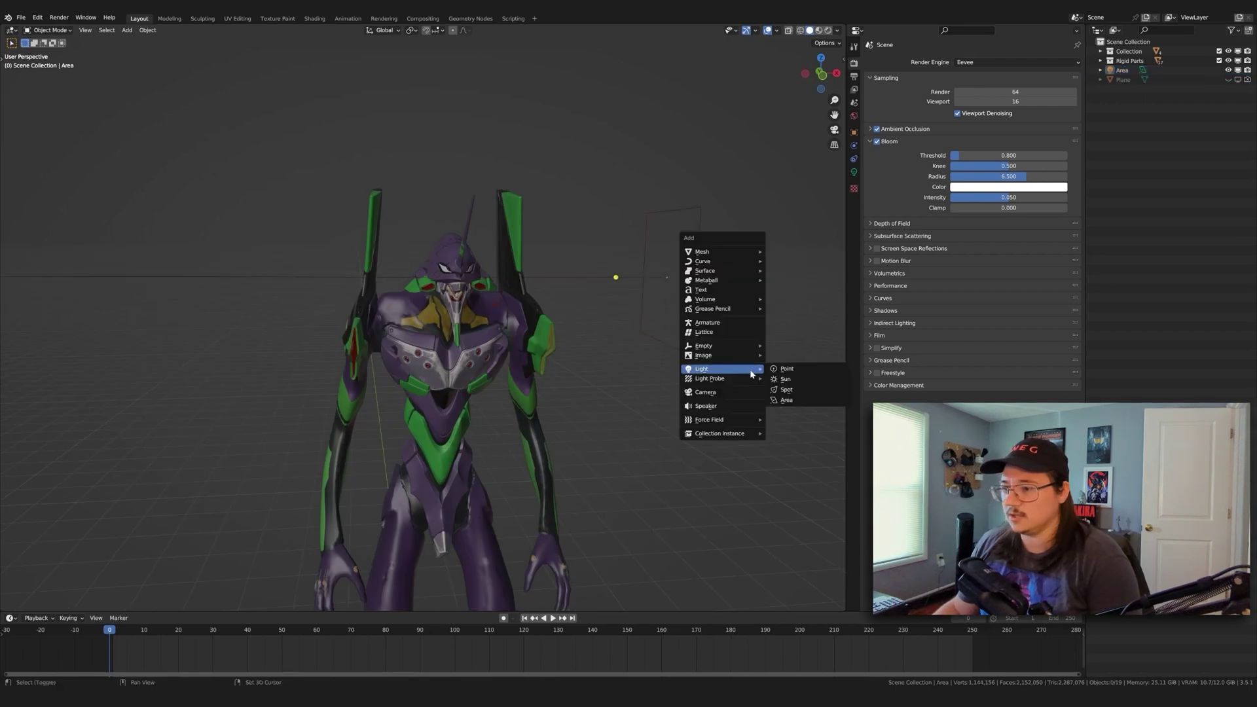
click(715, 392)
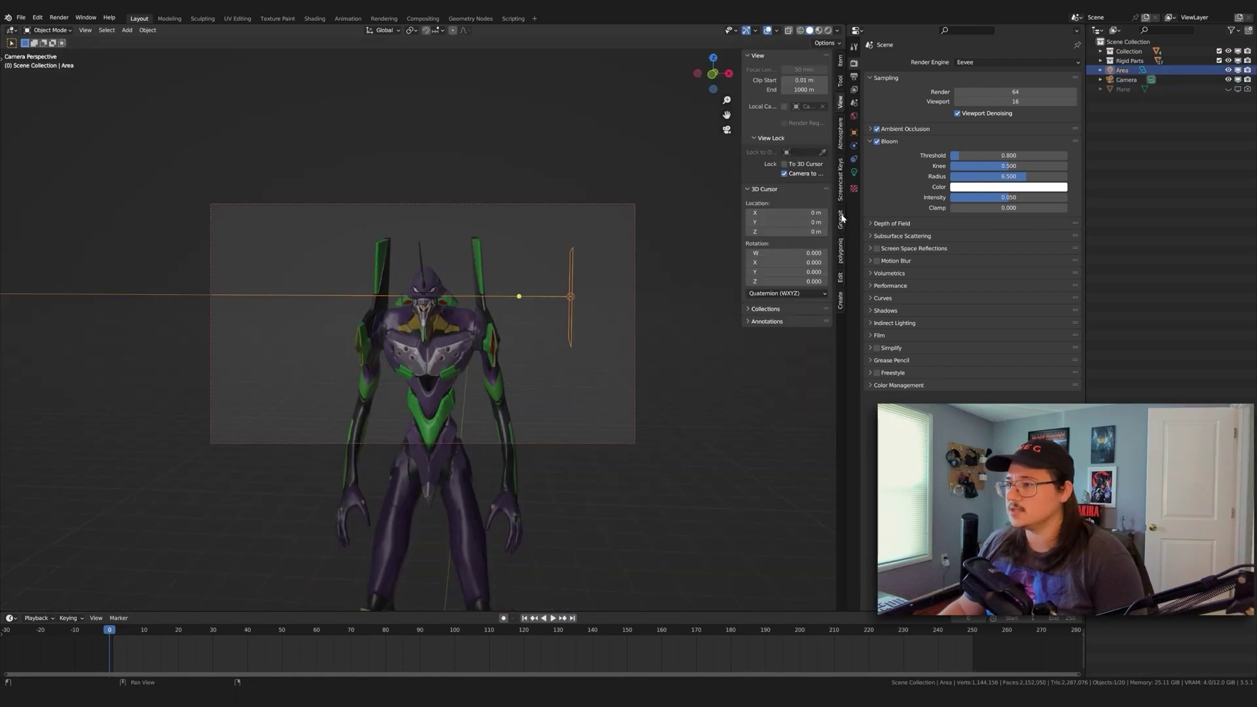
click(840, 80)
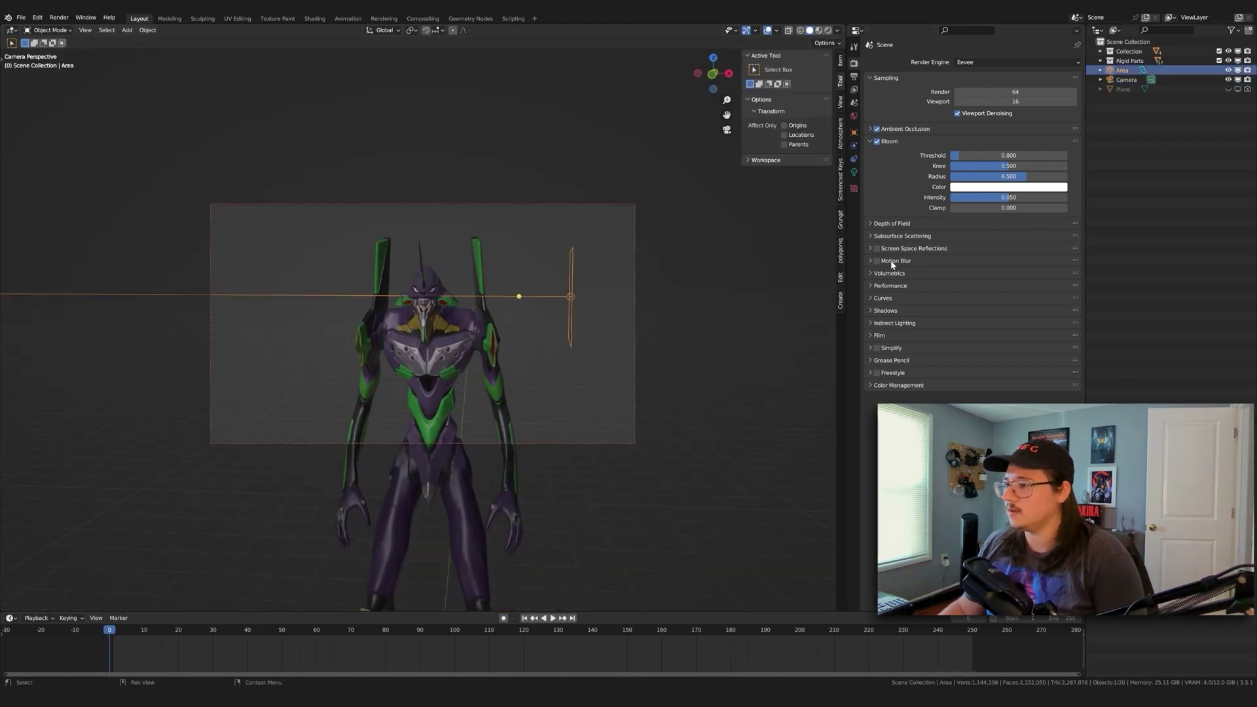
Step: Set the camera's focal length to 180 mm
click(1125, 79)
click(854, 172)
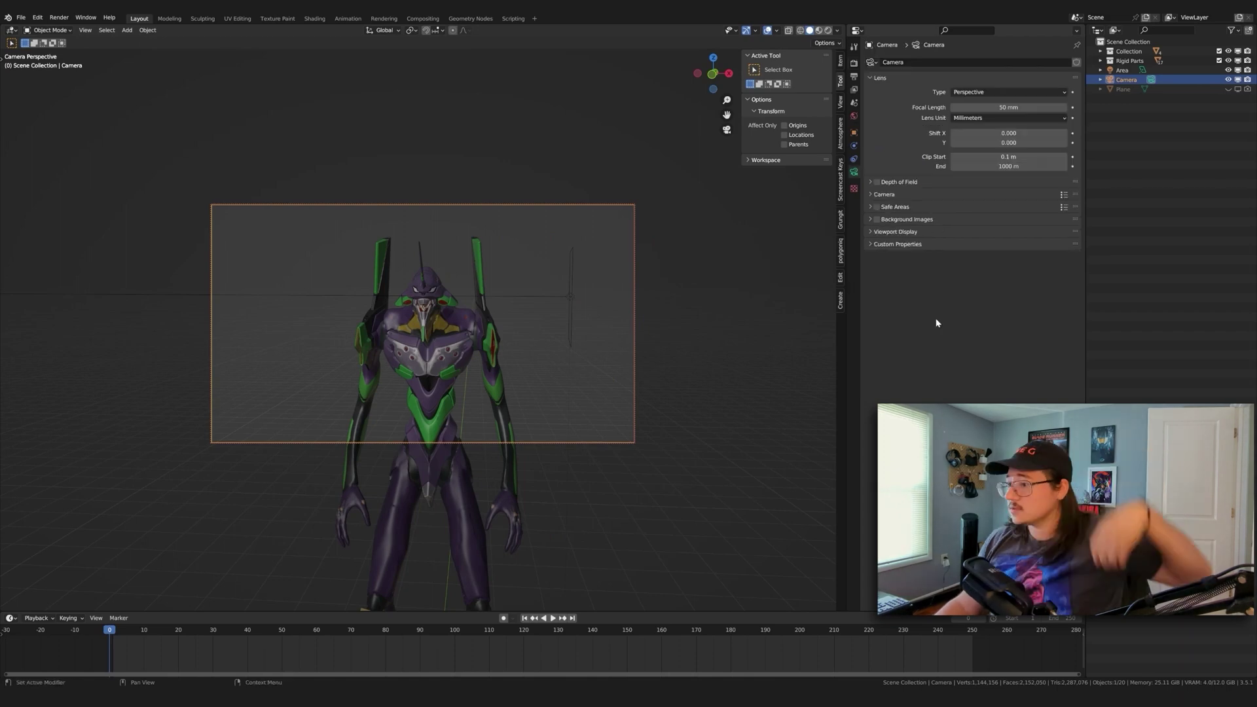
click(994, 107)
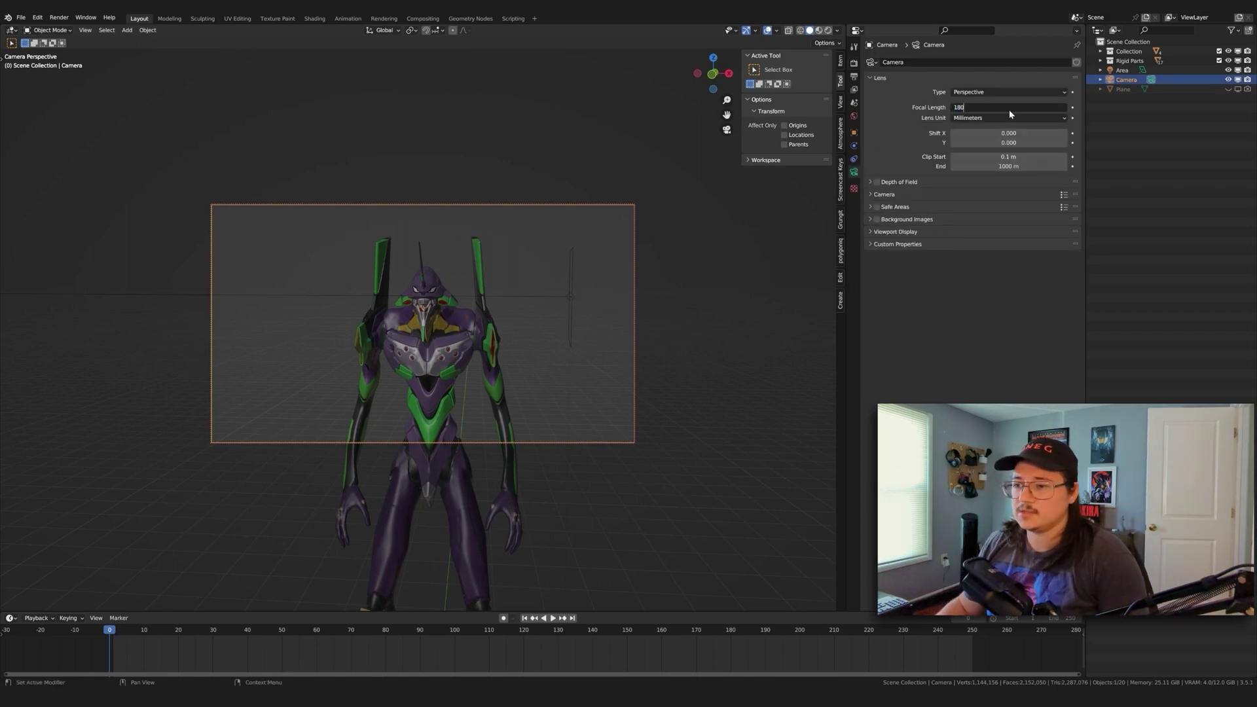
text(180)
key(Return)
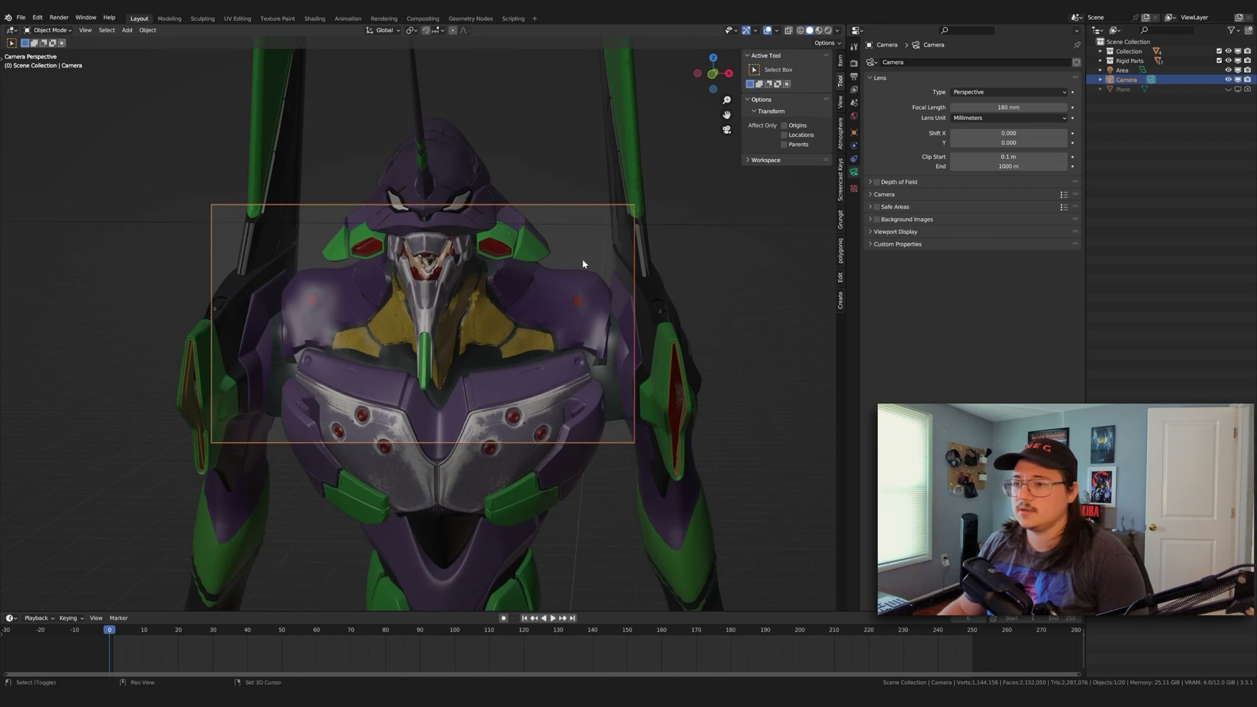
Step: Reframe the camera frontally on the robot's head from slightly above and switch the viewport to rendered shading
shift+middle_drag(582, 260, 623, 324)
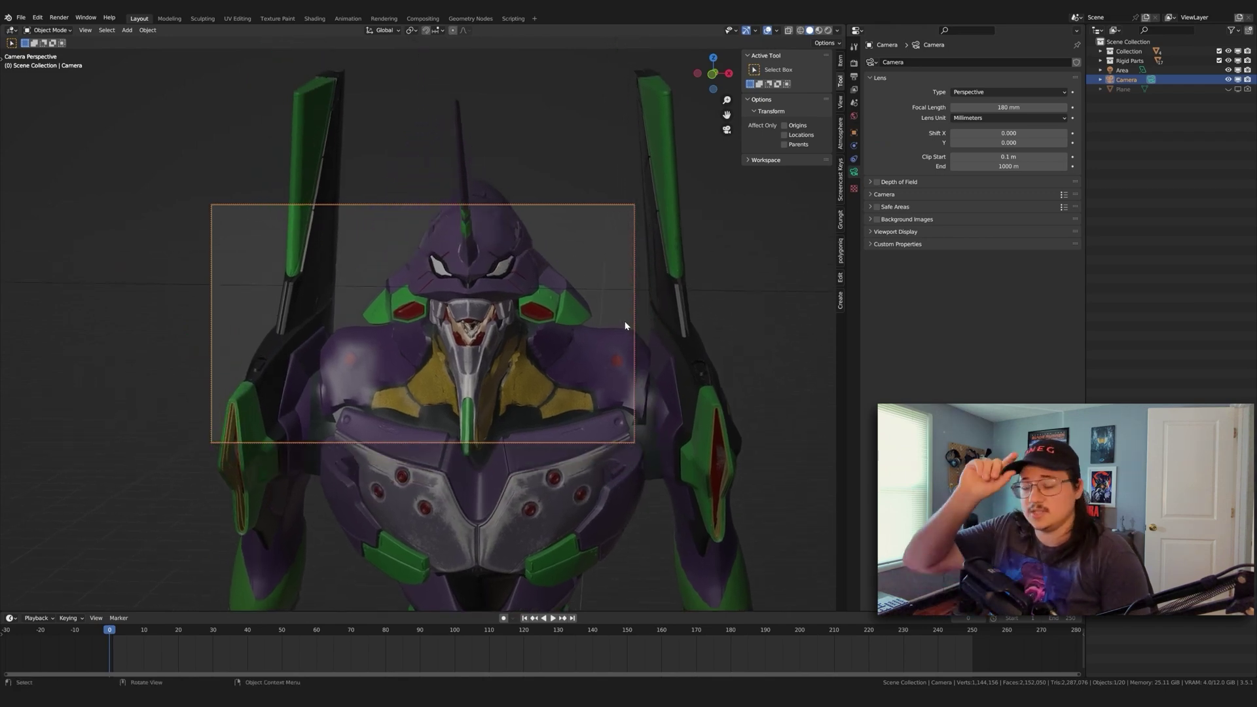
middle_drag(642, 340, 689, 345)
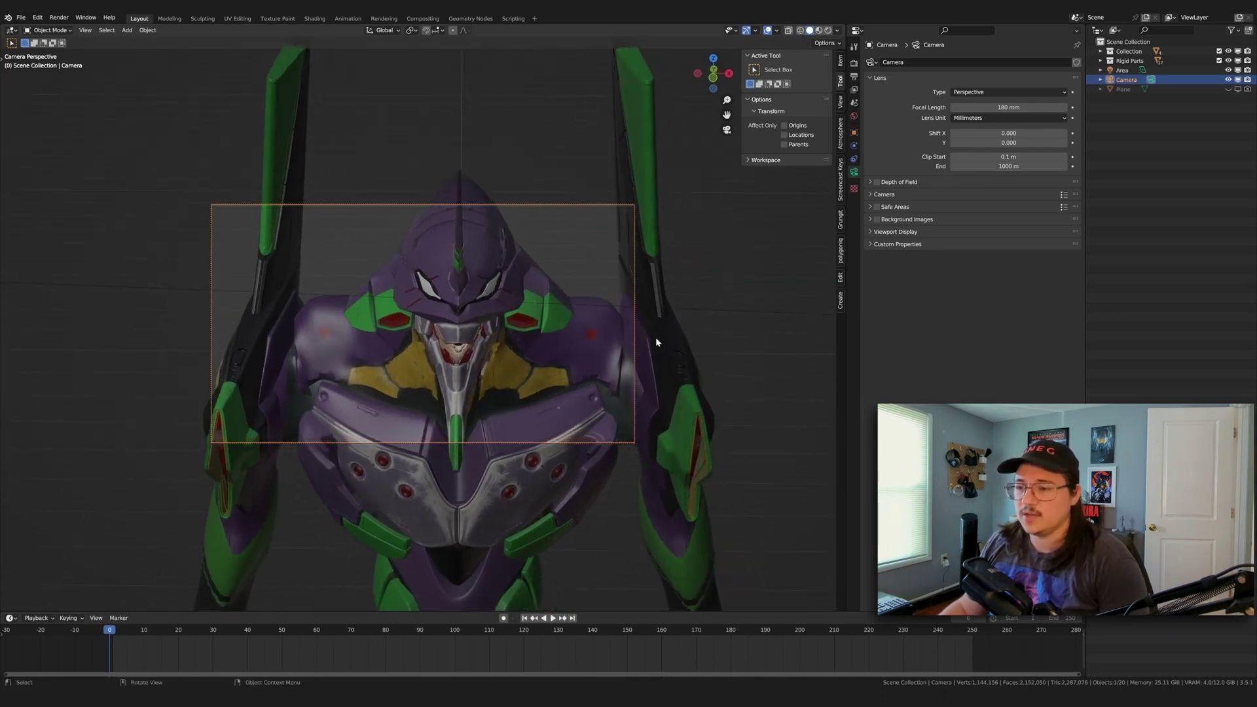
scroll(656, 341, up, 2)
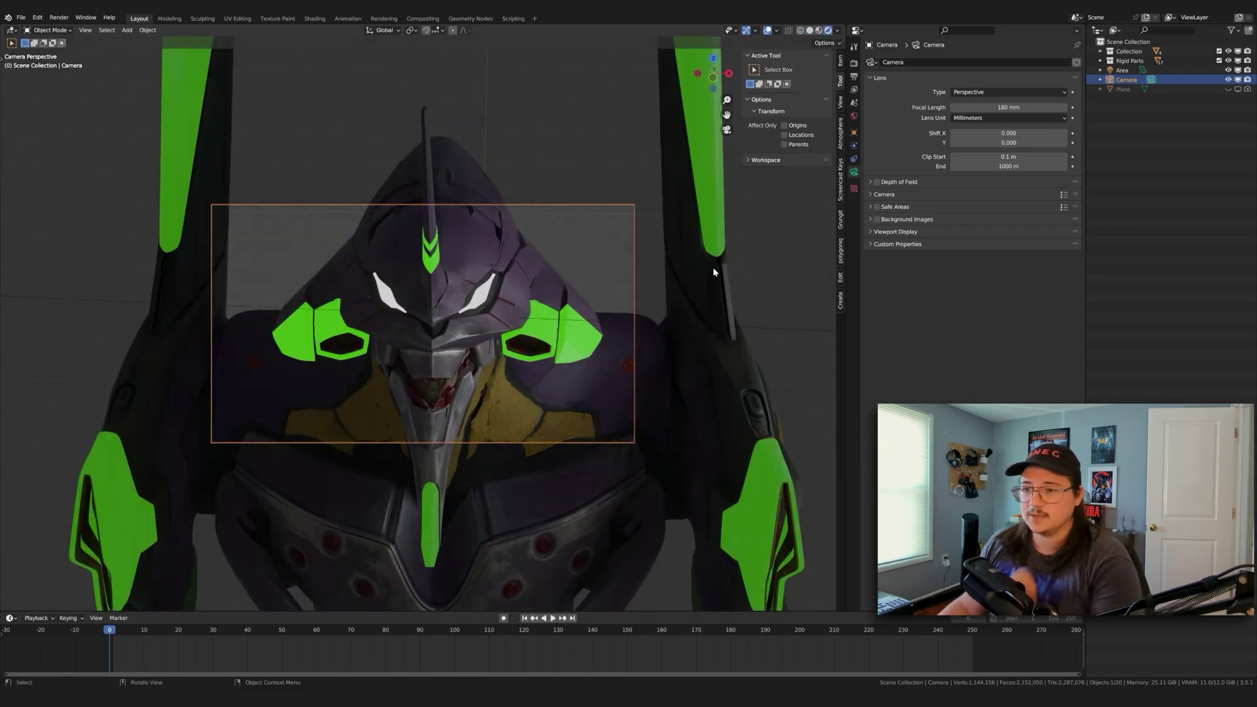
Step: Enable Screen Space Reflections for the Eevee render engine
click(854, 63)
click(853, 76)
click(853, 63)
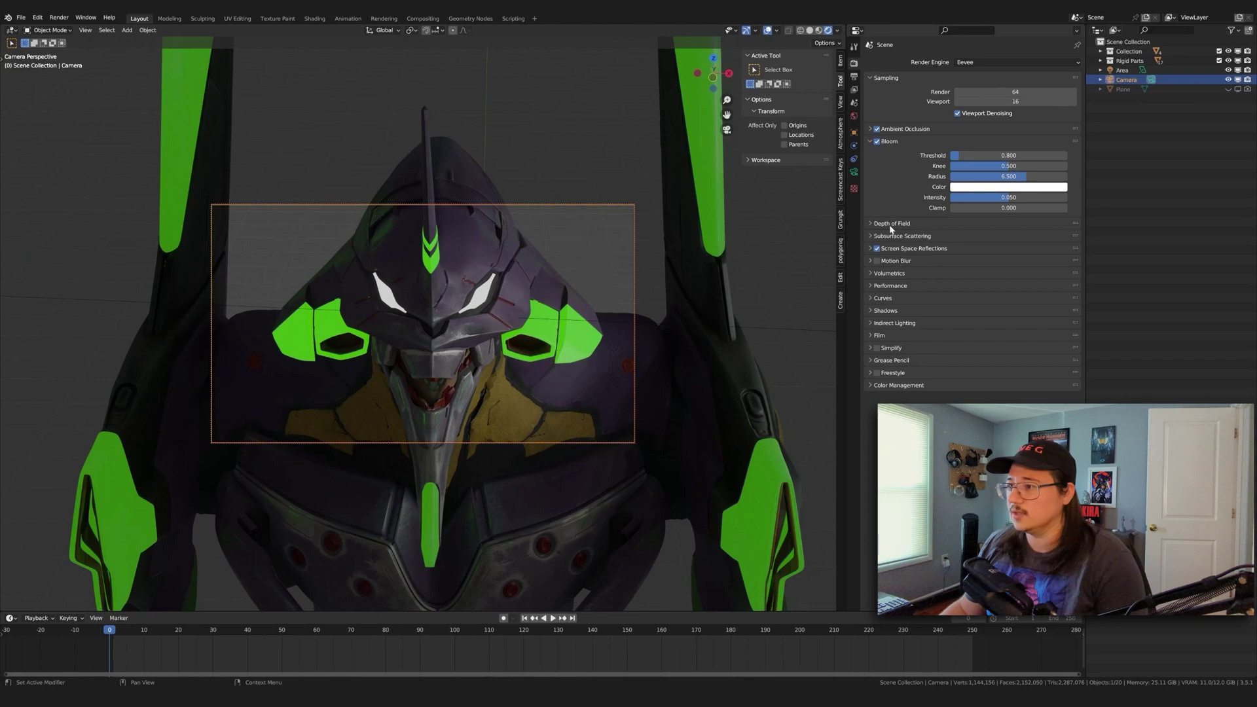
Step: Set the world background strength to 0
click(854, 117)
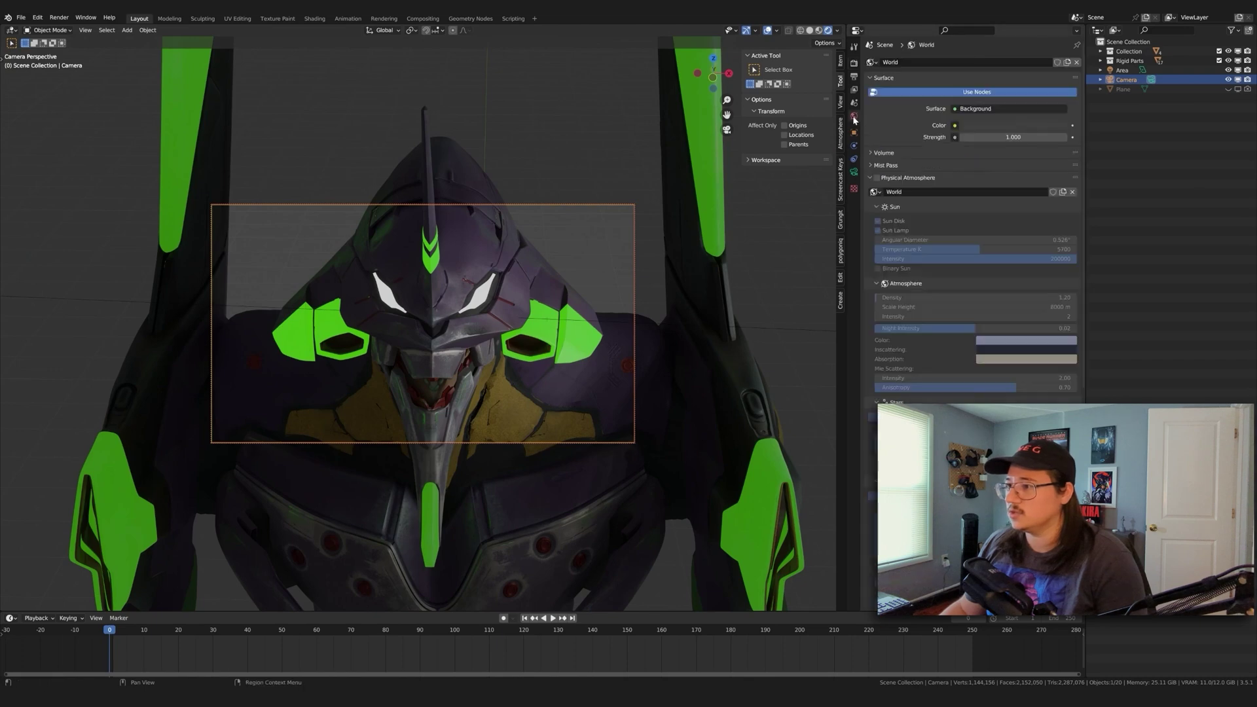
click(1025, 125)
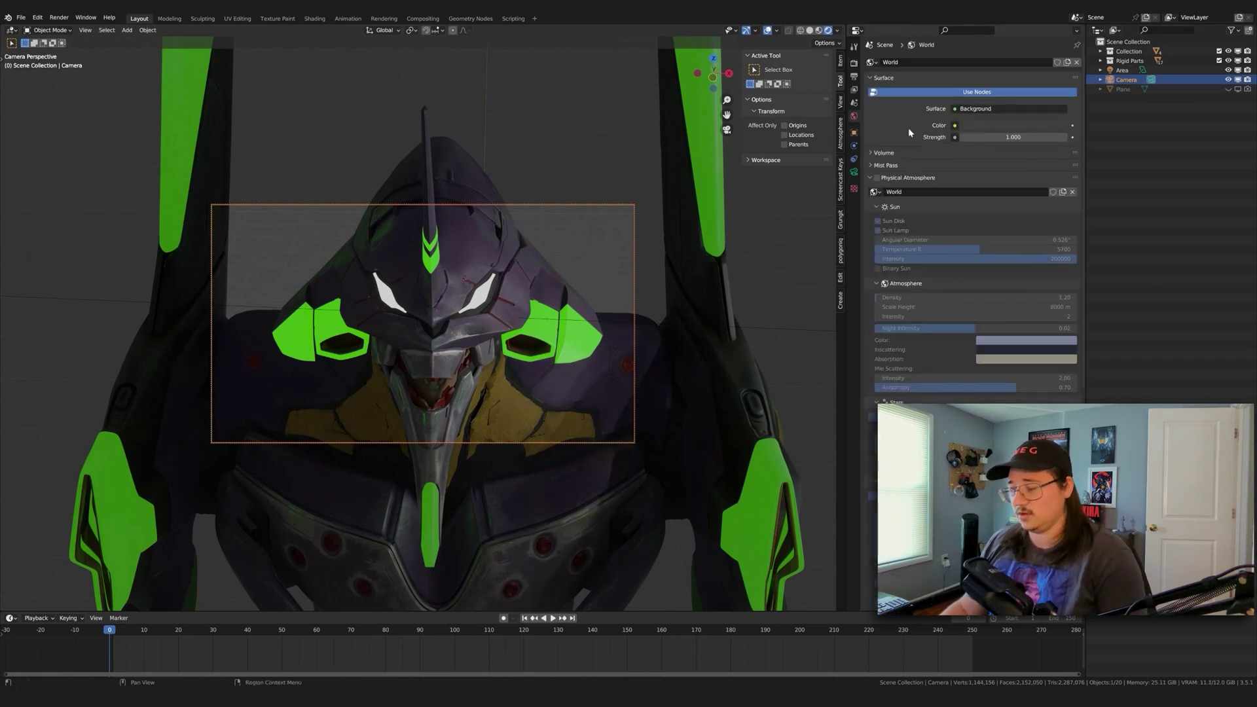
click(1047, 138)
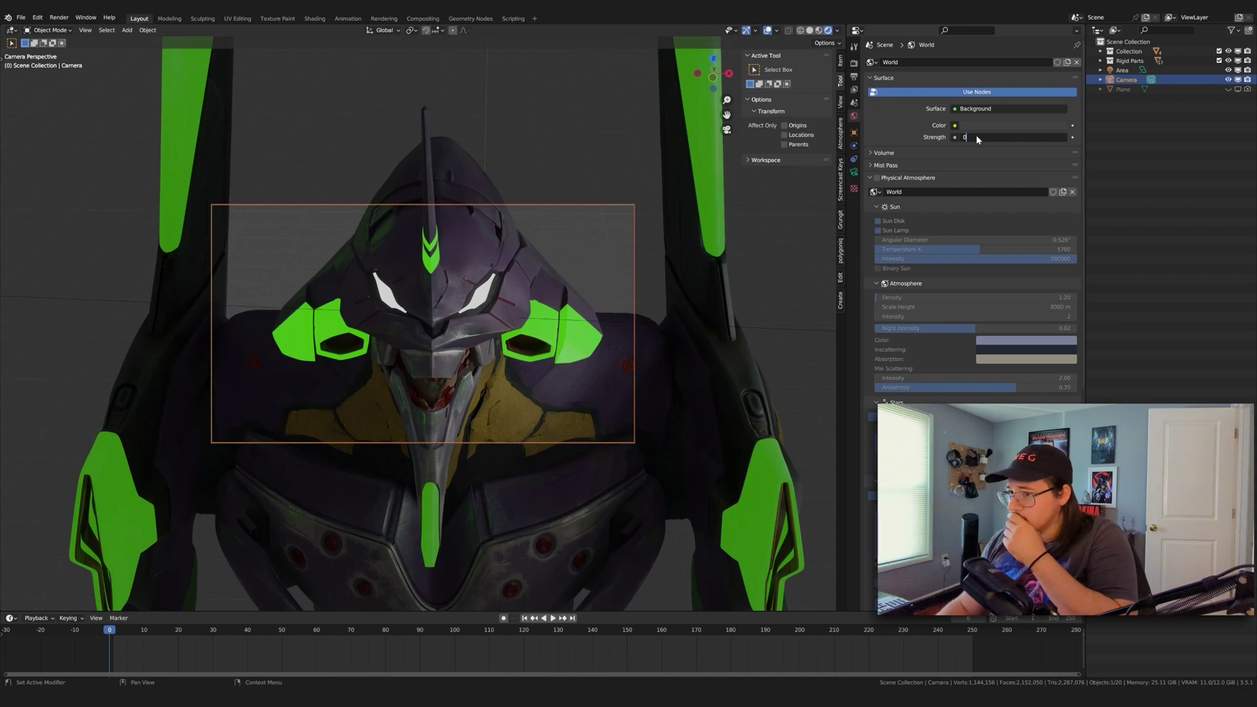
key(Return)
Step: Move the camera closer so that the robot's face and glowing eyes fill the frame
scroll(572, 247, up, 3)
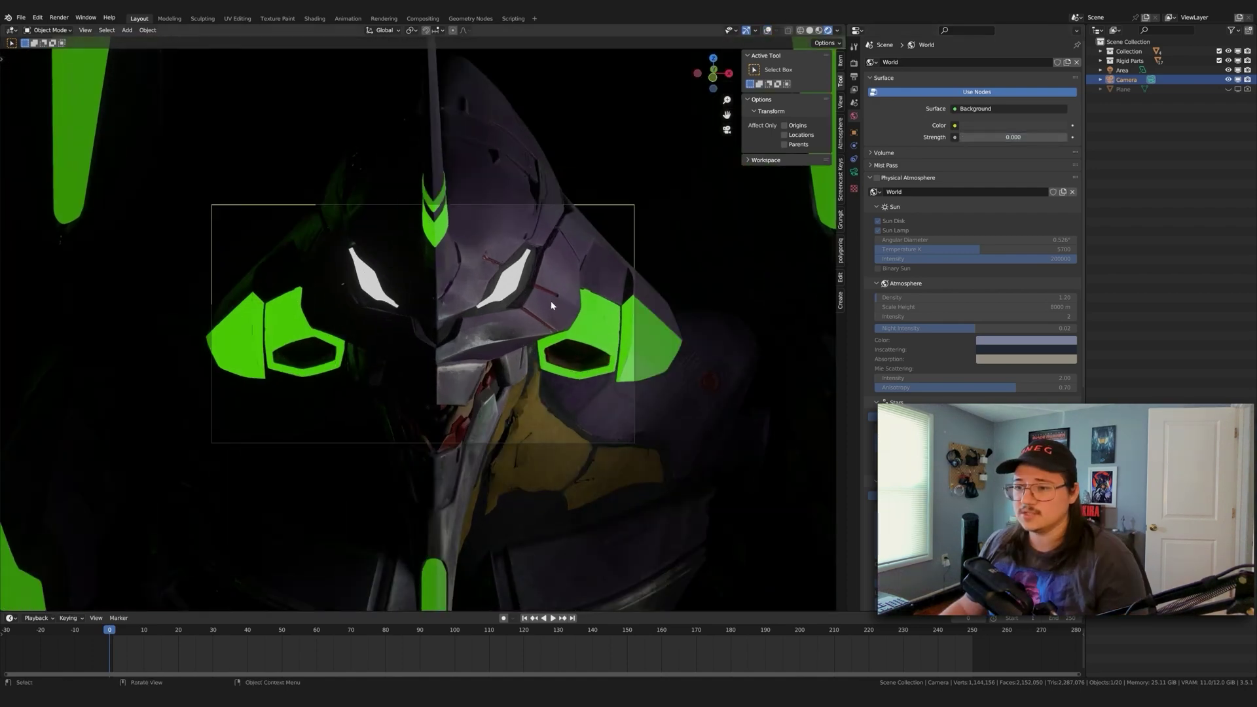
shift+middle_drag(554, 284, 555, 322)
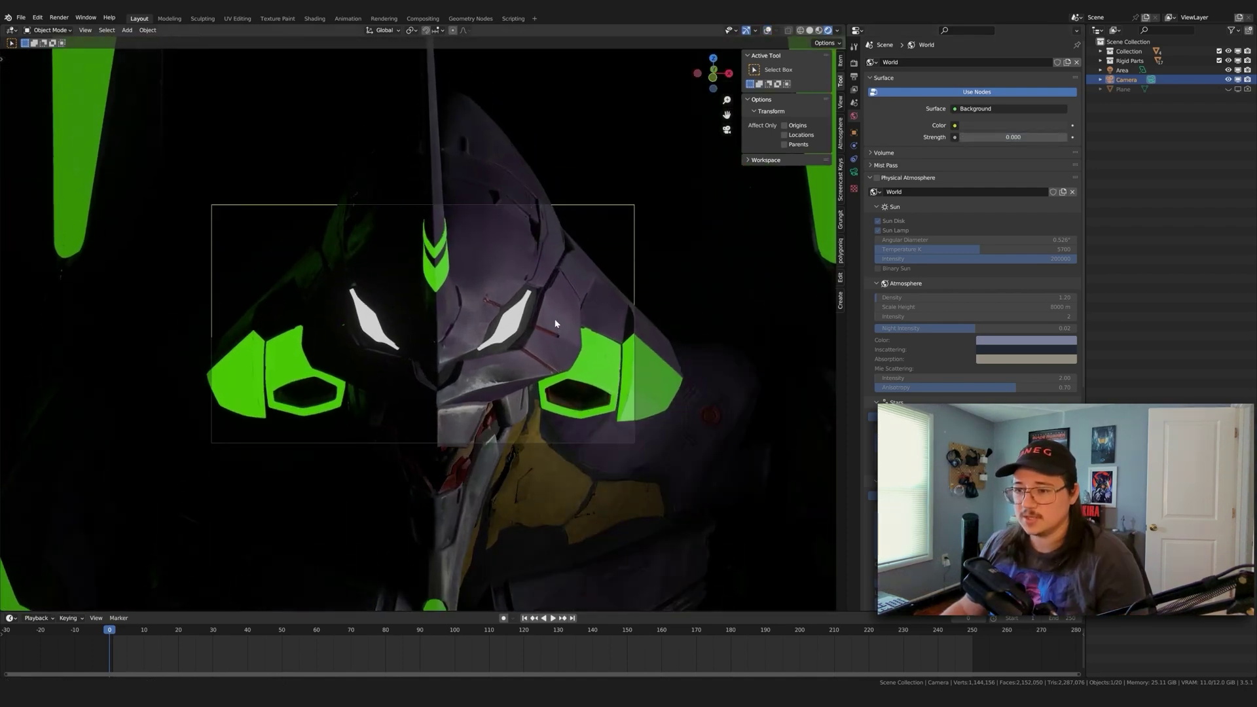
scroll(555, 323, down, 2)
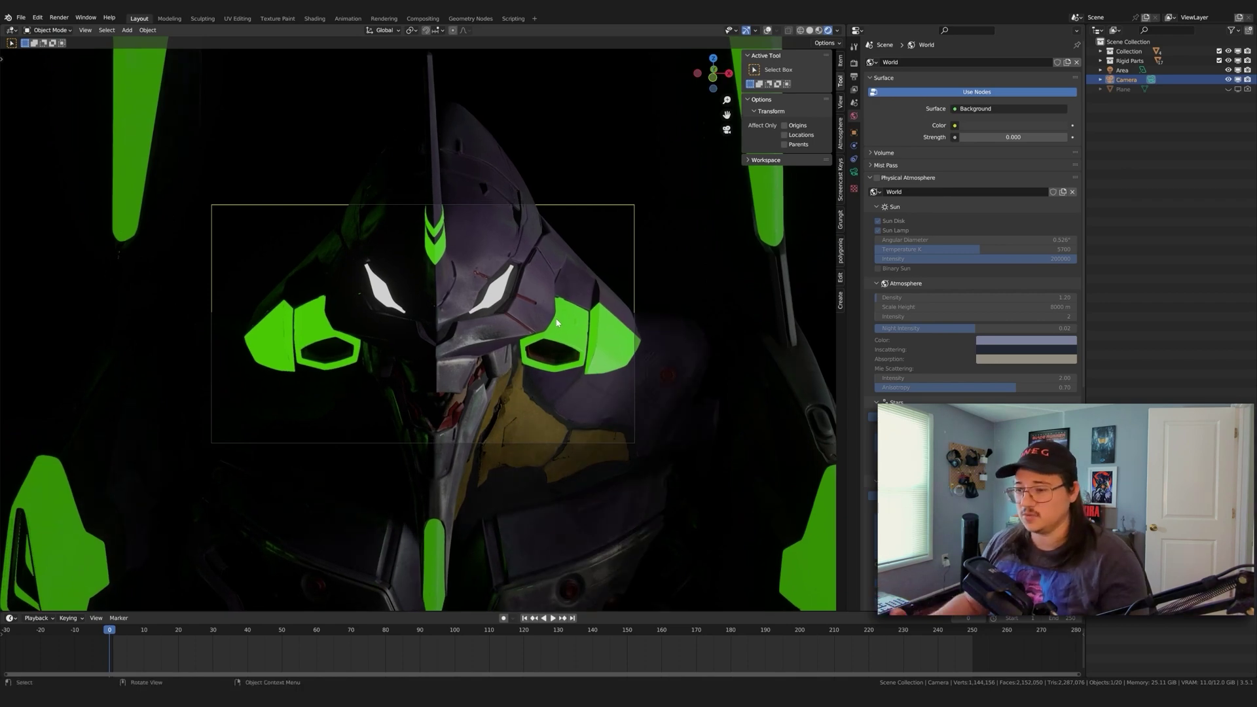
mouse_move(653, 310)
middle_down()
mouse_move(640, 310)
mouse_move(649, 304)
middle_up()
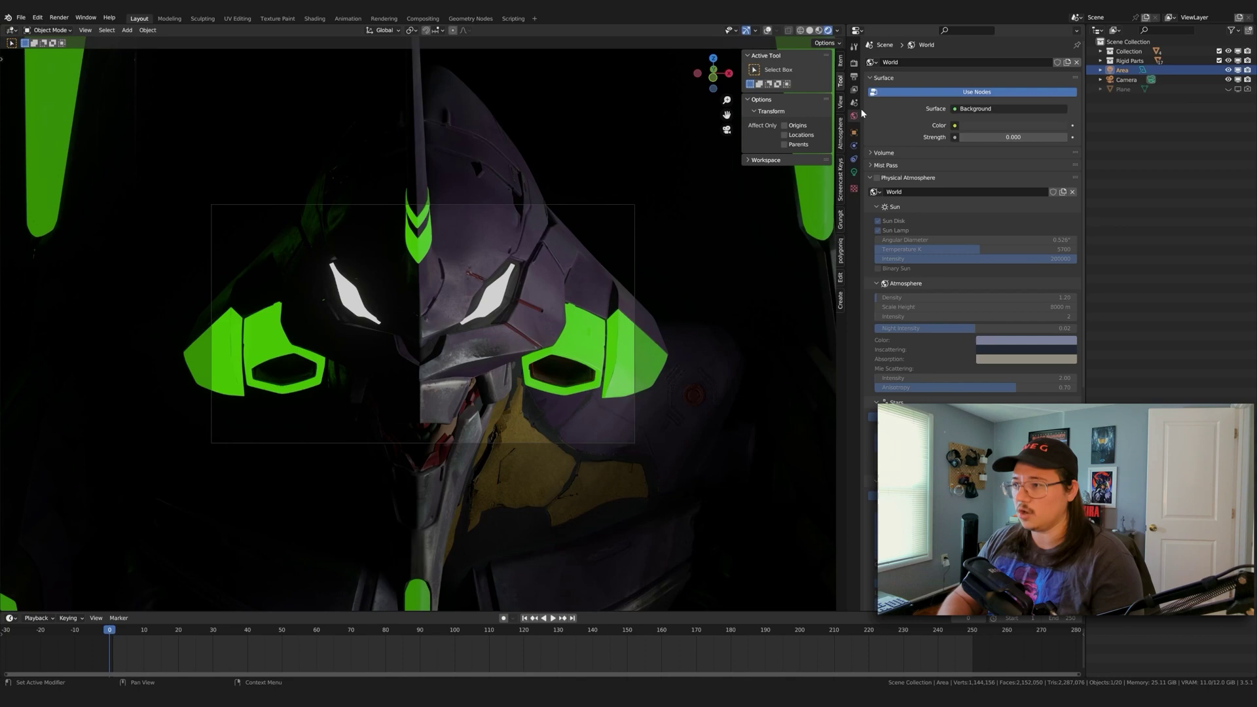
Step: Set the area light's power to 100 W
click(853, 172)
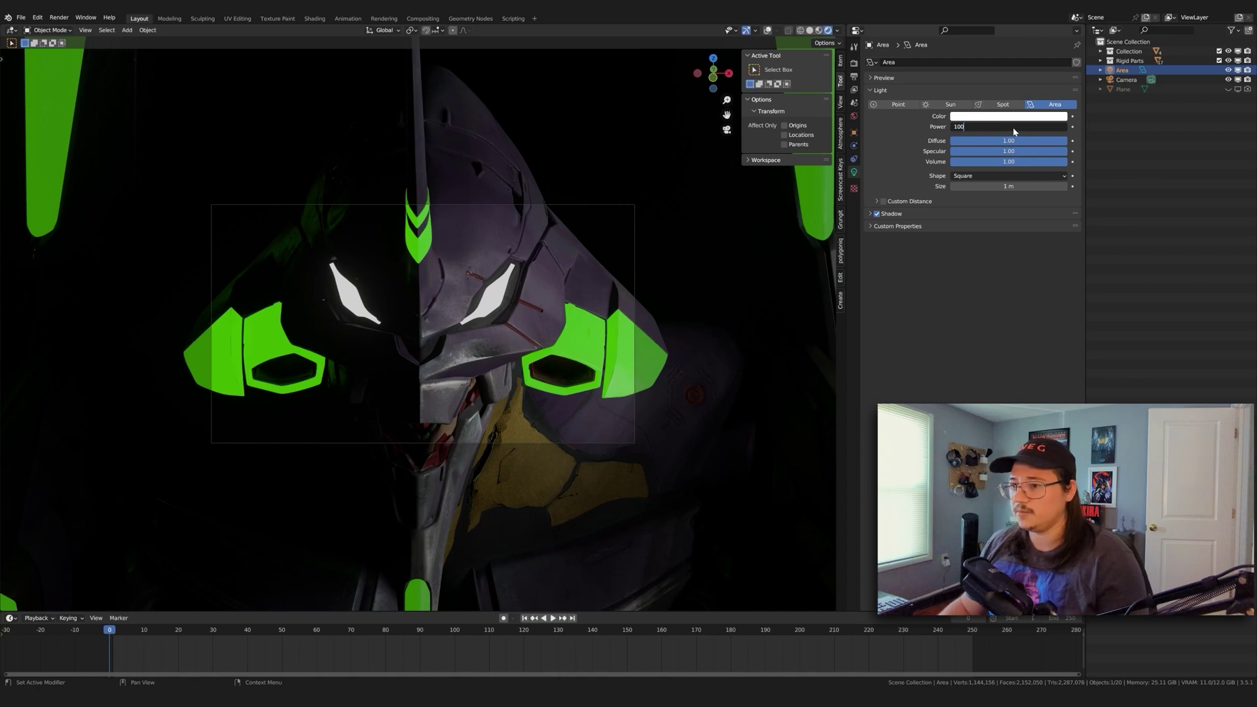
key(Return)
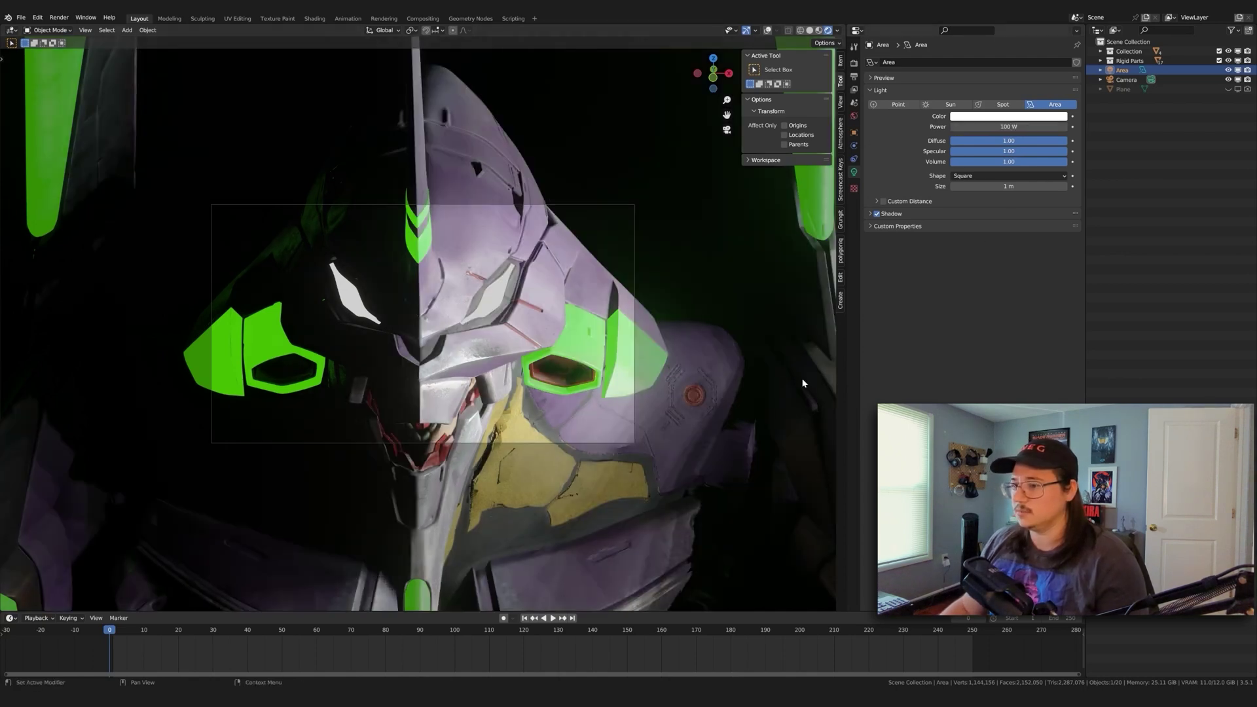
Step: Show the viewport overlays, then scale the area light to about 0.85 and move it about -0.46 m along X
middle_drag(685, 384, 570, 393)
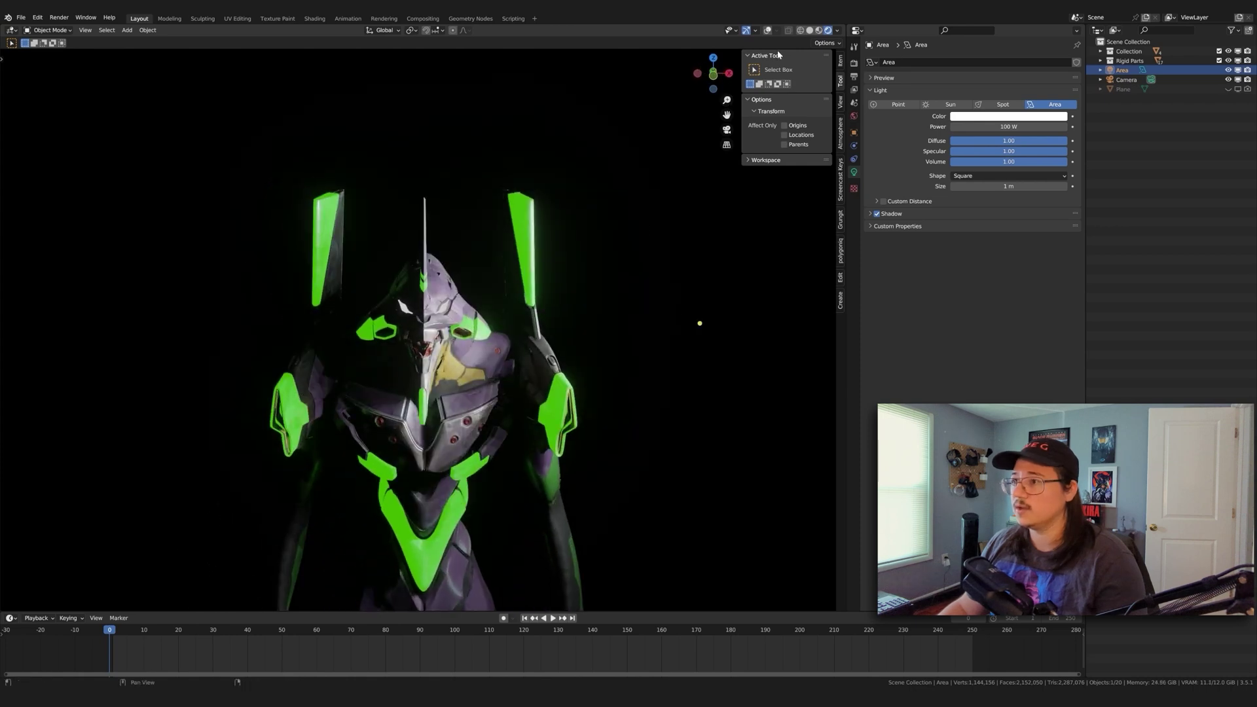
click(768, 30)
key(s)
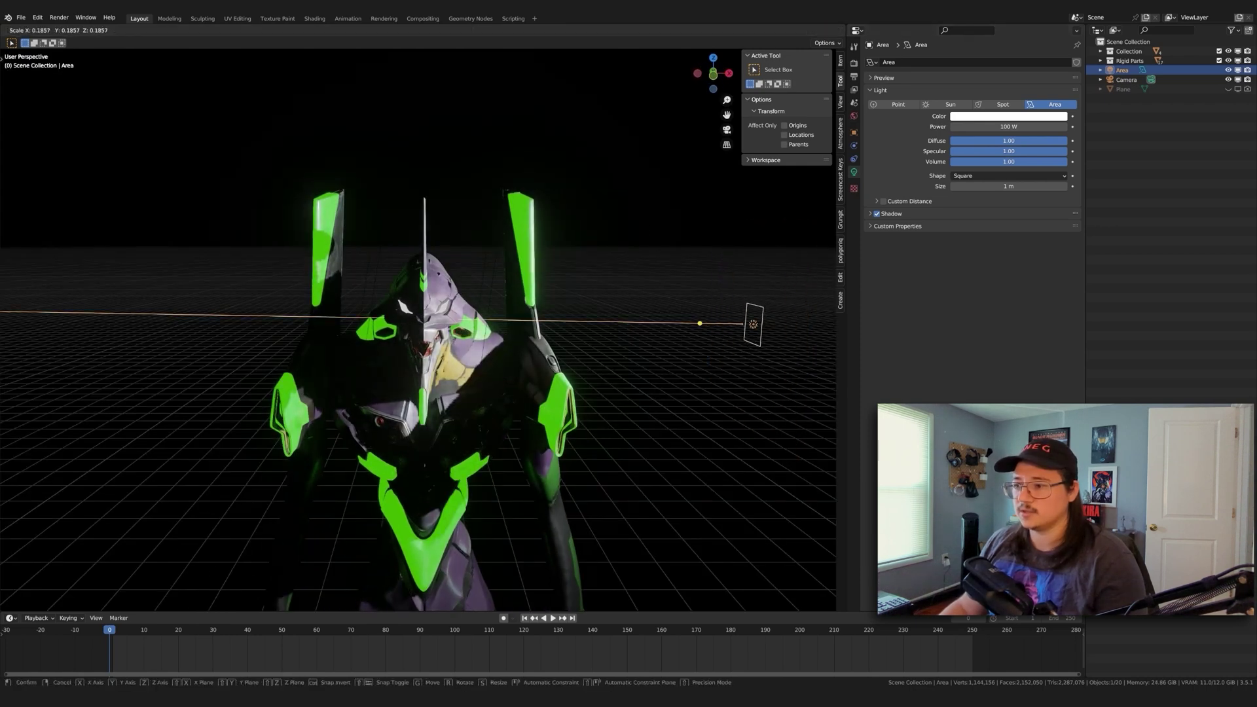
click(761, 353)
key(g)
key(x)
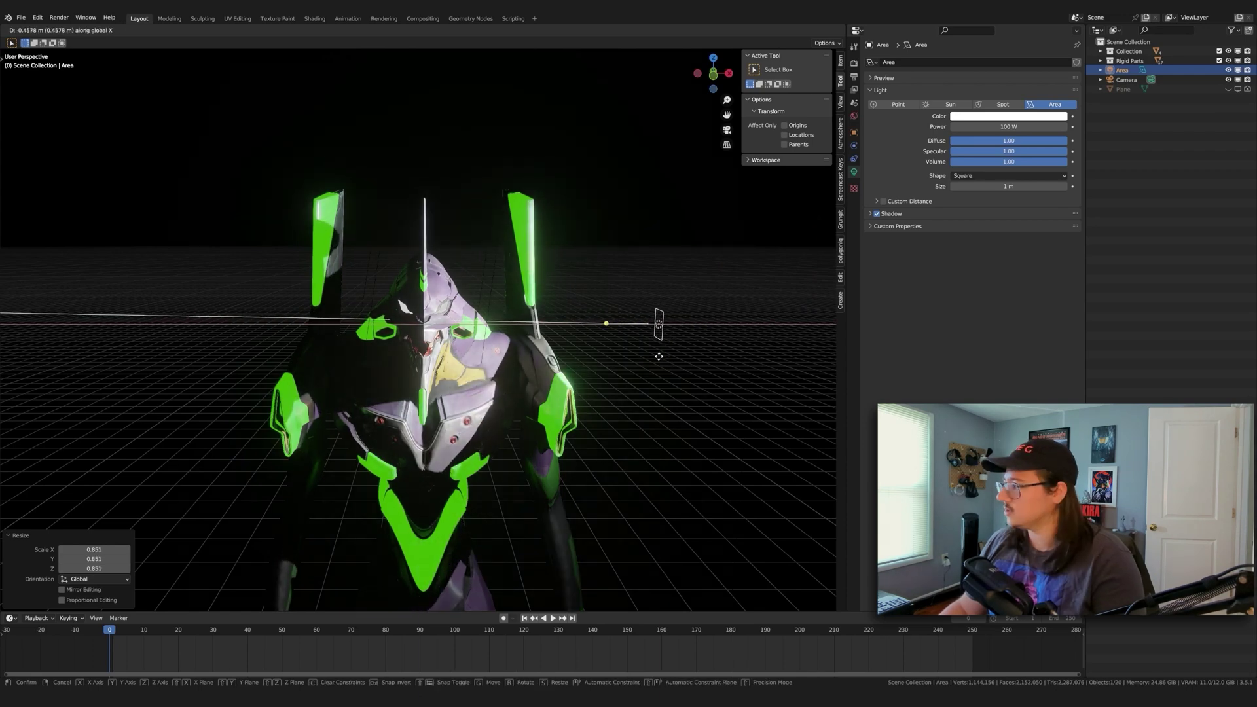
click(622, 381)
Step: Raise the area light about 0.38 m along the Z axis
middle_drag(622, 381, 599, 374)
key(g)
key(z)
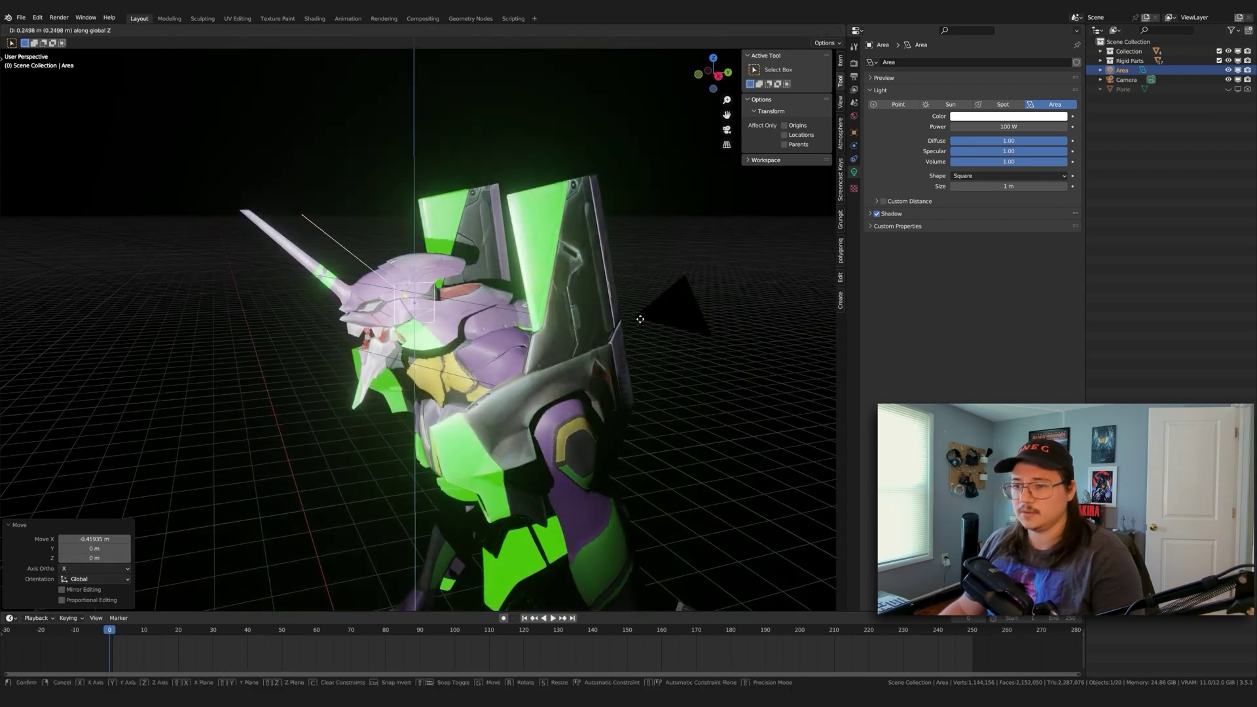
click(630, 348)
Step: Rotate the area light about -15.3° around the Y axis to tilt it toward the head and return to the camera view
middle_drag(630, 347, 665, 365)
key(r)
key(x)
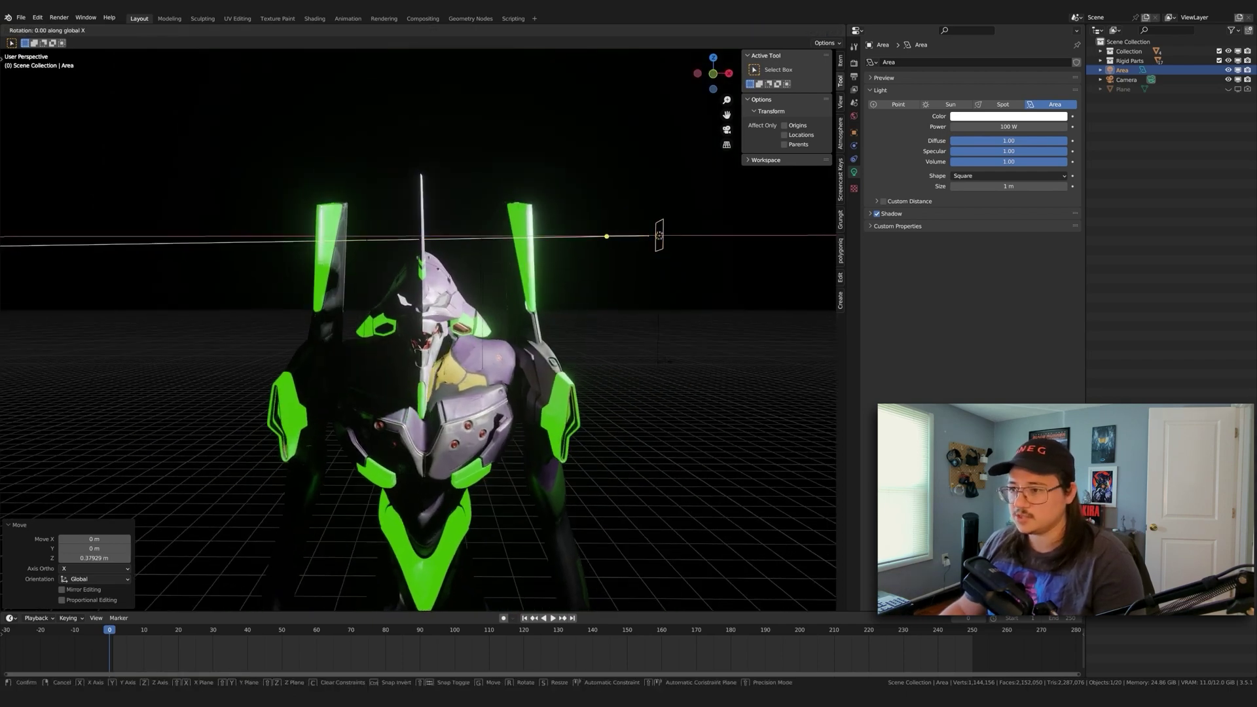
key(y)
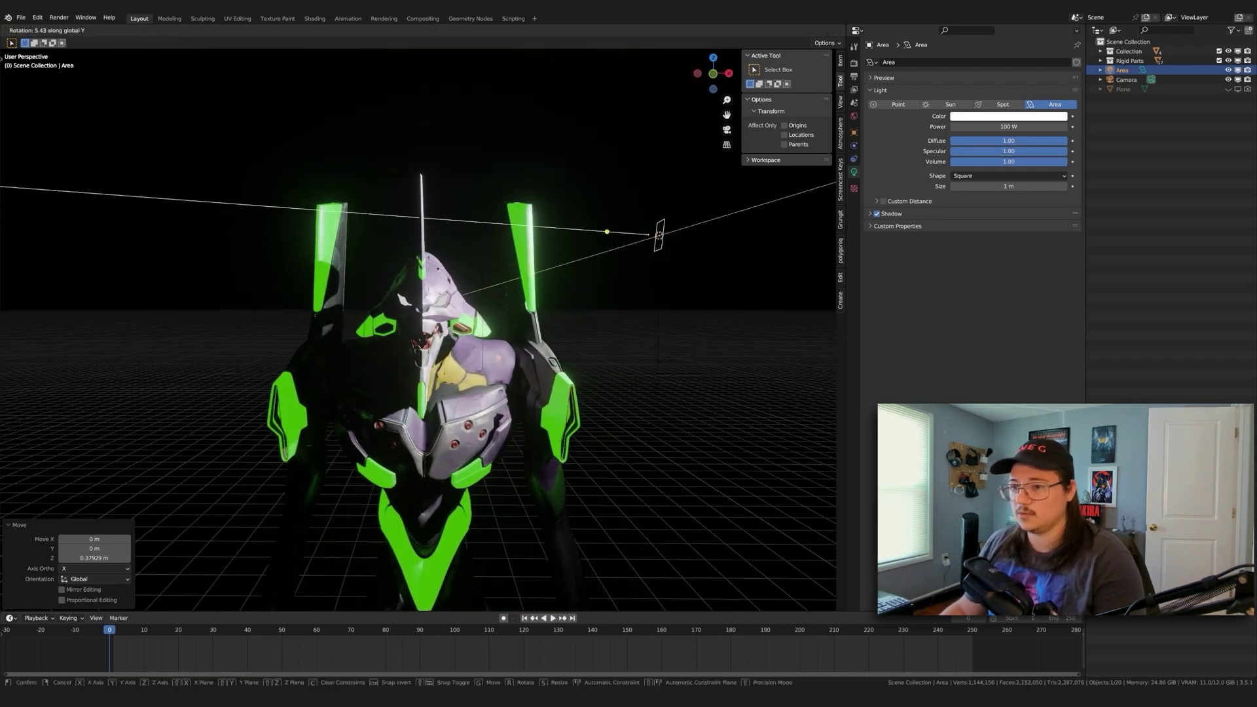
click(371, 282)
key(KP_0)
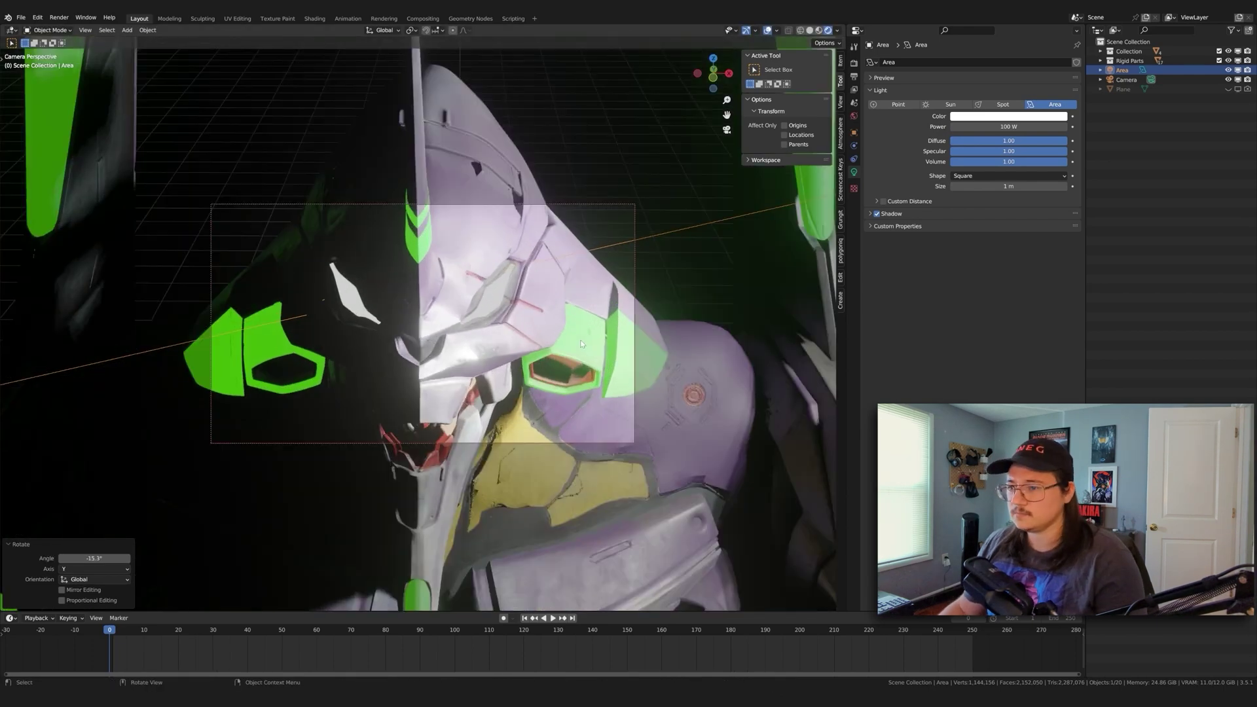
Step: Set the area light's power to 80 W
click(989, 126)
key(shift+Home)
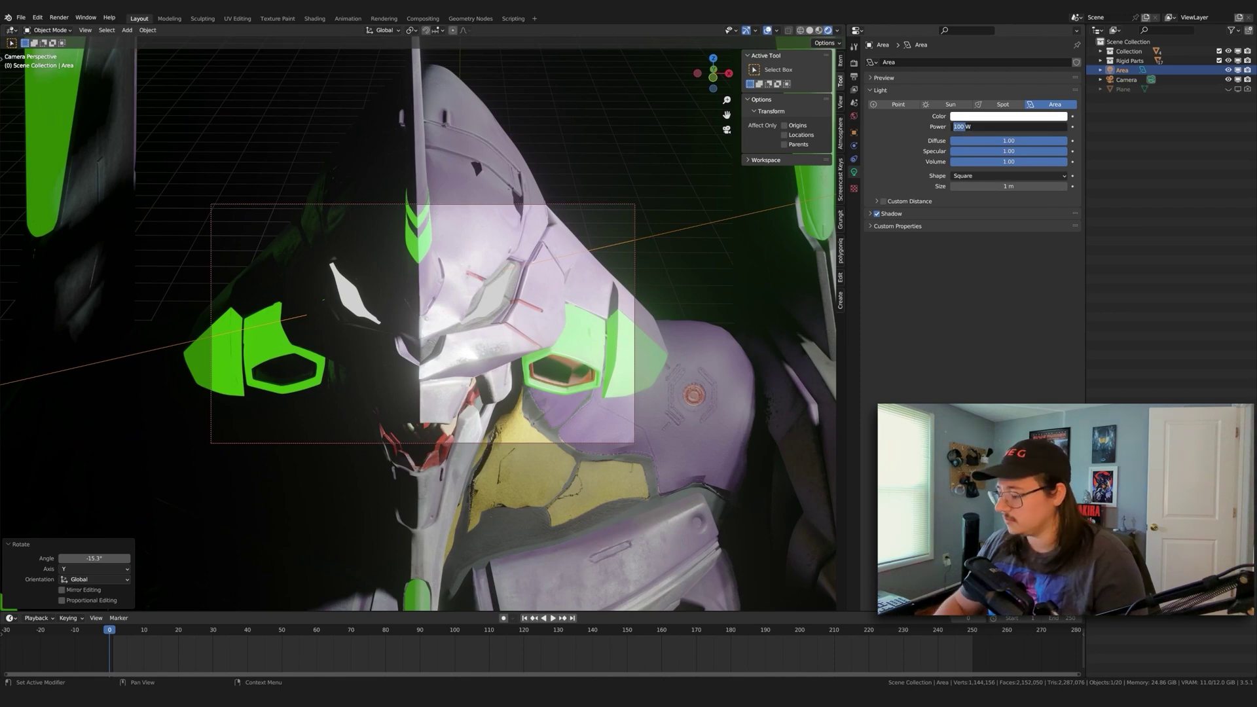
text(80W)
key(Return)
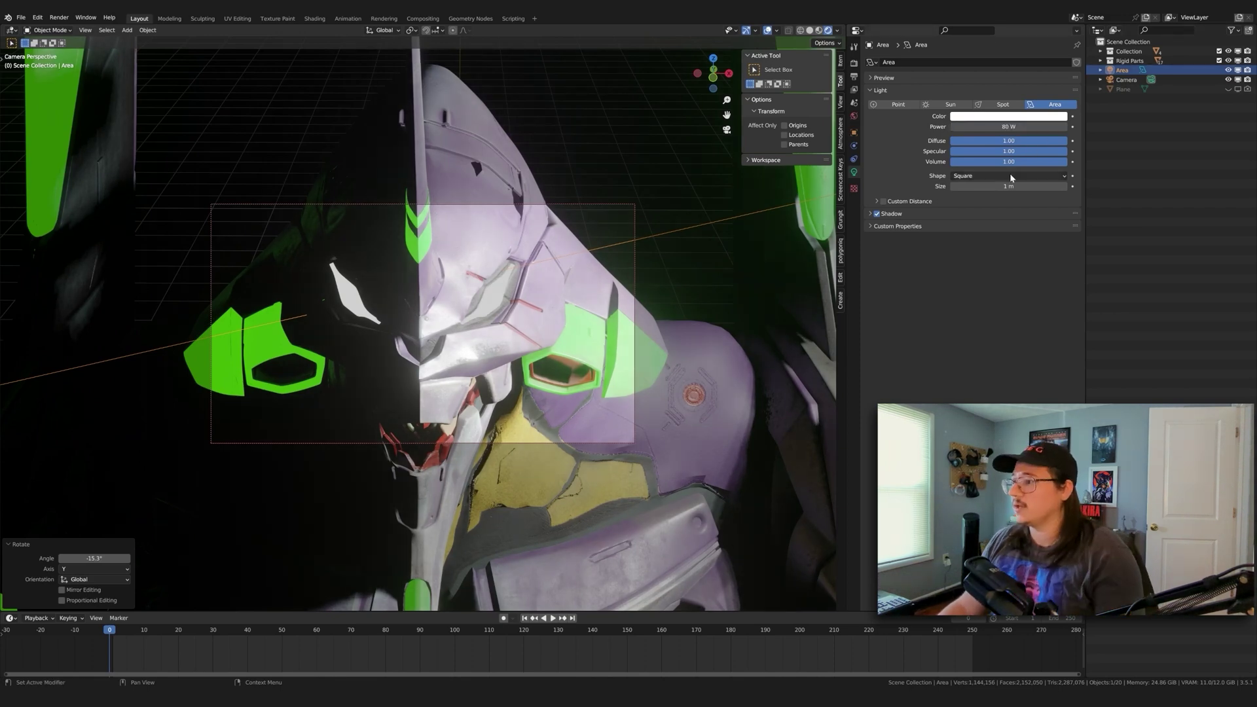
Step: Set the emission strength of the helmet's "eyesa" material to 10
click(535, 331)
click(853, 211)
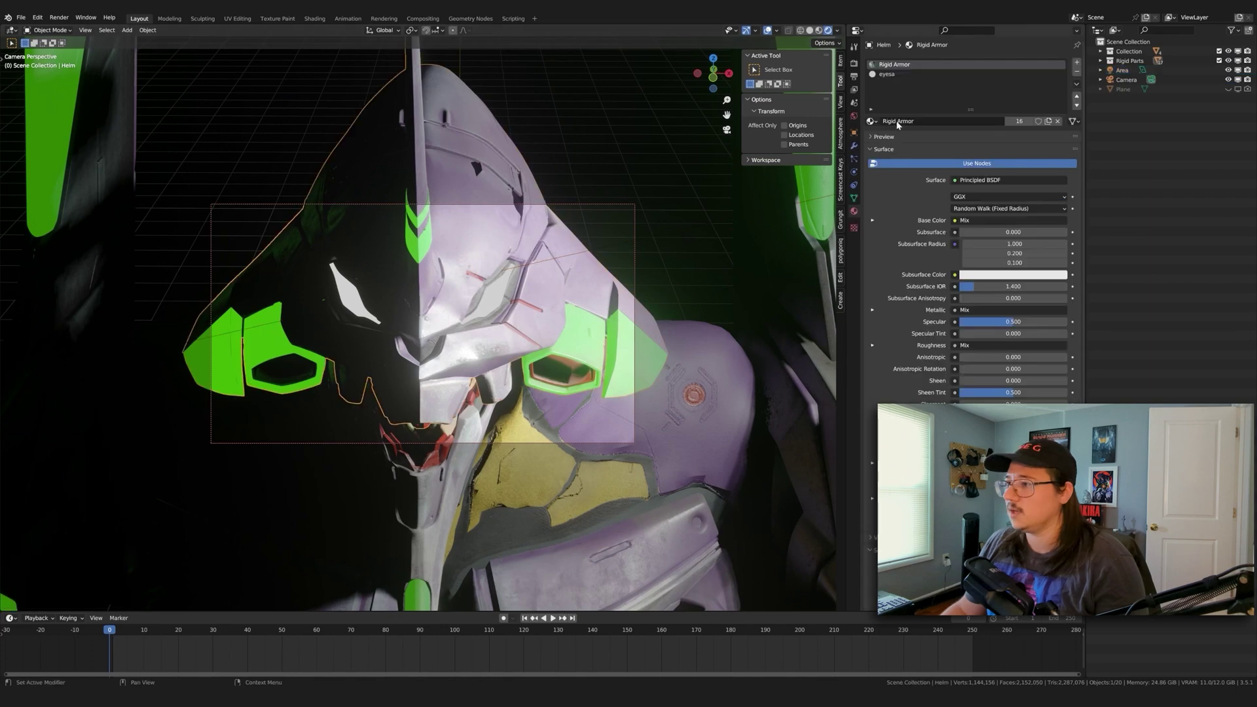
click(887, 74)
double_click(1012, 208)
text(10)
key(Return)
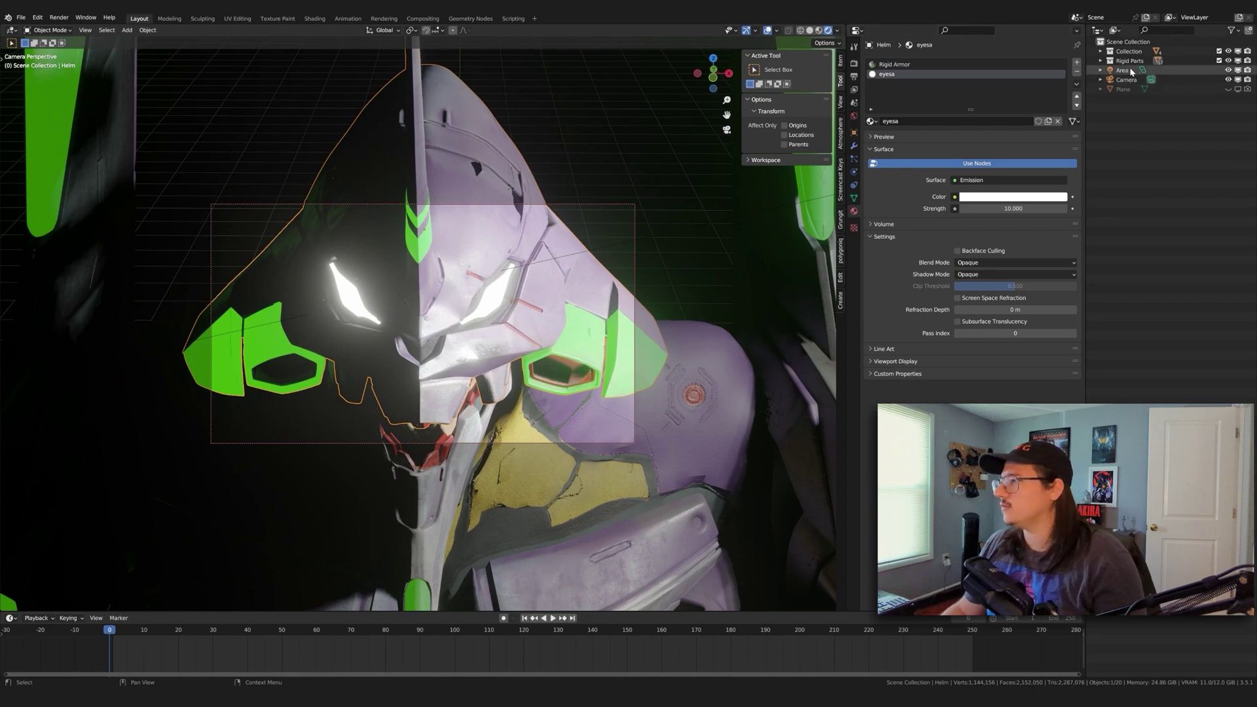
Step: Hide the area light and the viewport overlays so that only the glowing parts light the shot
click(1228, 70)
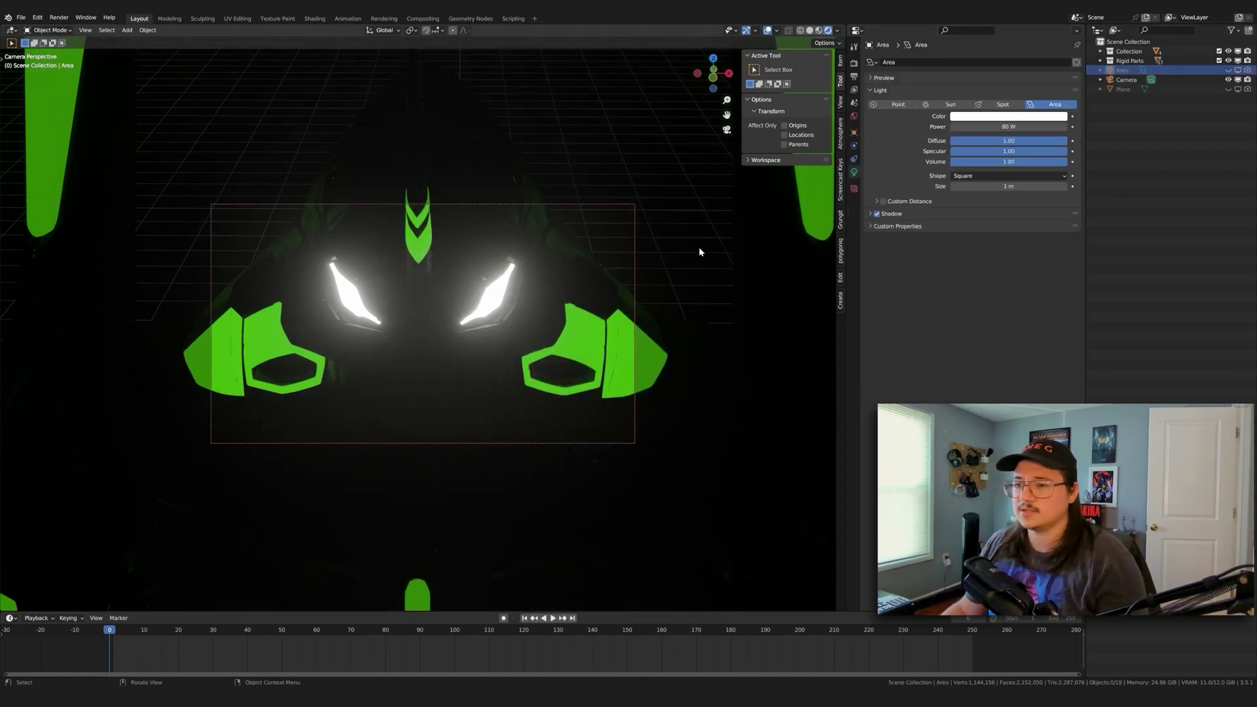
click(767, 30)
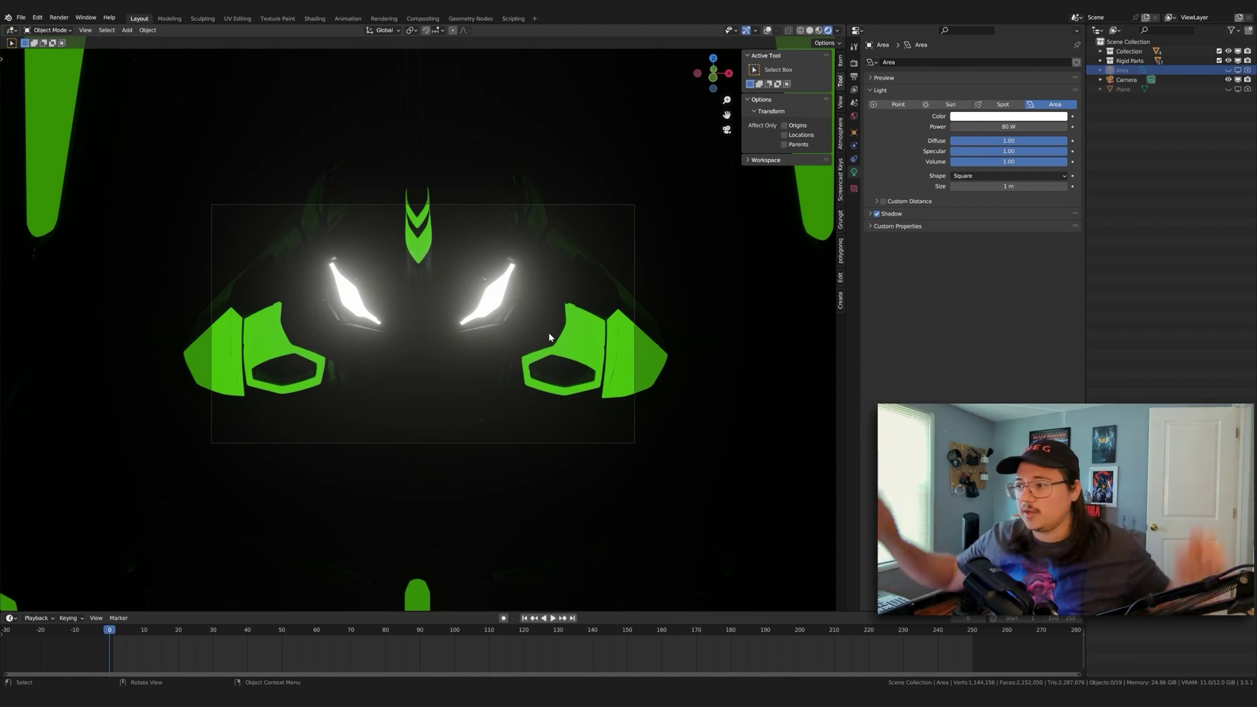
Step: Set the camera's passepartout opacity to 1.000 to black out everything outside the frame, and hide the viewport sidebar
key(n)
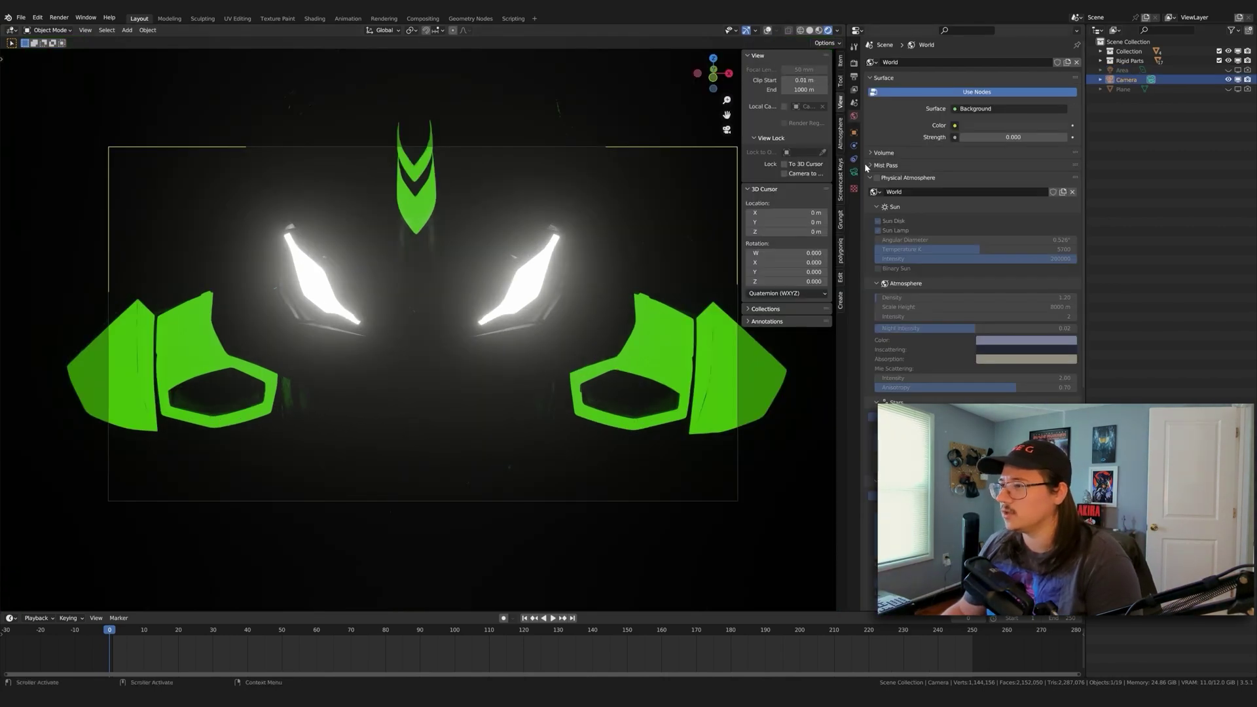
click(854, 171)
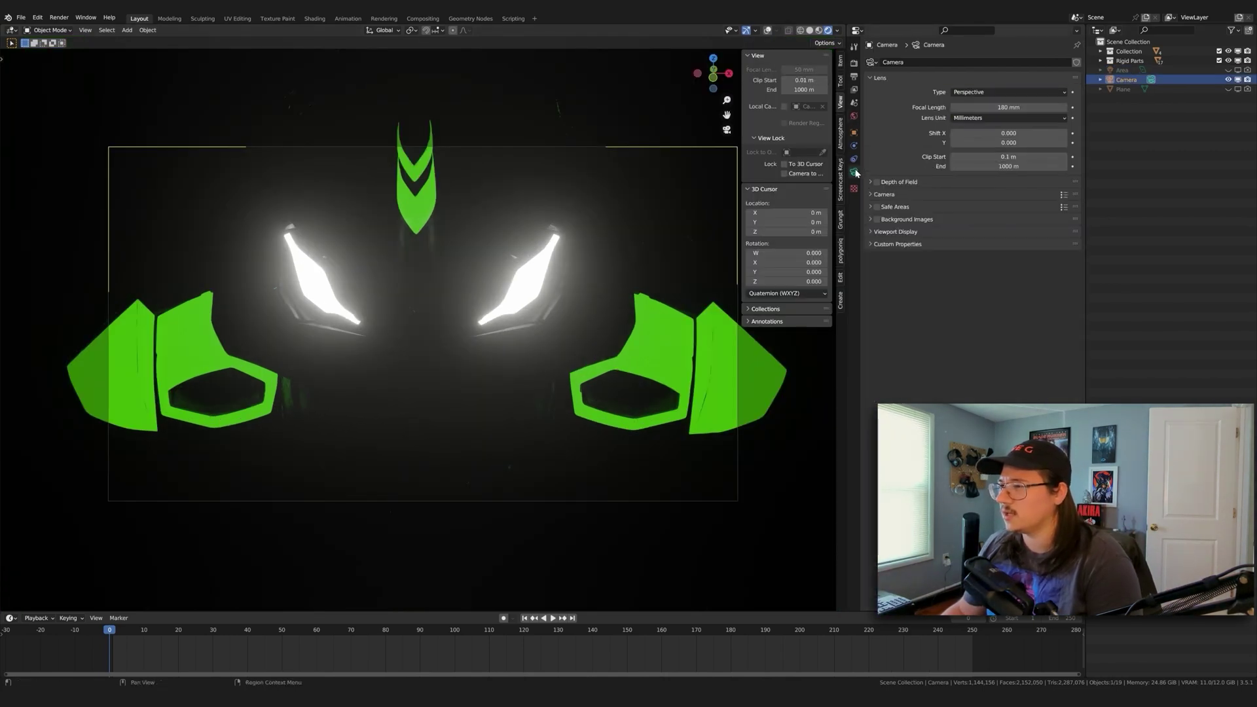
click(881, 232)
drag(999, 300, 1067, 300)
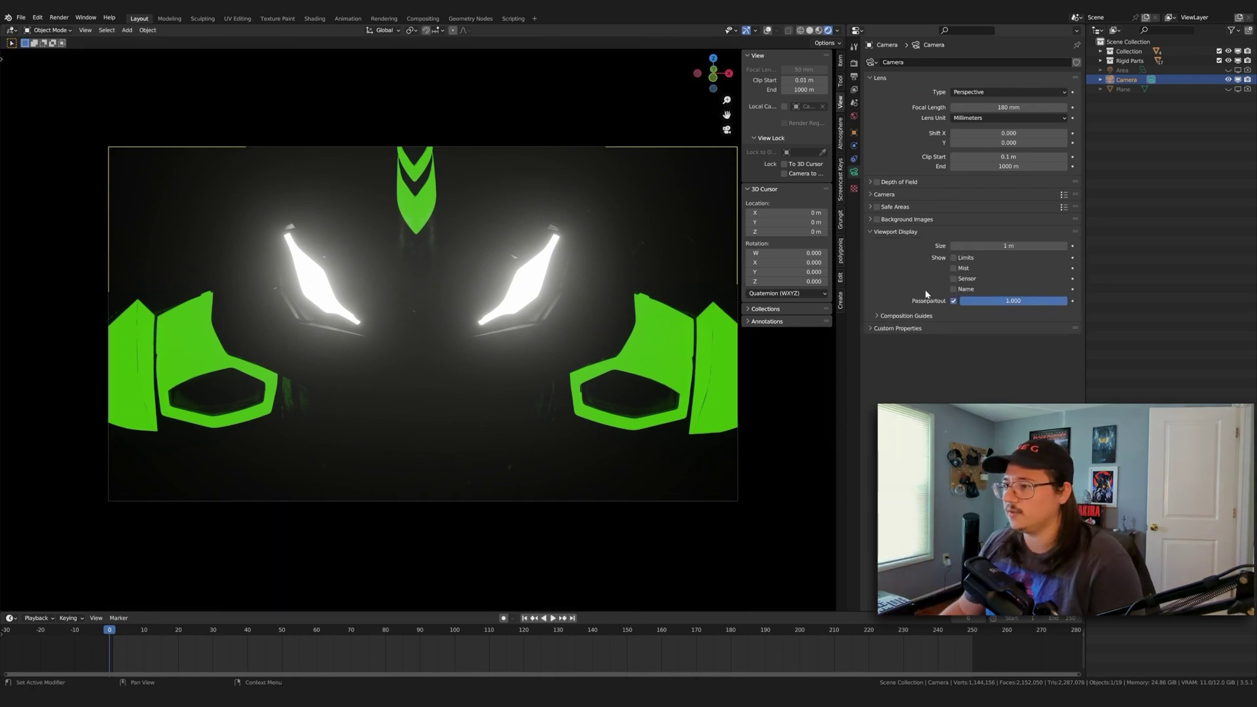
key(n)
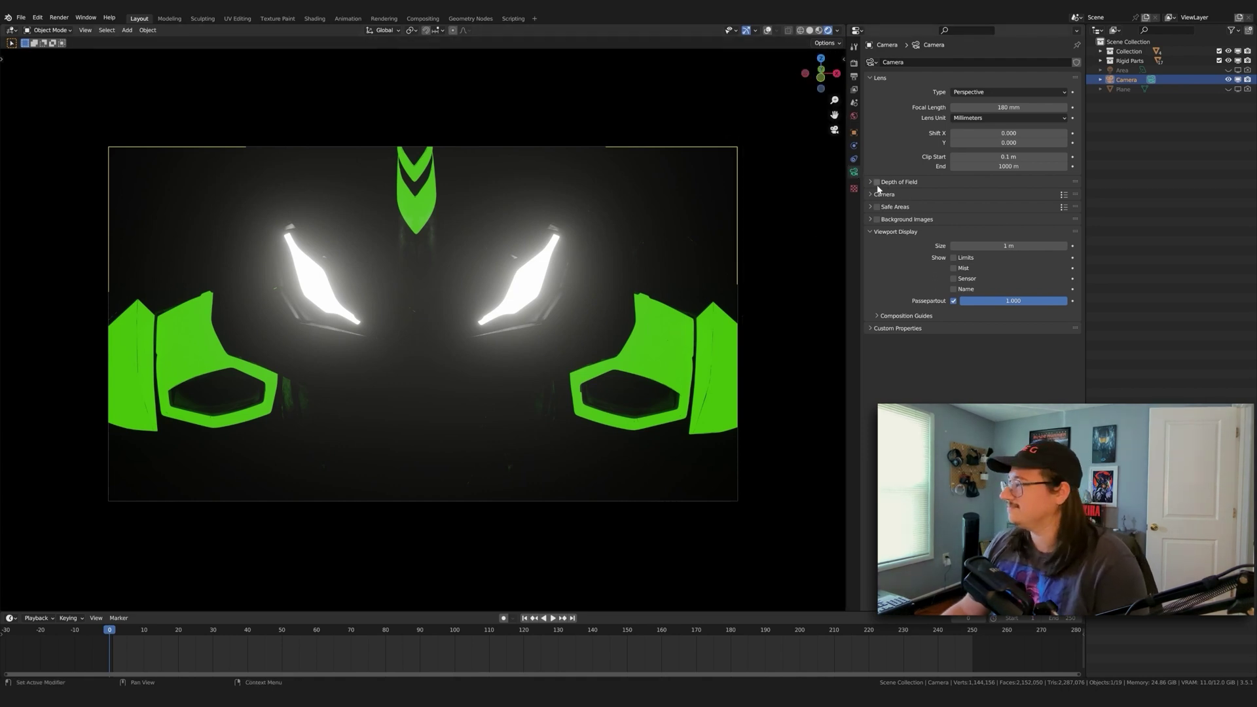
Step: Set the render resolution to a vertical 1080 x 1920 px and fit the whole camera frame in view
click(854, 77)
double_click(1015, 73)
text(1080)
key(Tab)
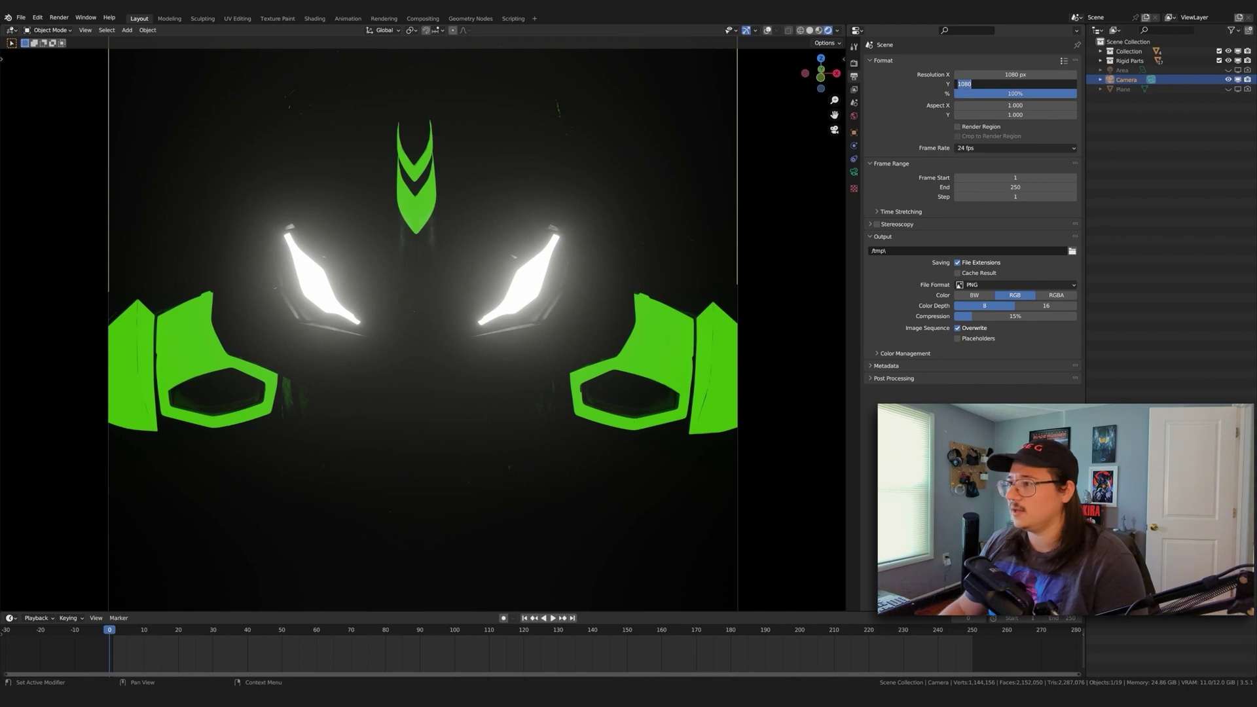
key(Return)
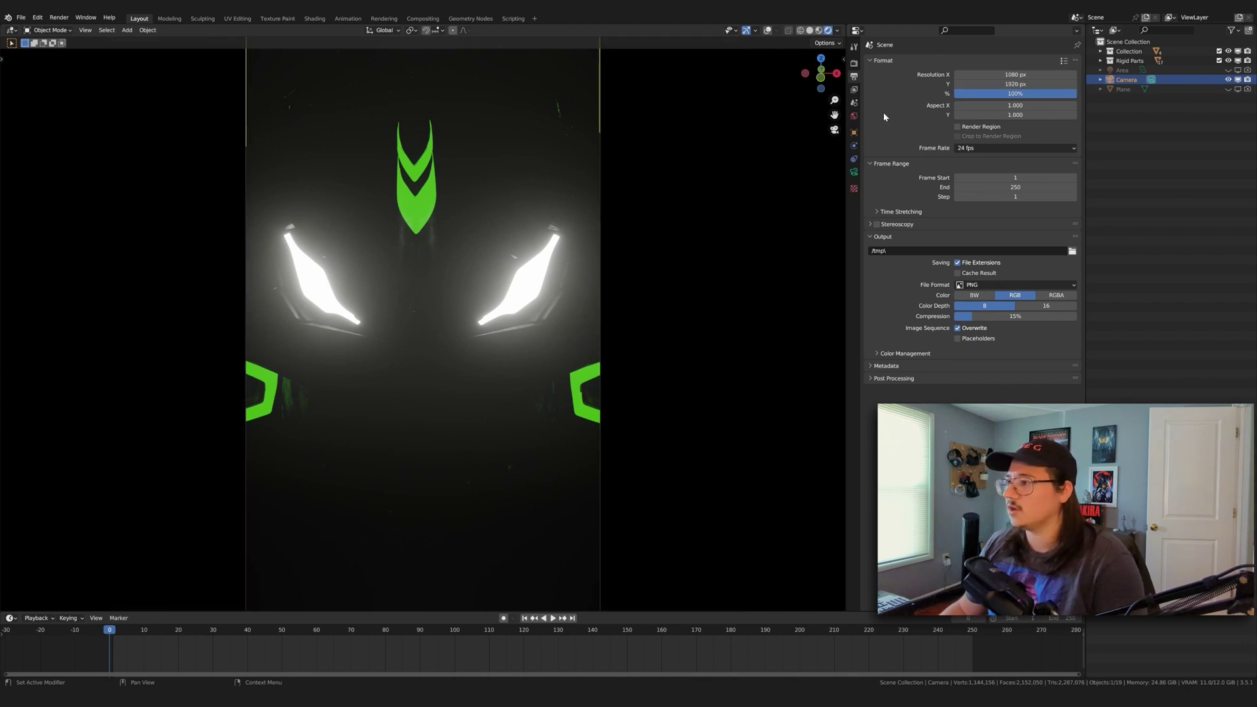
drag(834, 99, 834, 115)
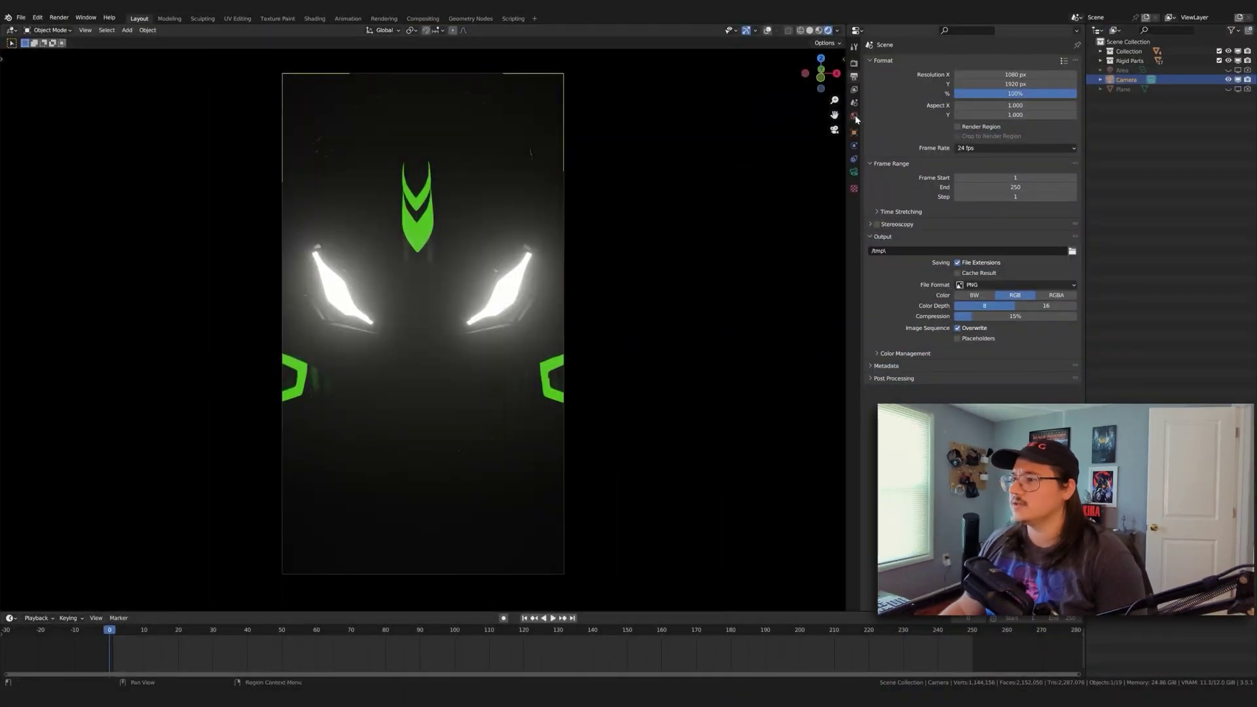
Step: Unhide the area light and set its power to 50 W
click(853, 171)
click(853, 76)
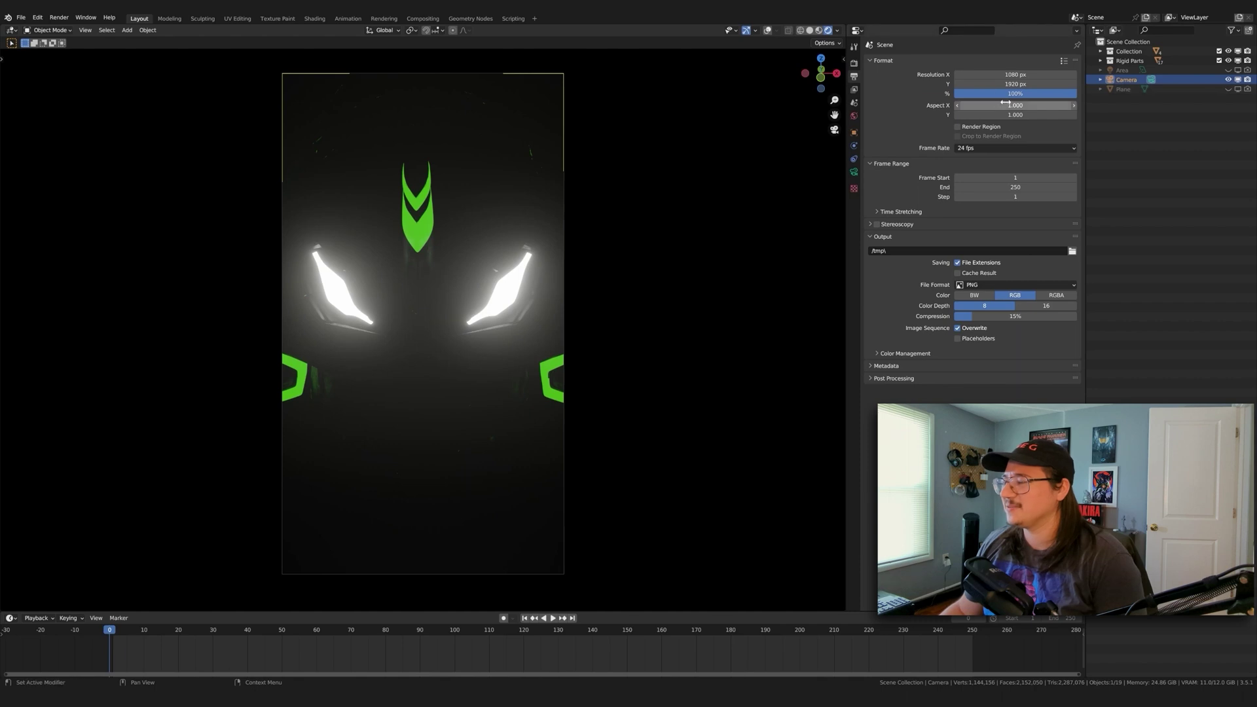
click(1218, 70)
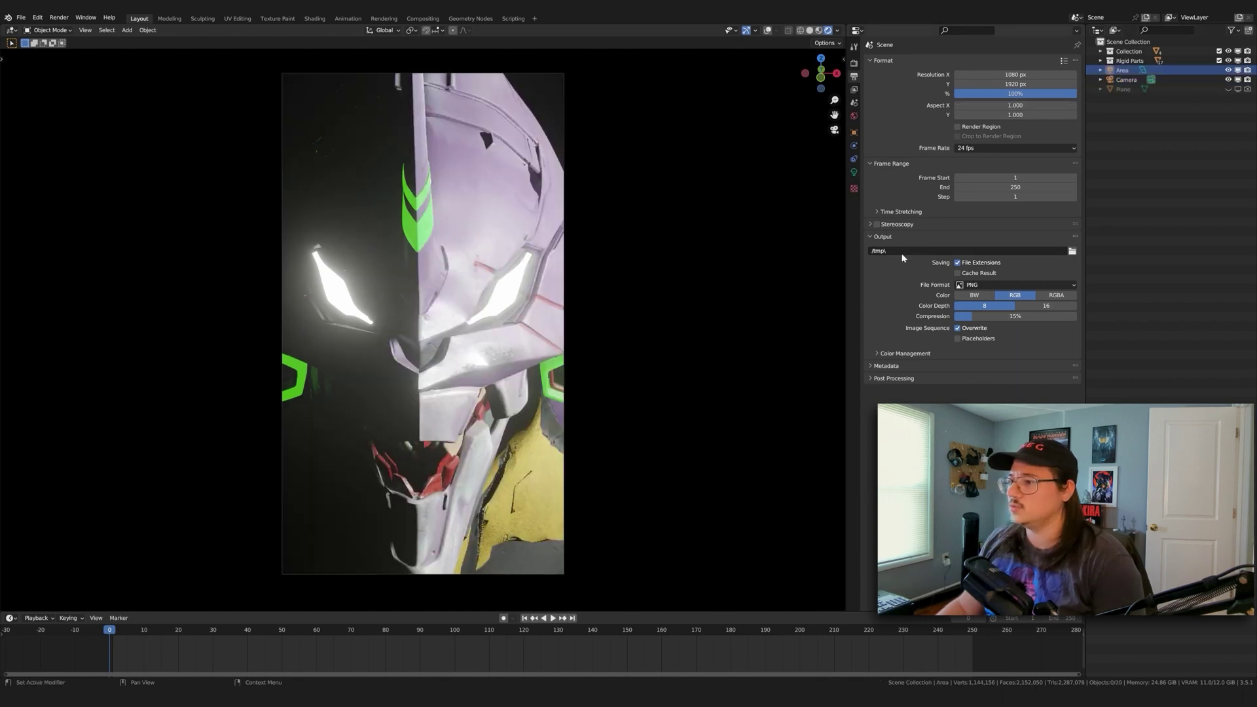
click(853, 172)
click(1008, 127)
text(50)
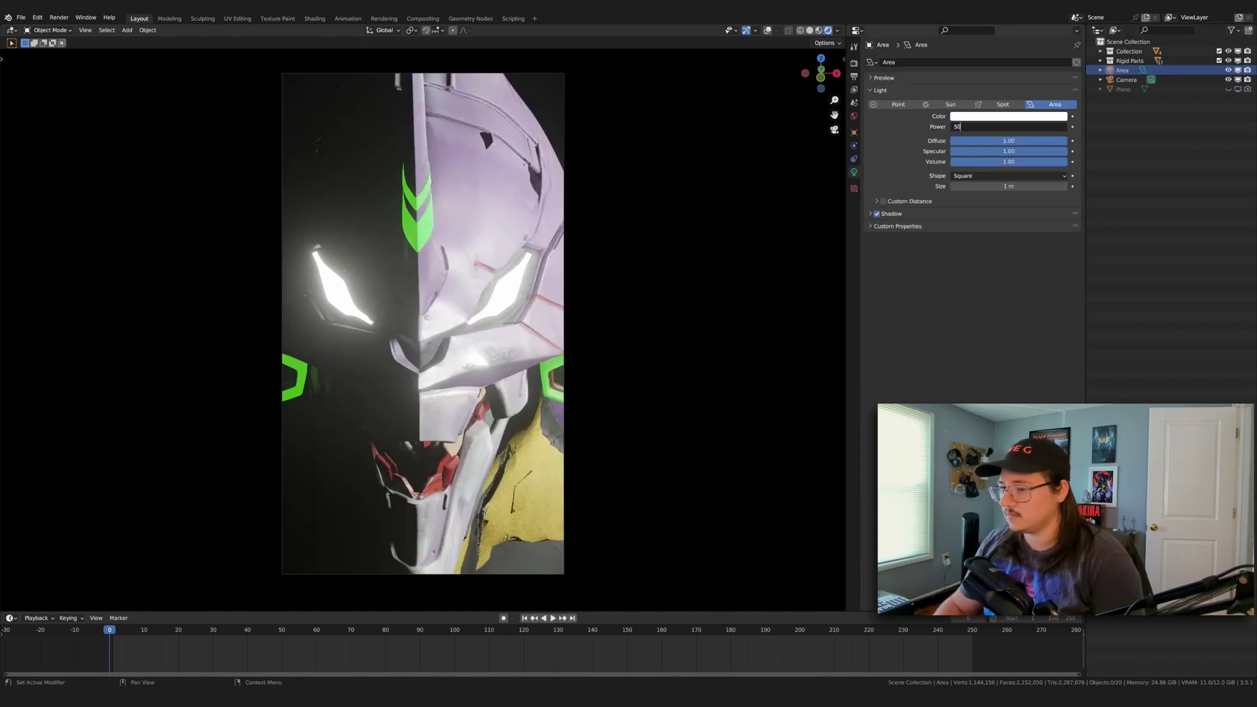
key(Return)
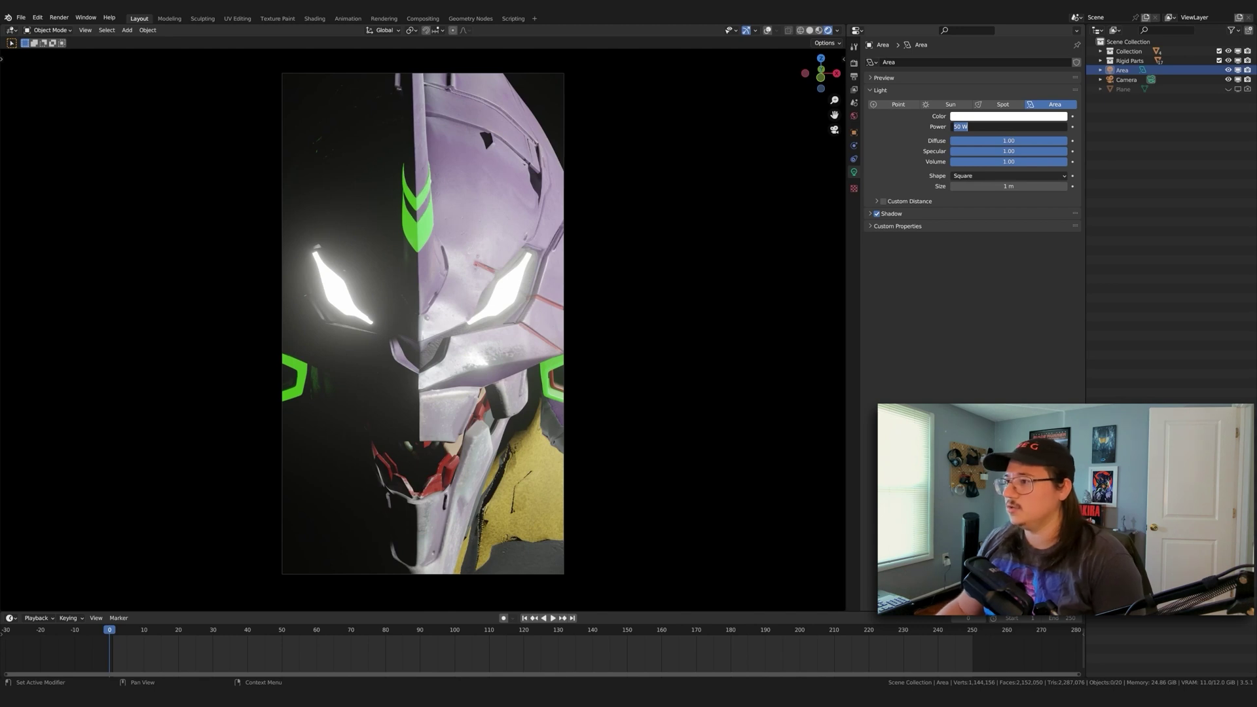
click(854, 78)
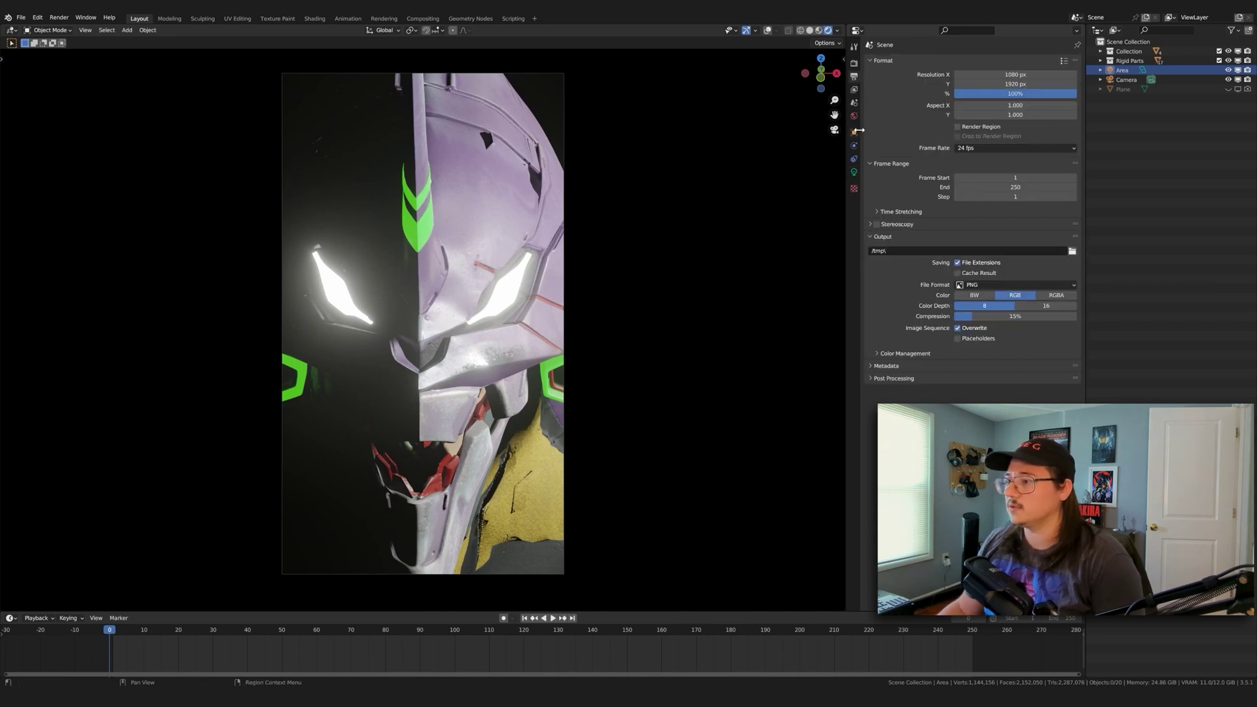
click(855, 89)
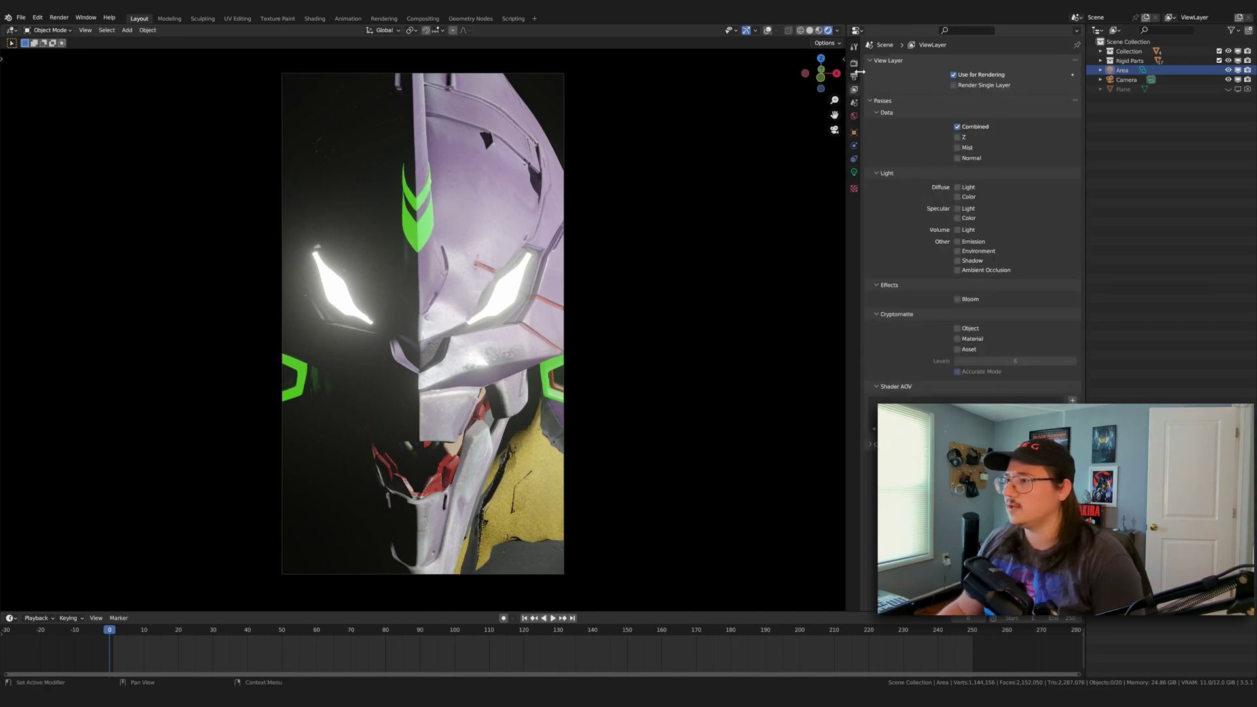
click(854, 63)
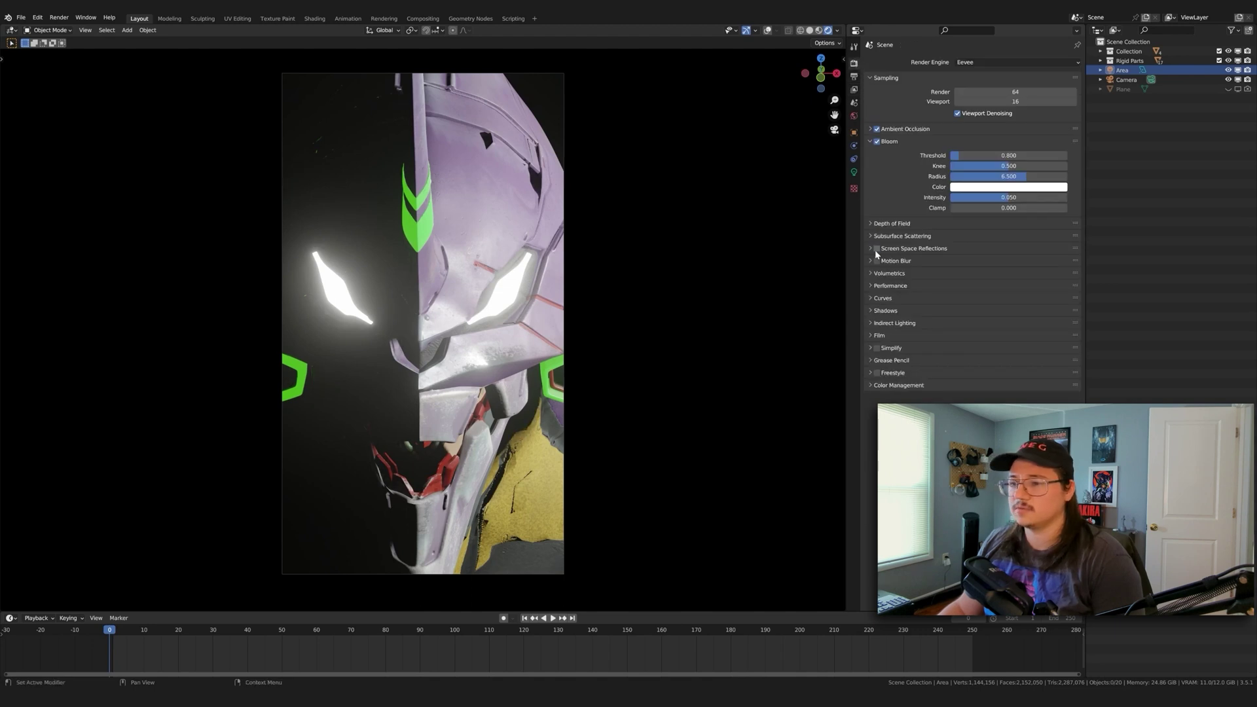
Step: Raise the area light about 0.64 m along the global Z axis
click(853, 173)
scroll(606, 281, down, 3)
key(g)
key(z)
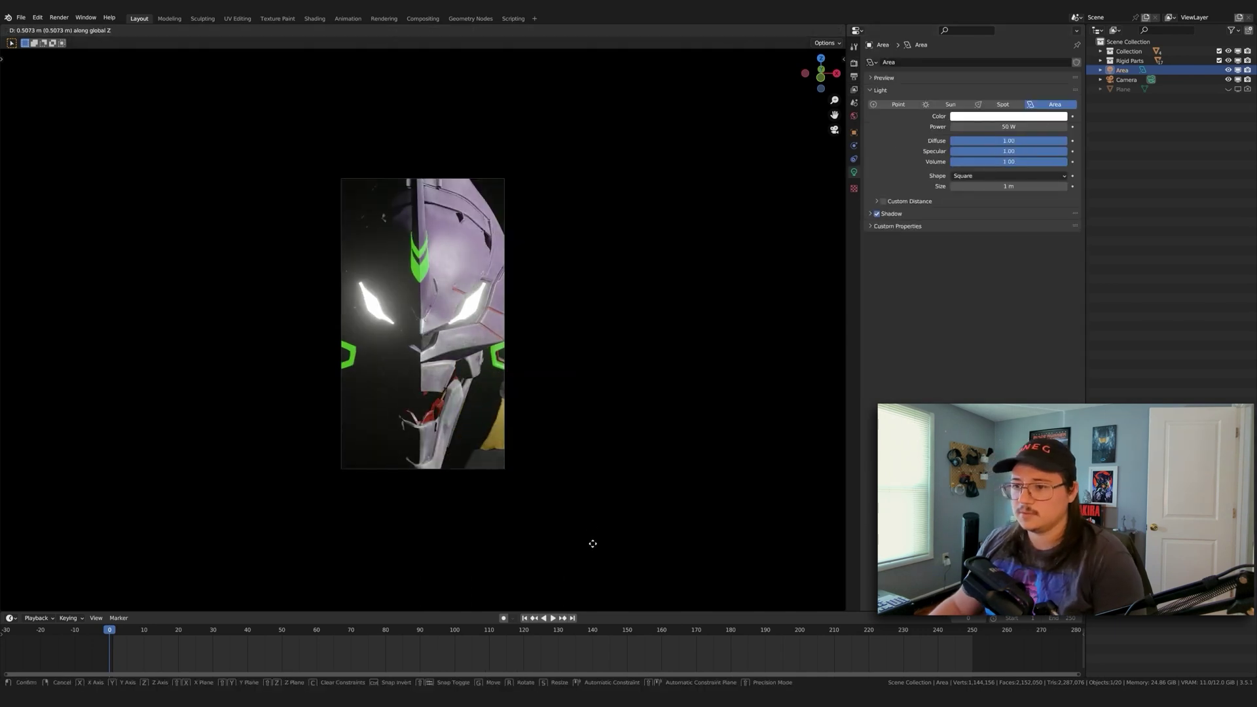
click(587, 497)
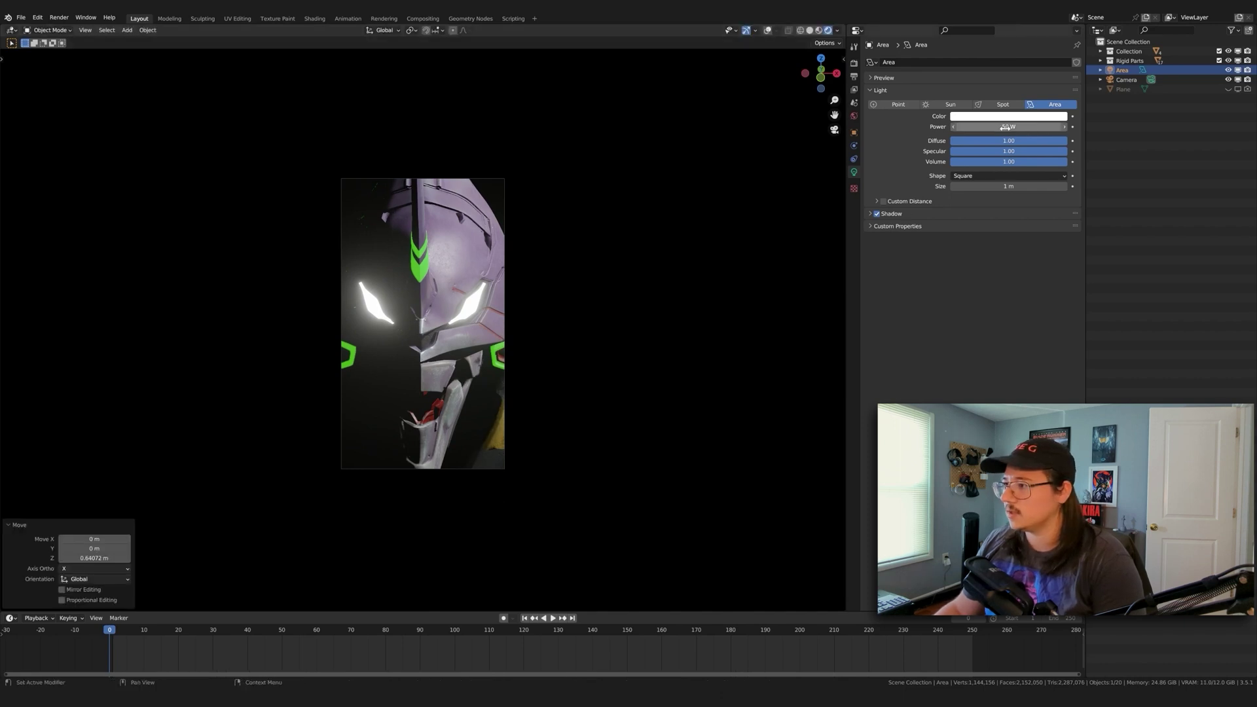
Step: Try smaller area light sizes of 0.43 m and 0.13 m, checking the shadows around the jaw
click(1008, 186)
text(0.5)
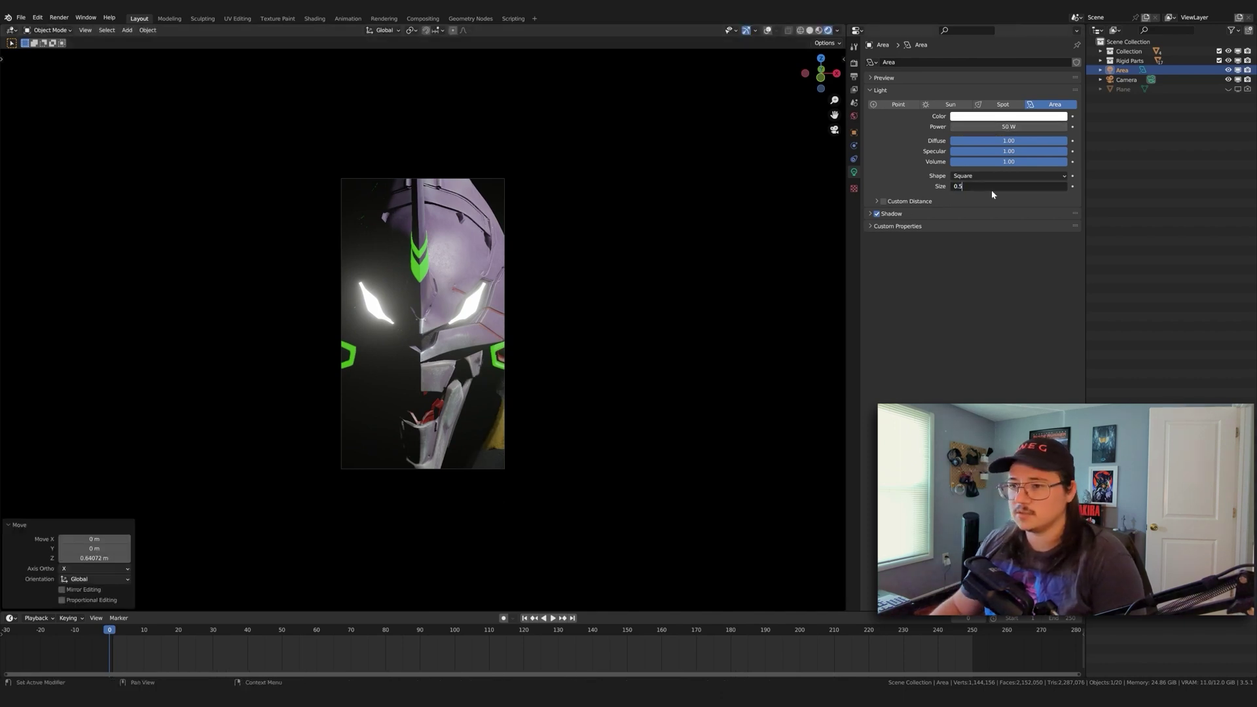
key(BackSpace)
text(43)
key(Return)
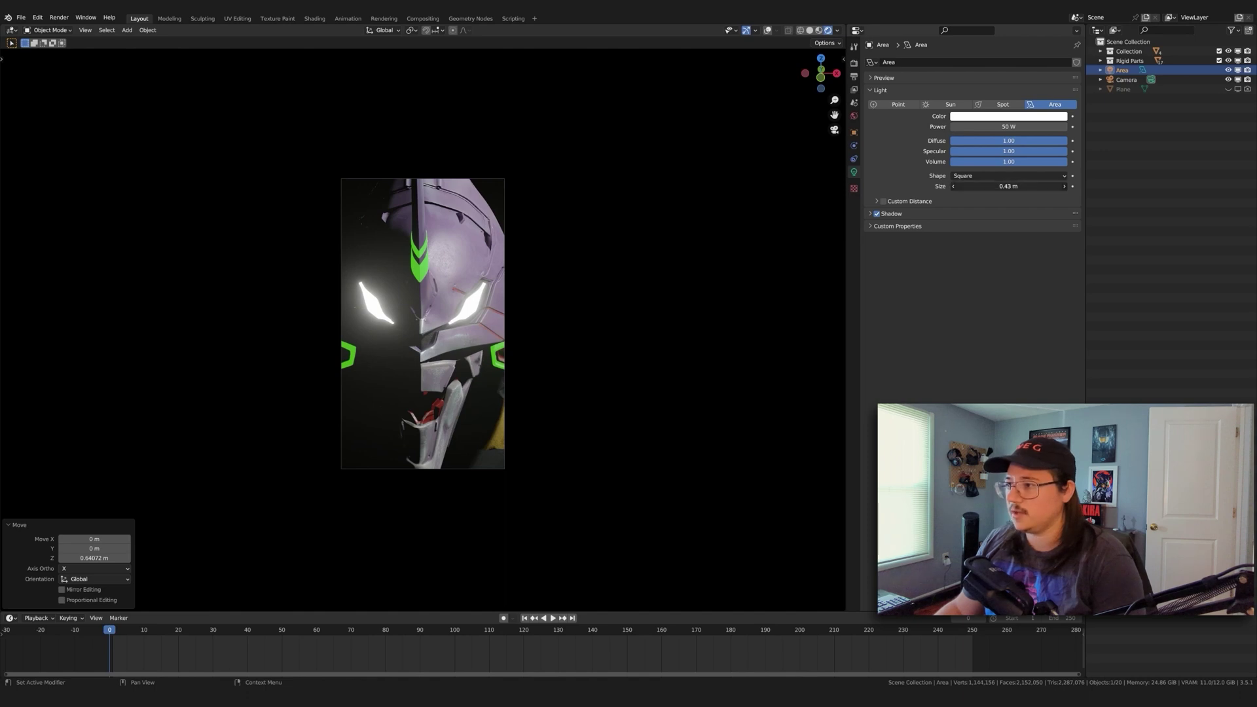
scroll(490, 446, up, 6)
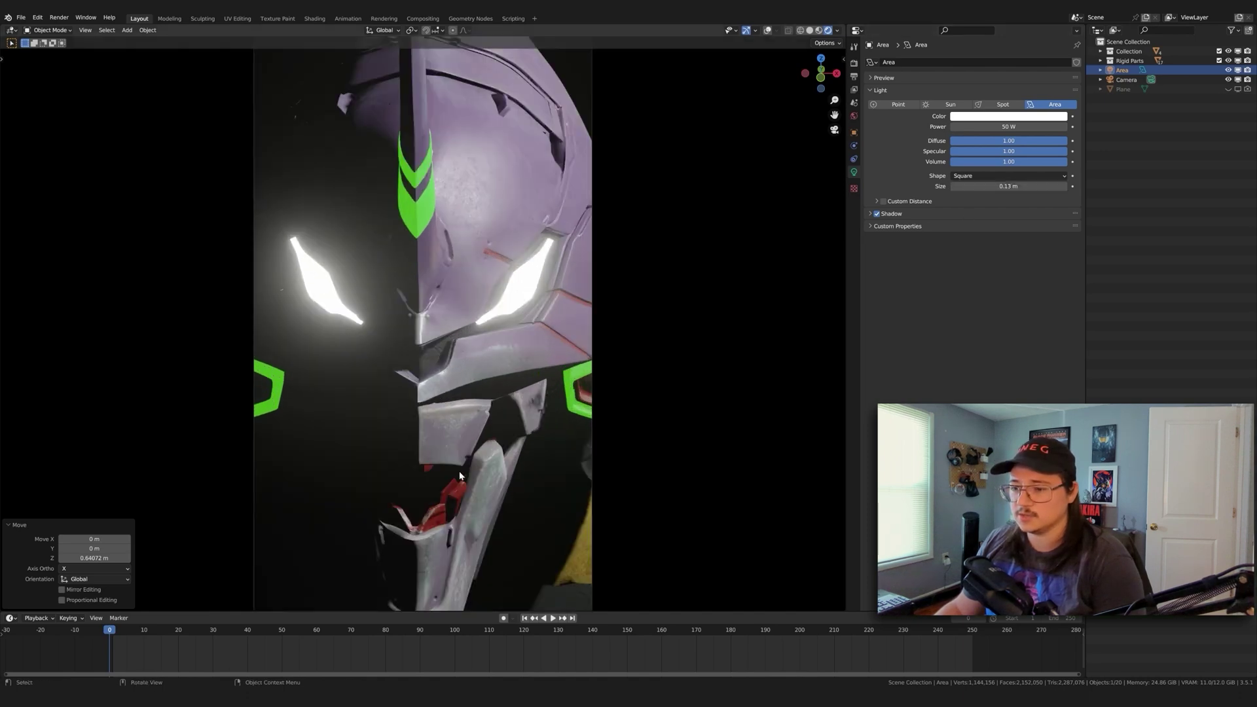
shift+middle_drag(543, 345, 543, 254)
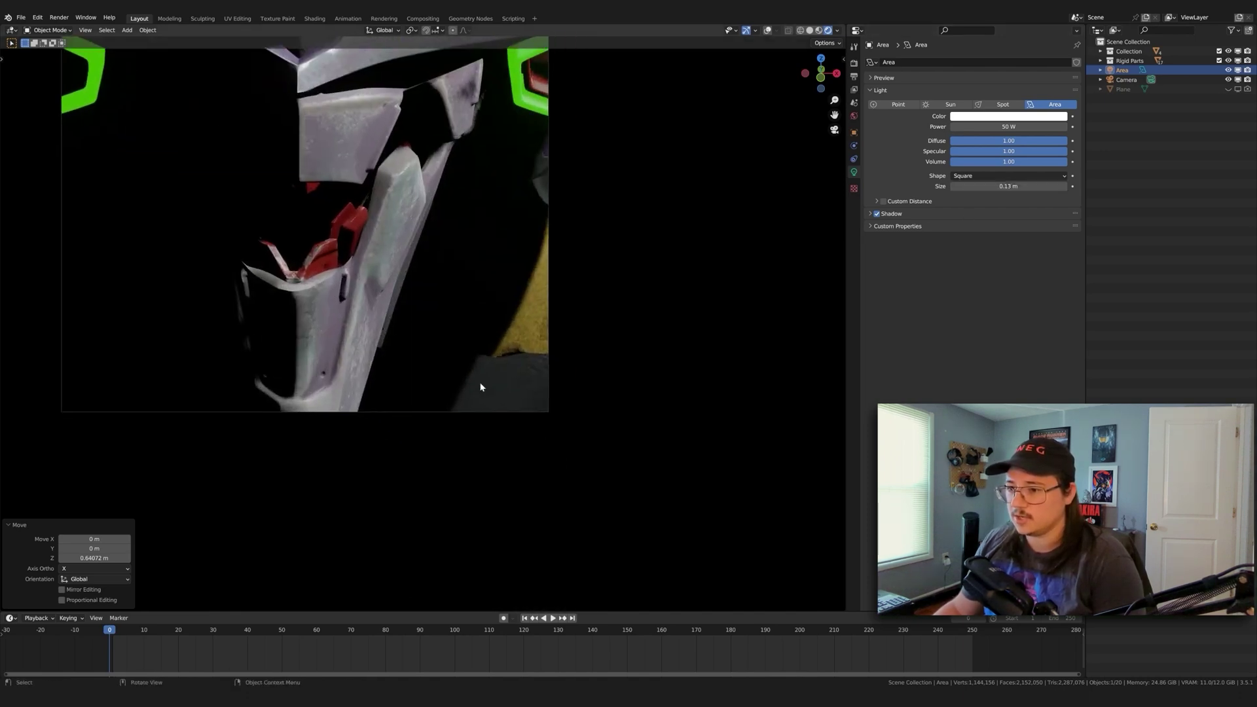
Step: Set the area light's size to 0.1 m and check the full camera frame
click(1013, 186)
text(1)
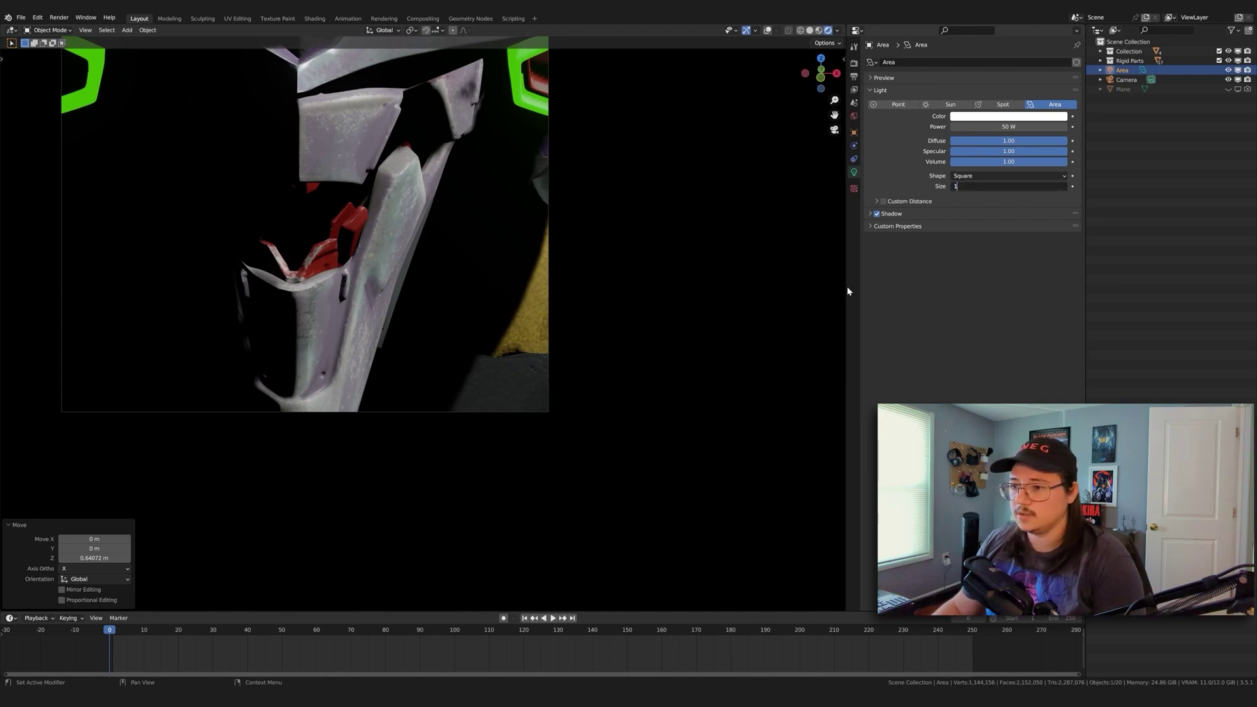
key(ctrl+a)
text(0)
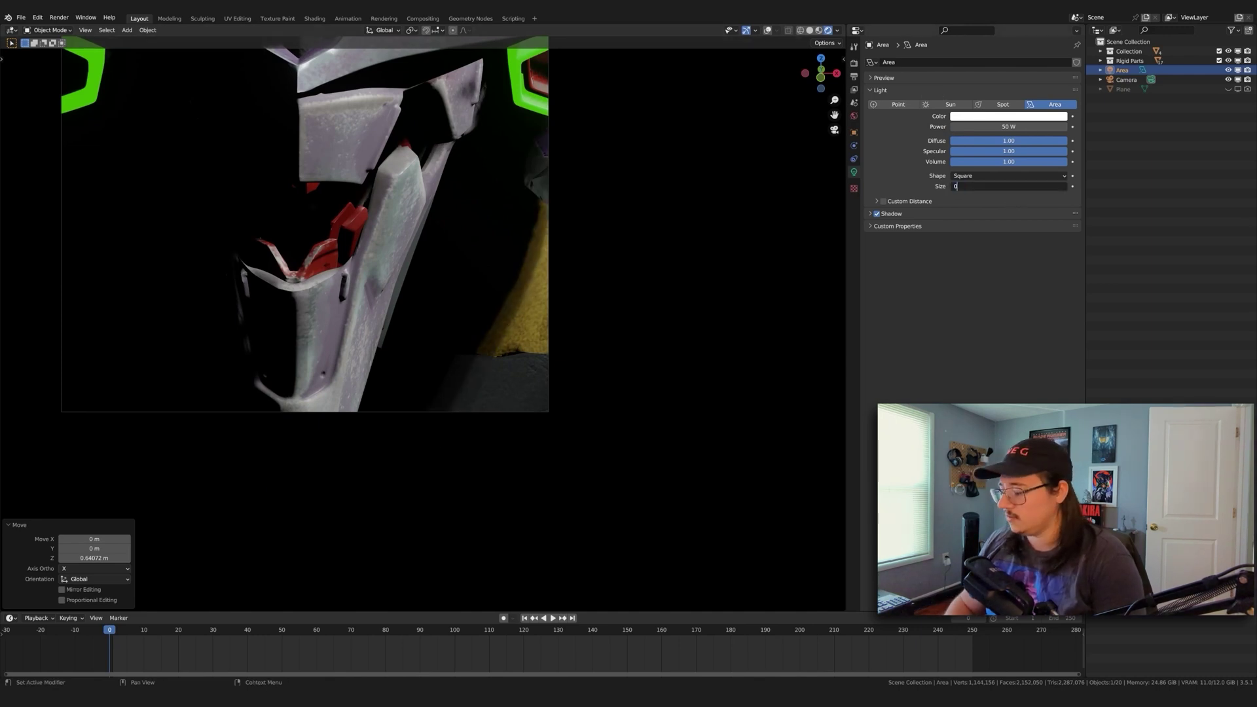
key(Return)
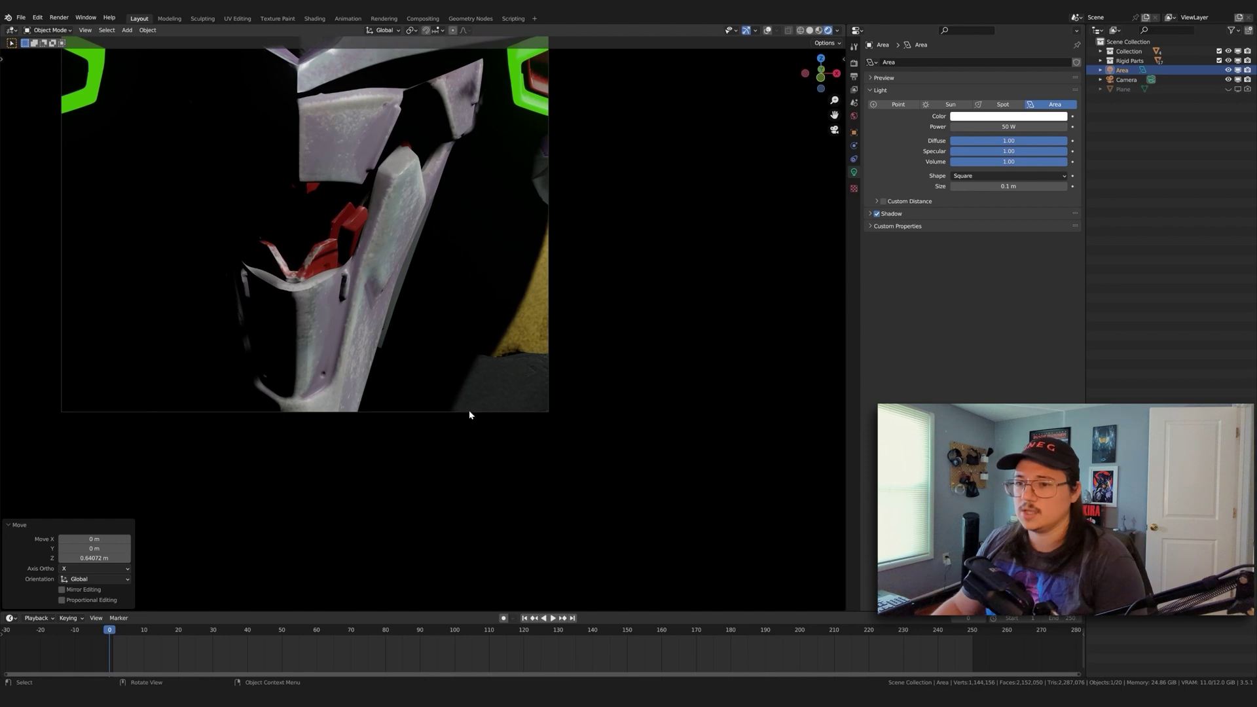
scroll(531, 376, down, 5)
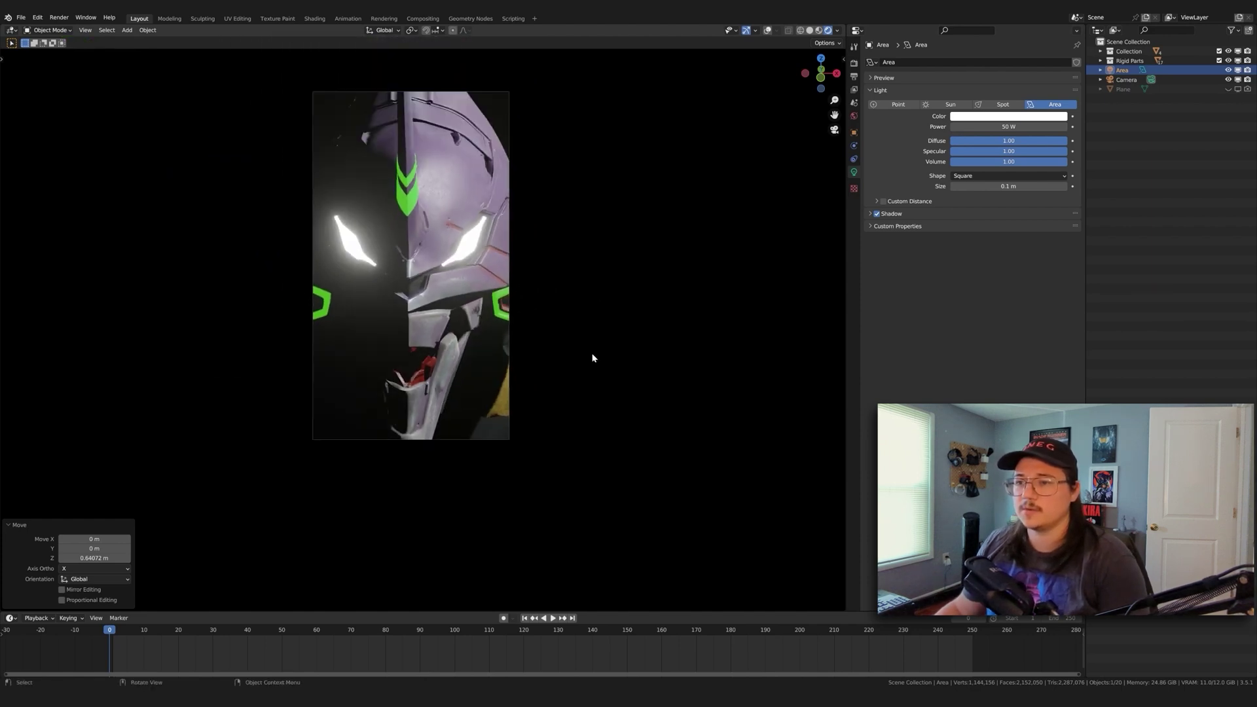
Step: Select the camera, and set the Eevee bloom radius to 10 and the knee to 1
click(530, 357)
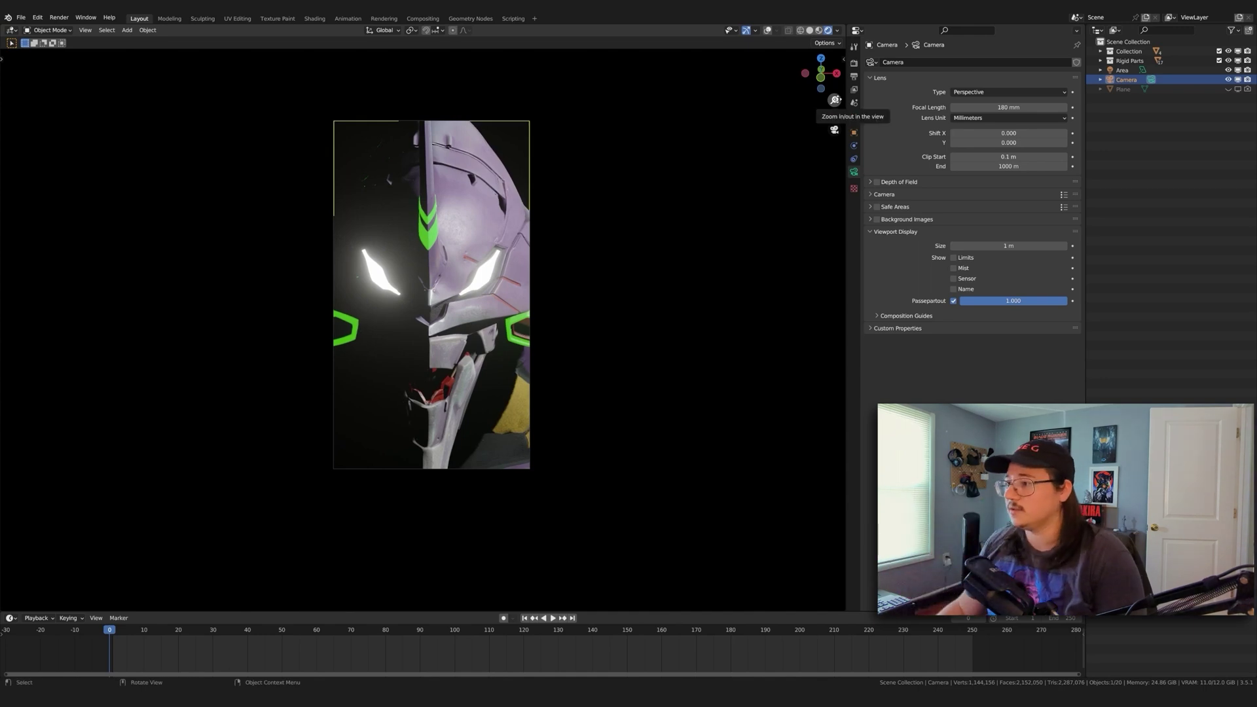
click(854, 63)
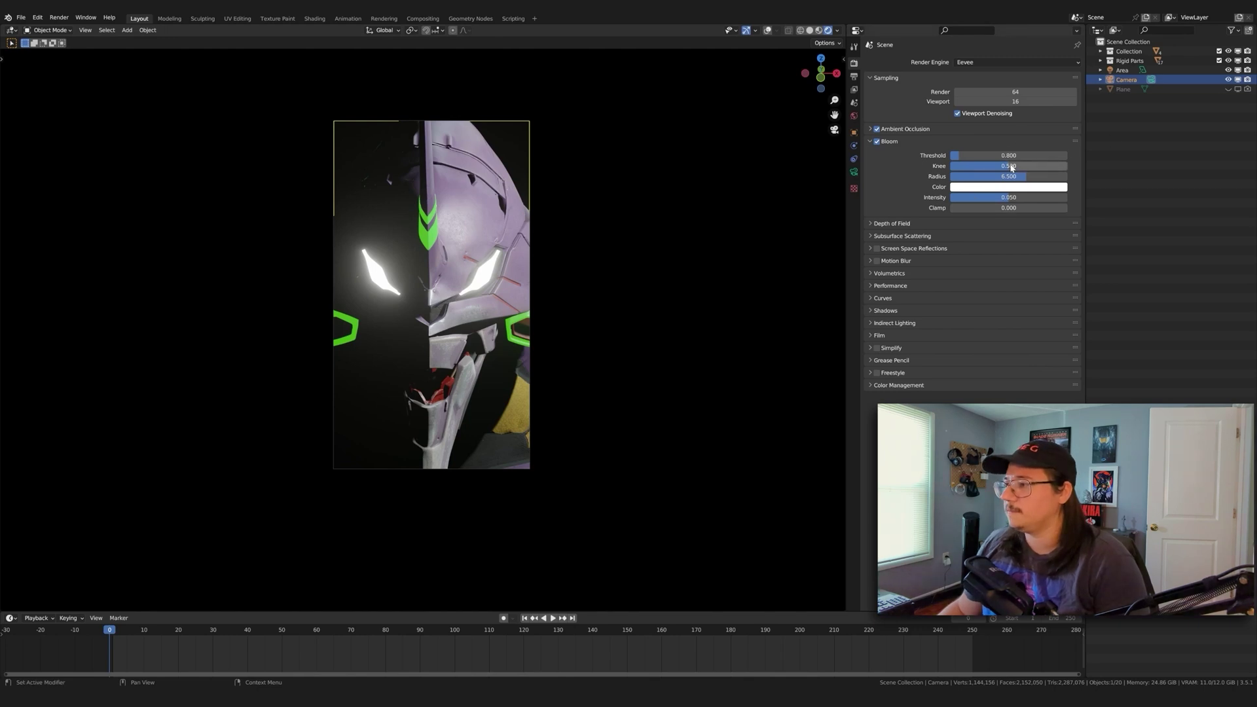
drag(1008, 176, 1065, 176)
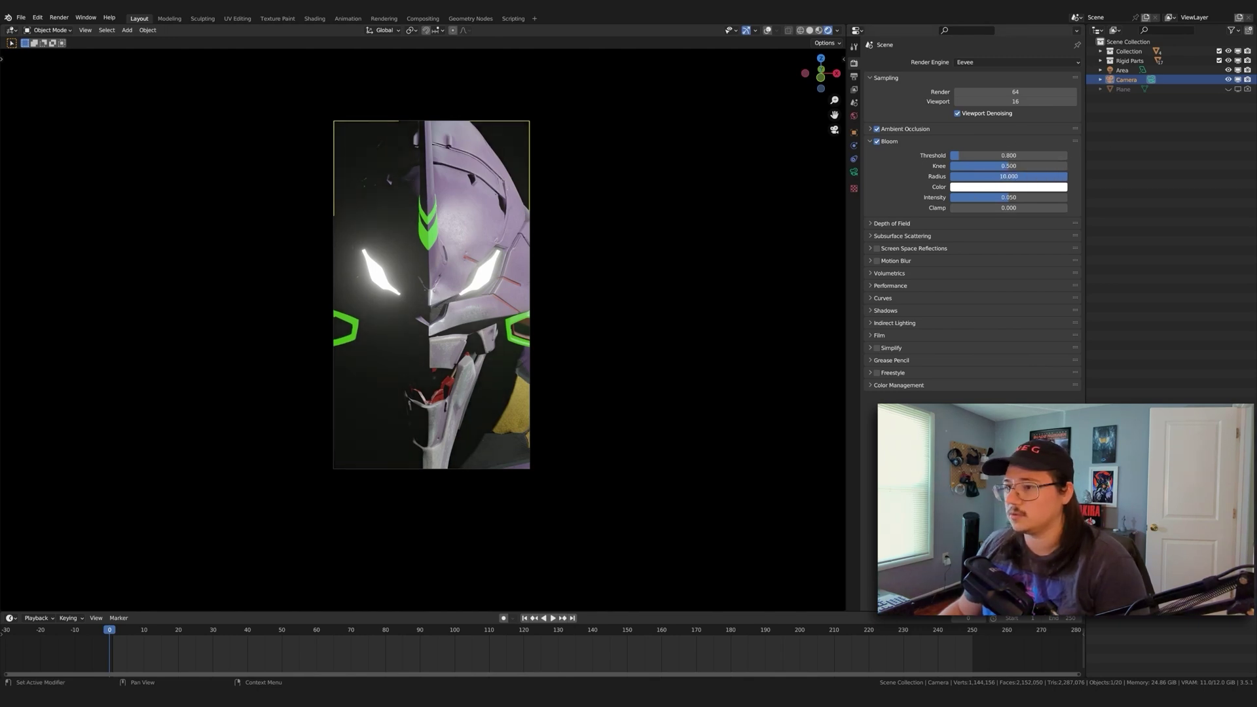
drag(1047, 176, 957, 176)
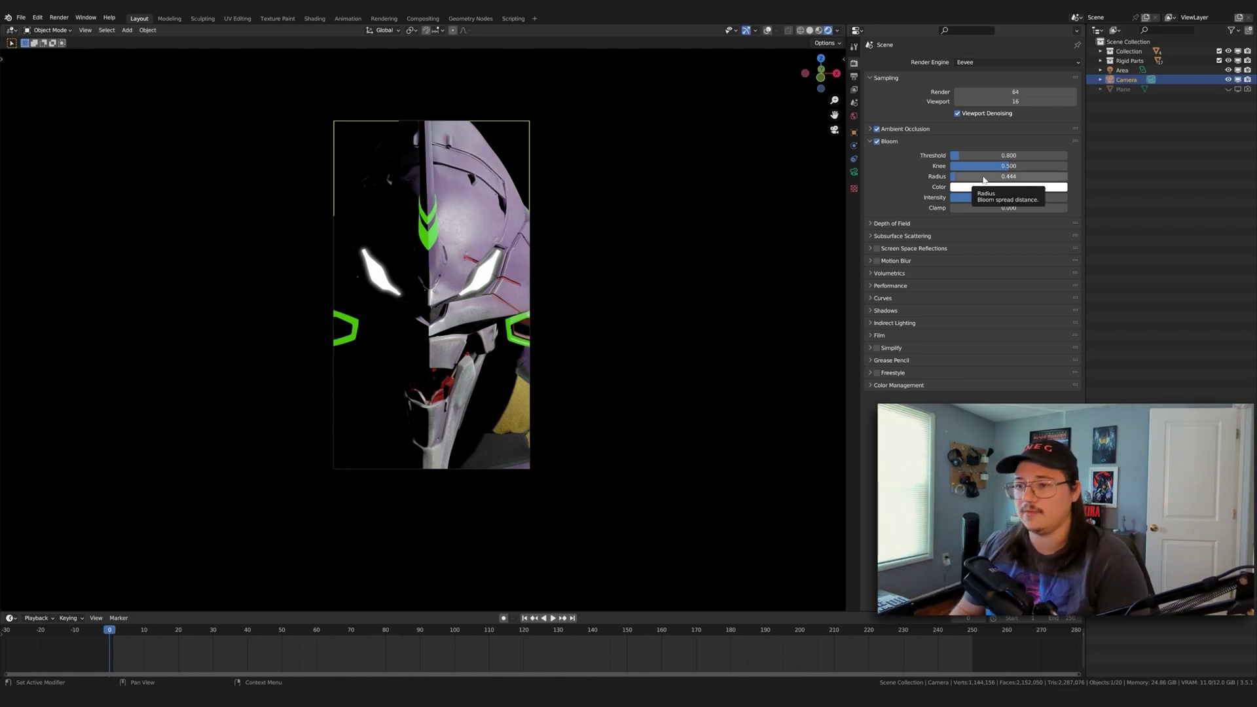
drag(984, 180, 1063, 180)
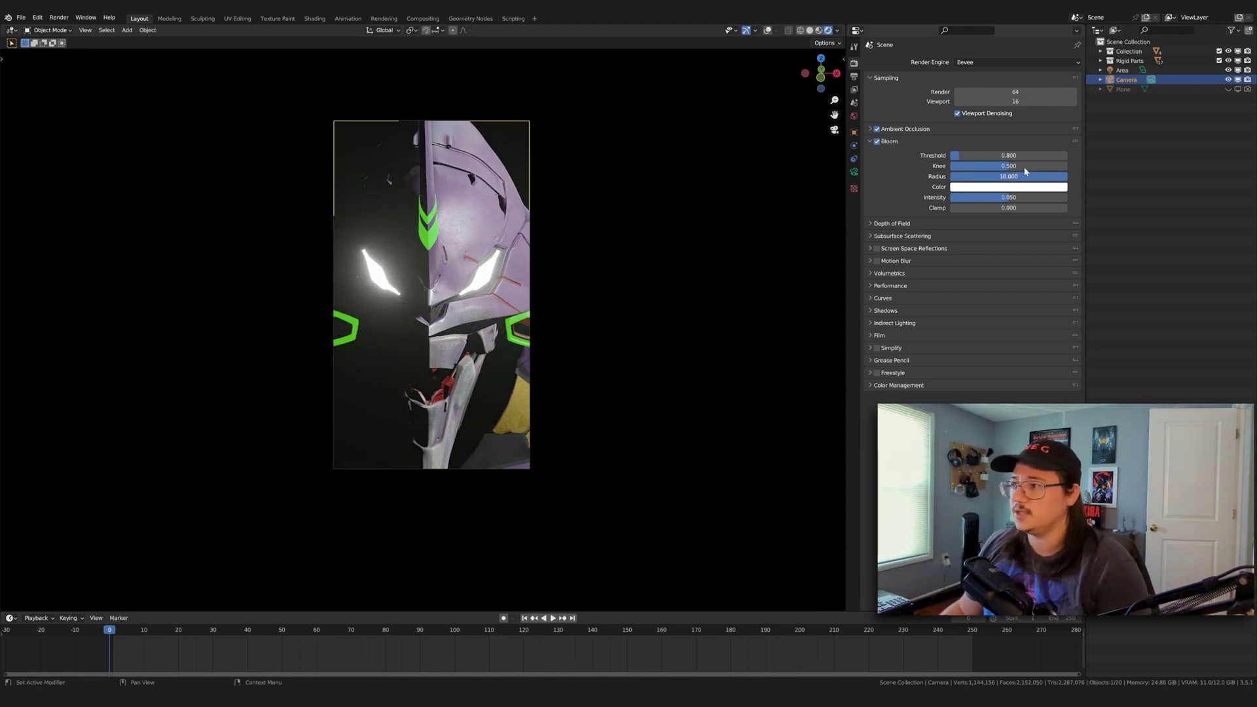
drag(993, 169, 1066, 170)
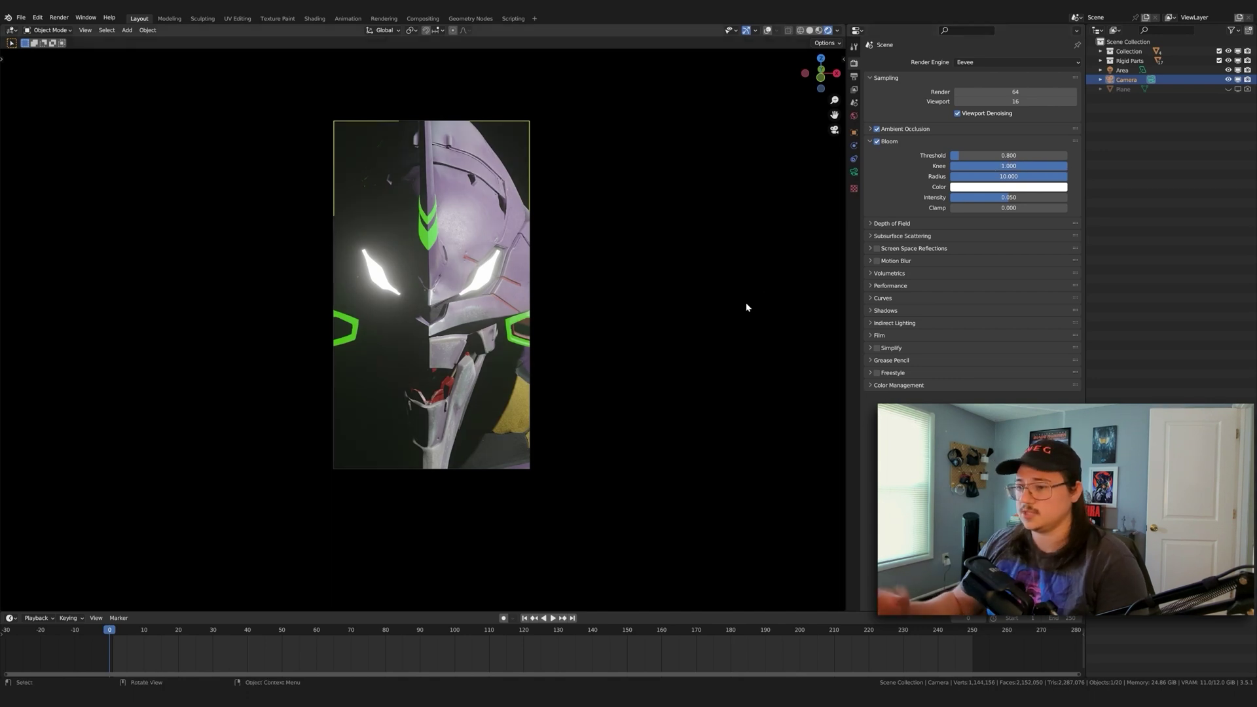
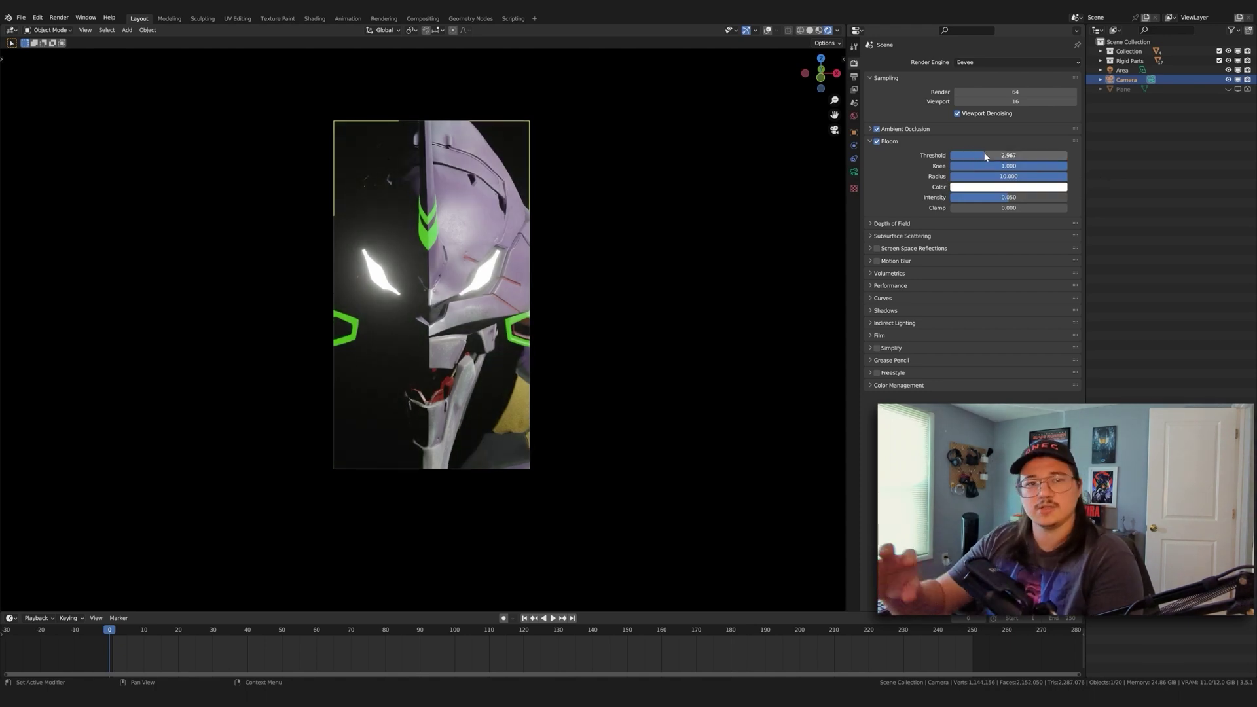
Step: Lower the bloom threshold to 0 and inspect the glow on the helmet up close
drag(984, 156, 890, 156)
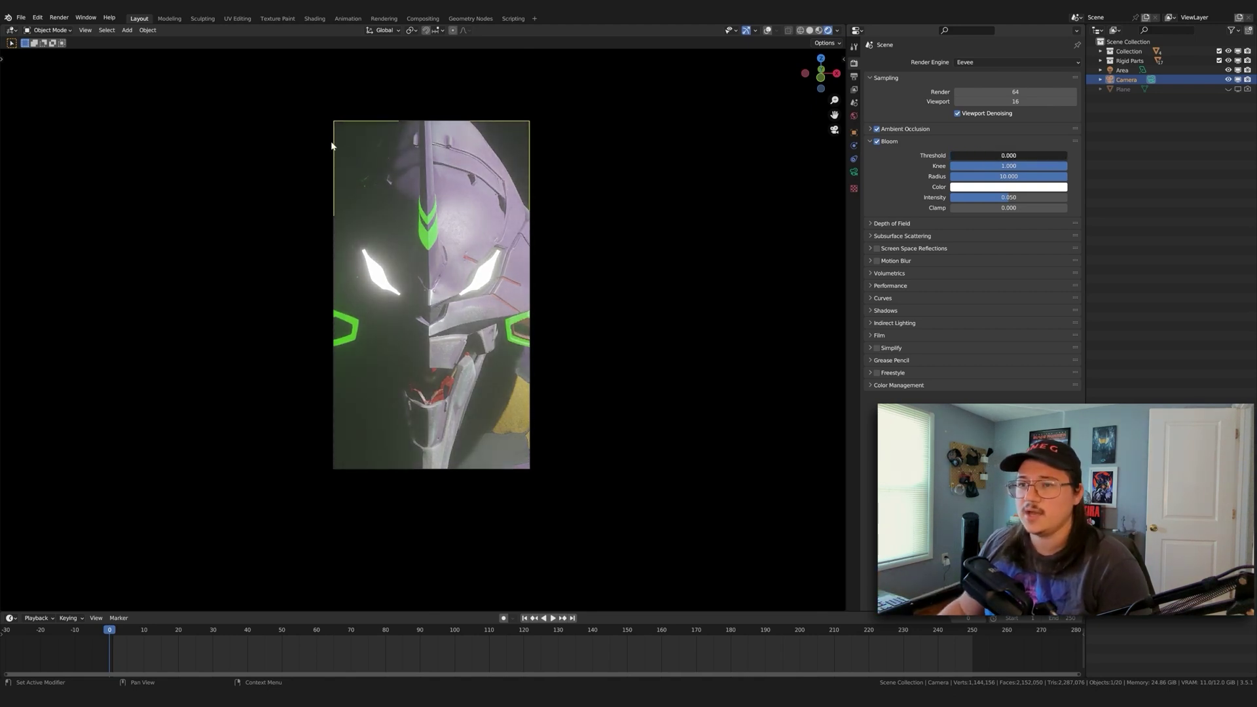
drag(320, 138, 357, 153)
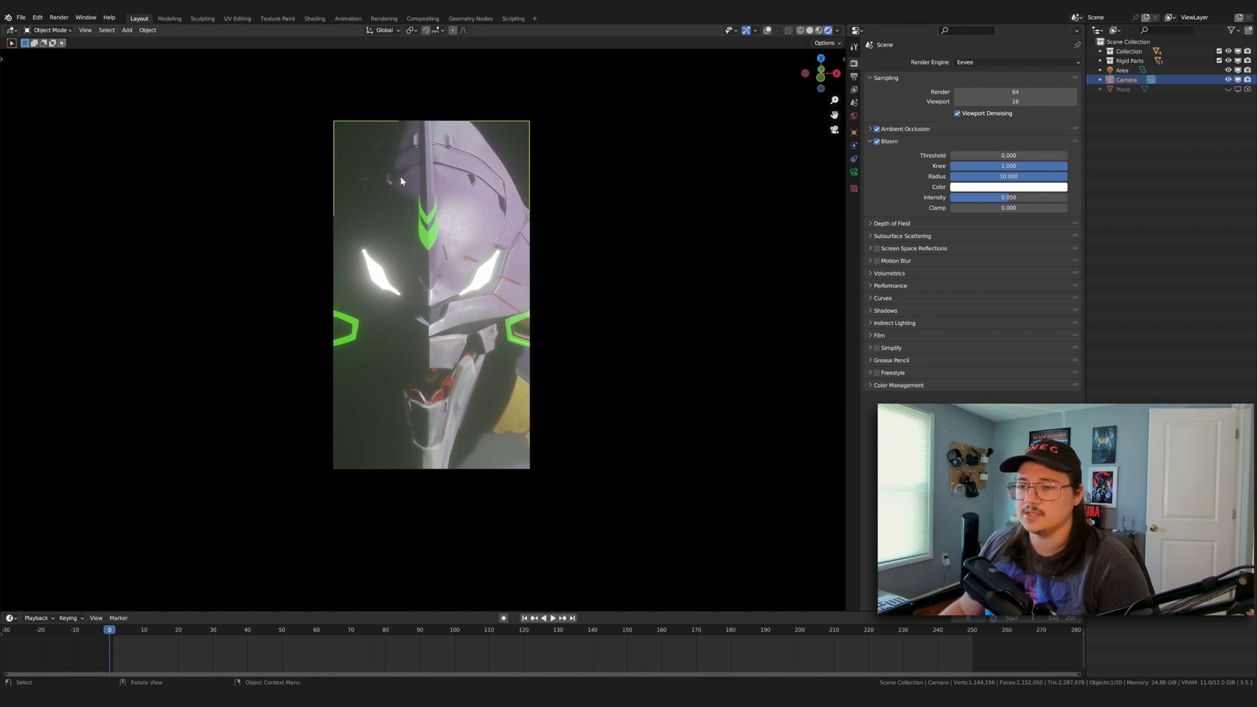
scroll(401, 180, up, 5)
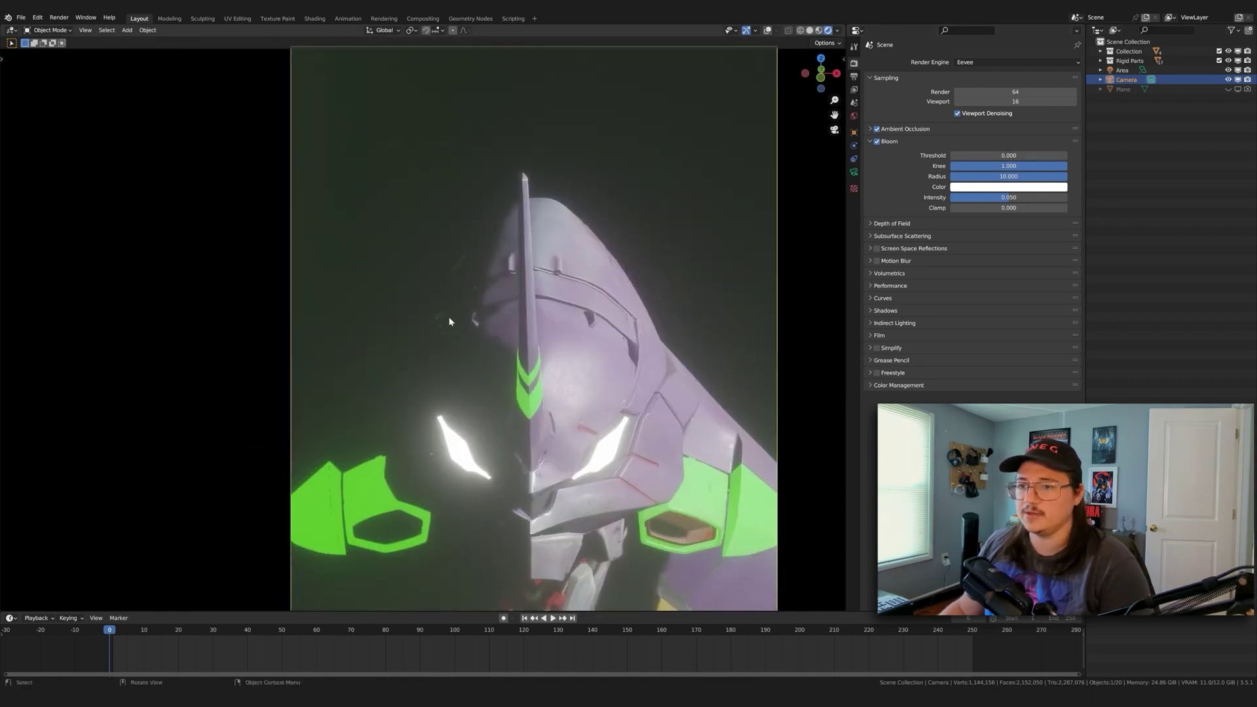
scroll(449, 318, up, 3)
mouse_move(1008, 155)
mouse_down()
mouse_move(1047, 155)
mouse_move(1006, 155)
mouse_up()
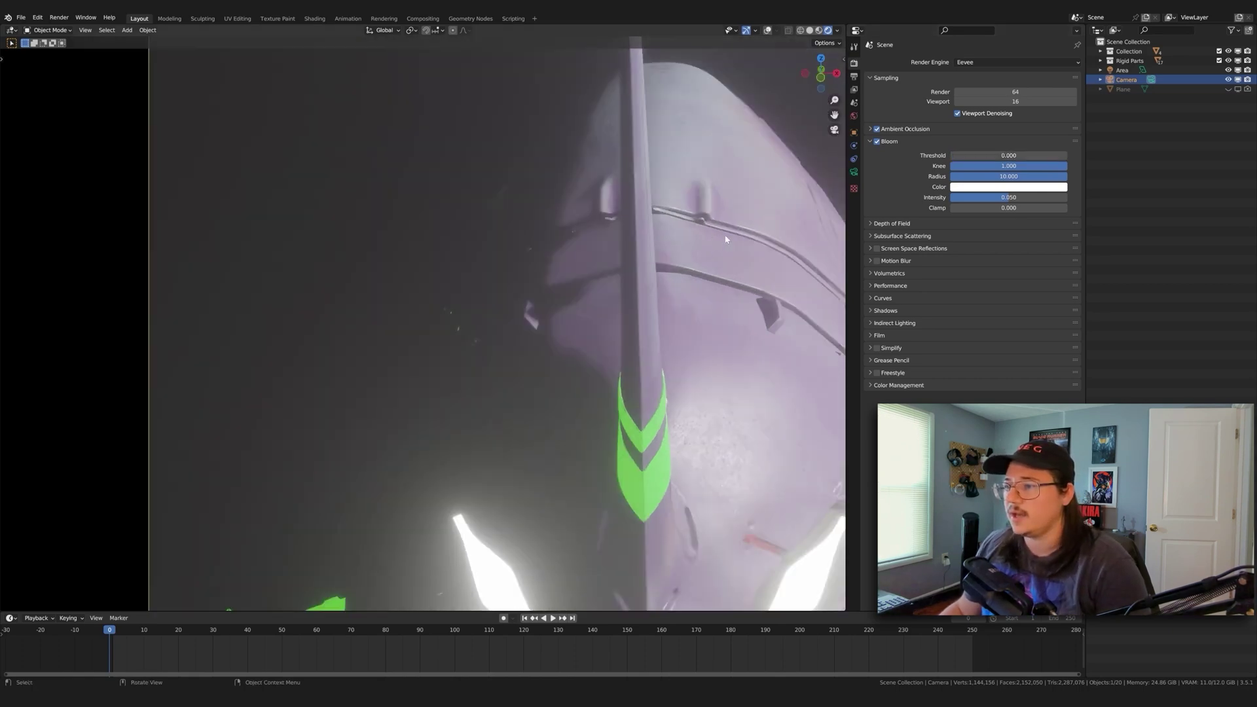
Step: Try a bloom threshold of 1.389 and inspect the eye glow from the side of the helmet
scroll(665, 247, down, 2)
scroll(650, 310, down, 2)
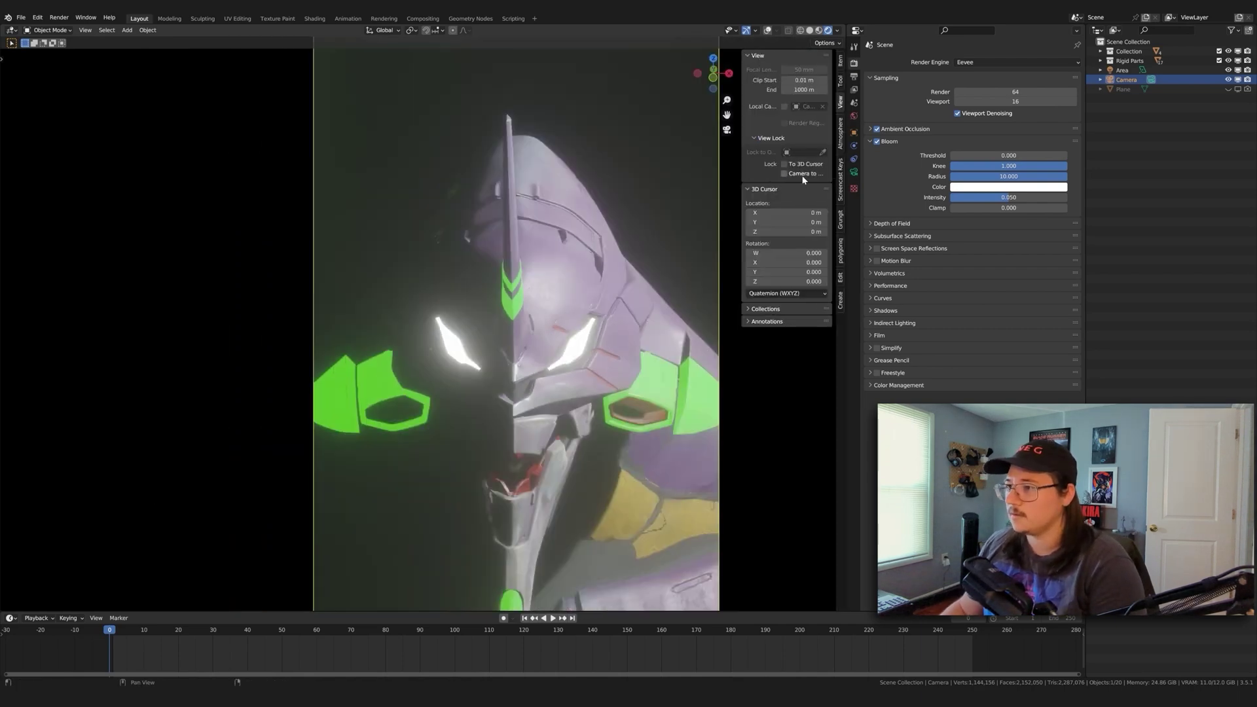
key(n)
middle_drag(809, 180, 504, 195)
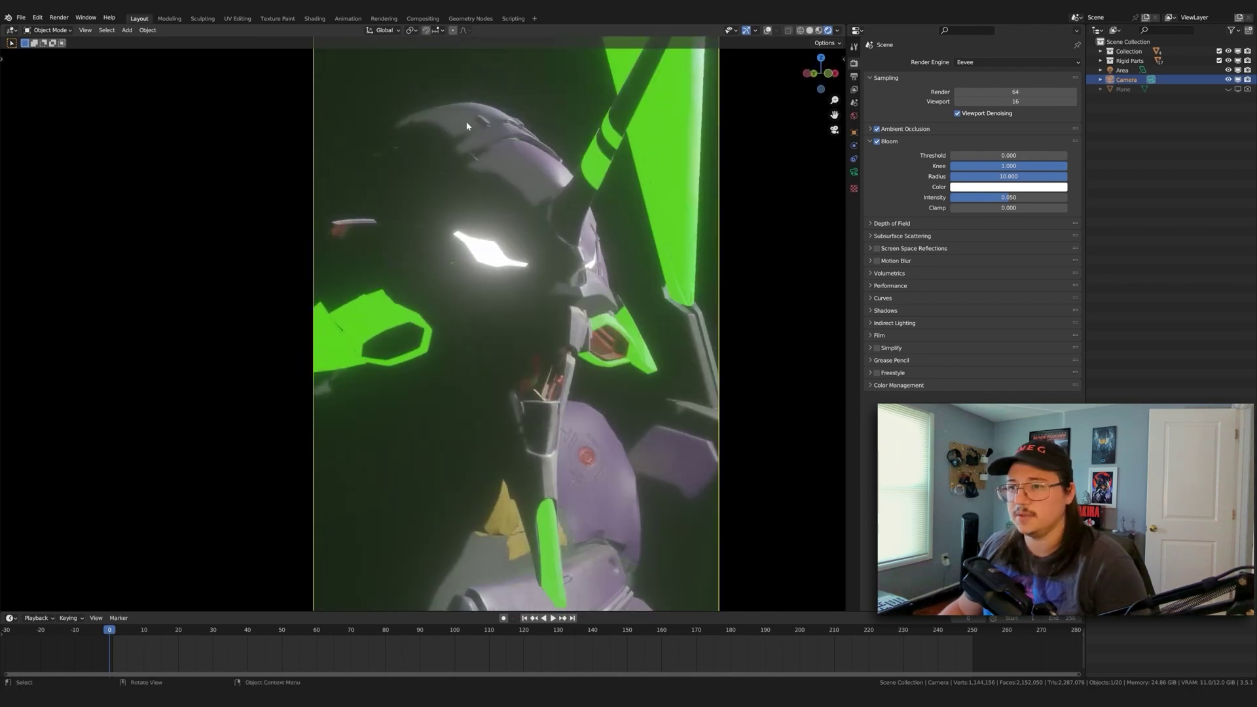
scroll(535, 179, up, 3)
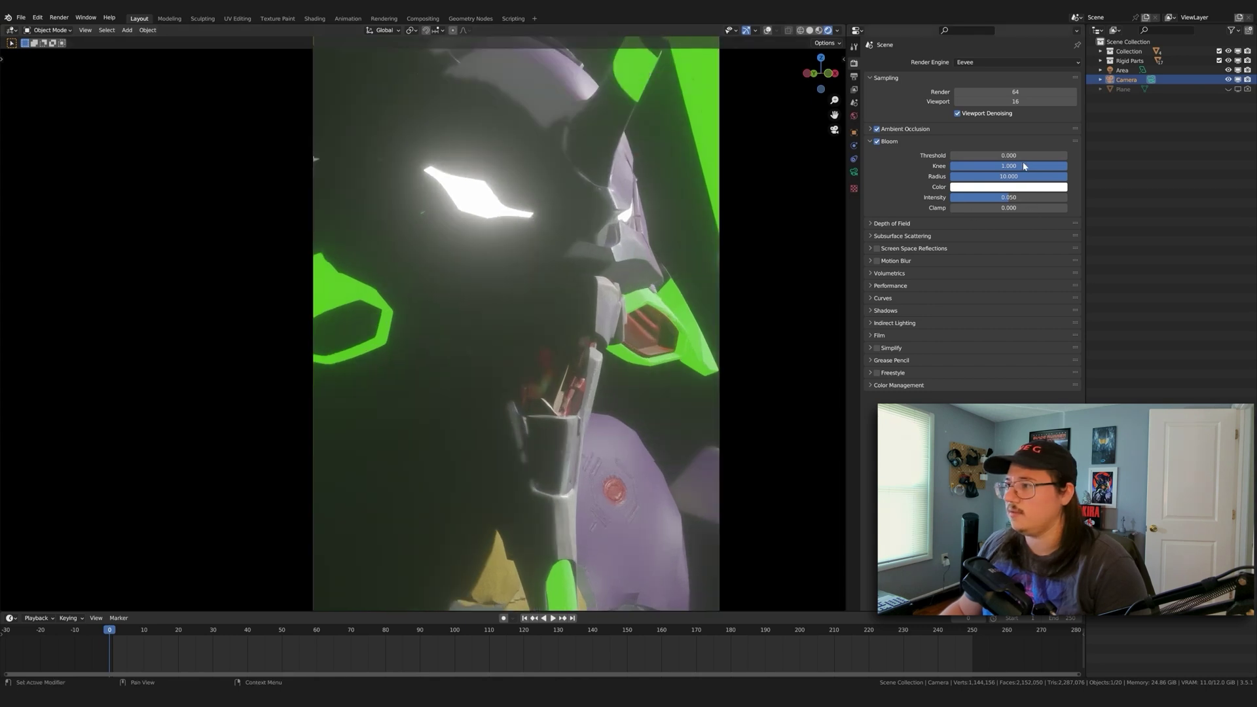
drag(1008, 155, 1034, 155)
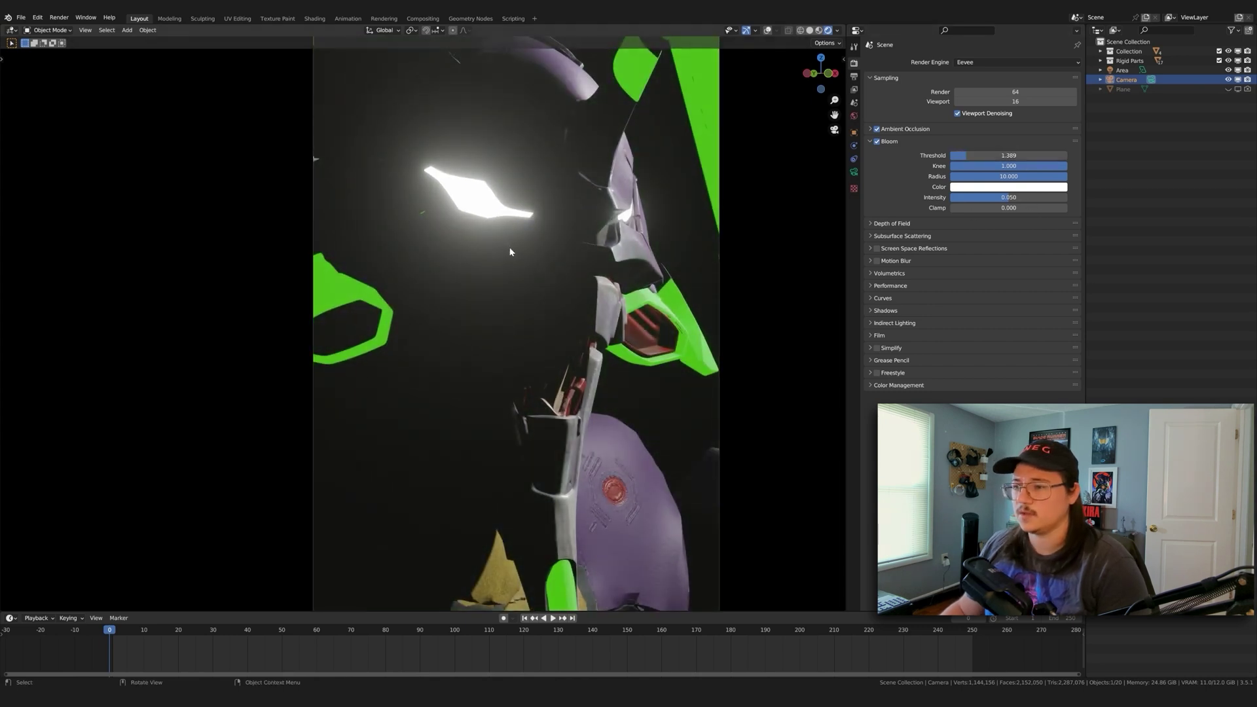
middle_drag(510, 251, 517, 253)
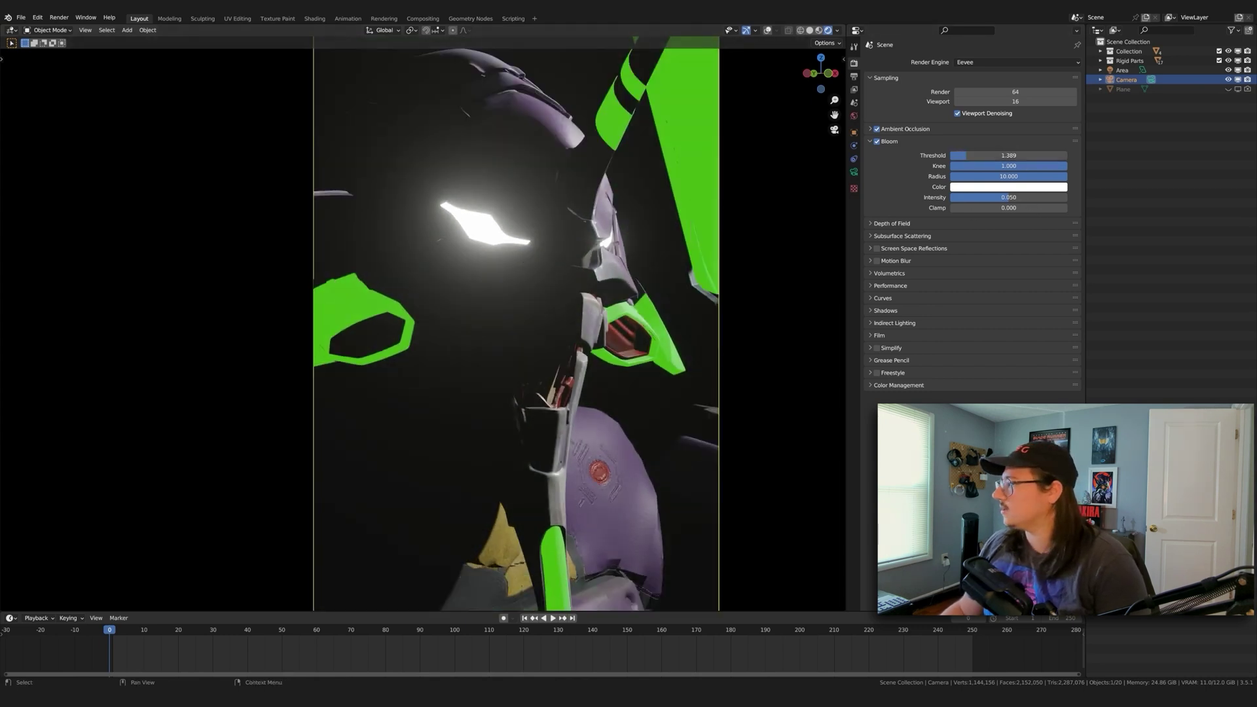
Step: Switch to the image viewer, examine the glow in the reference Analizando-Evangelion-24-portada-C.jpg, and close the image
key(ctrl+b)
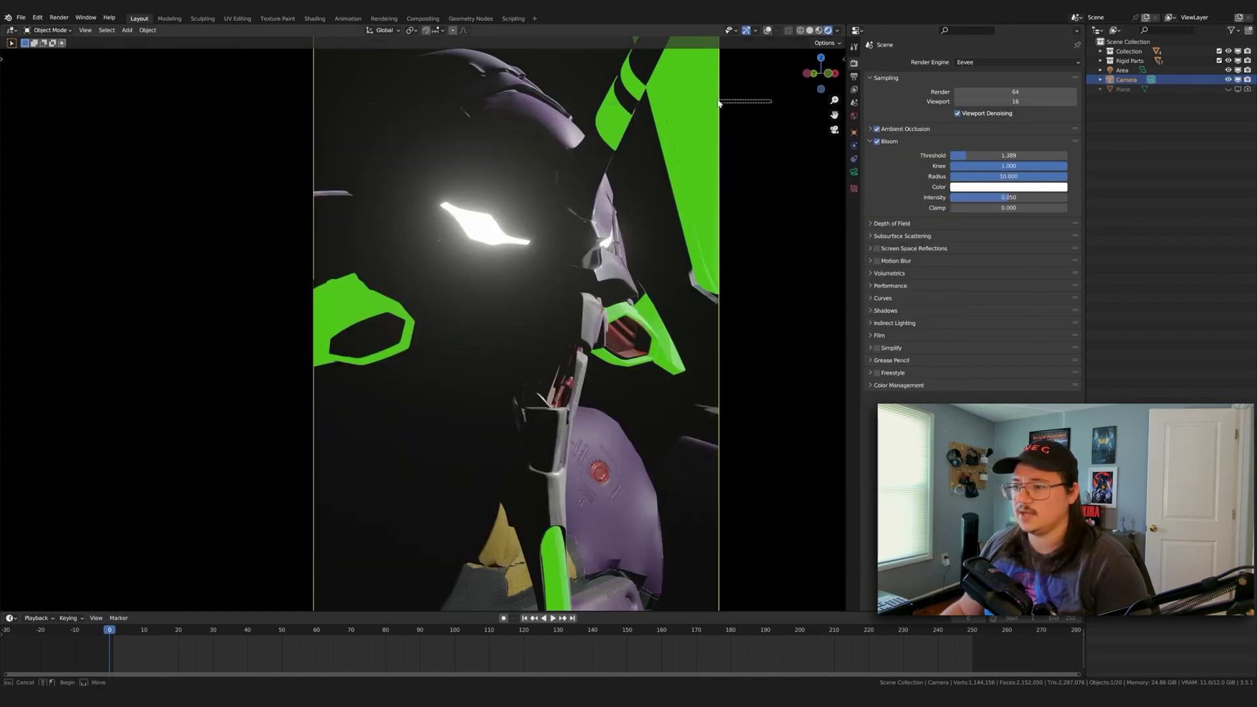
click(772, 100)
key(alt+Tab)
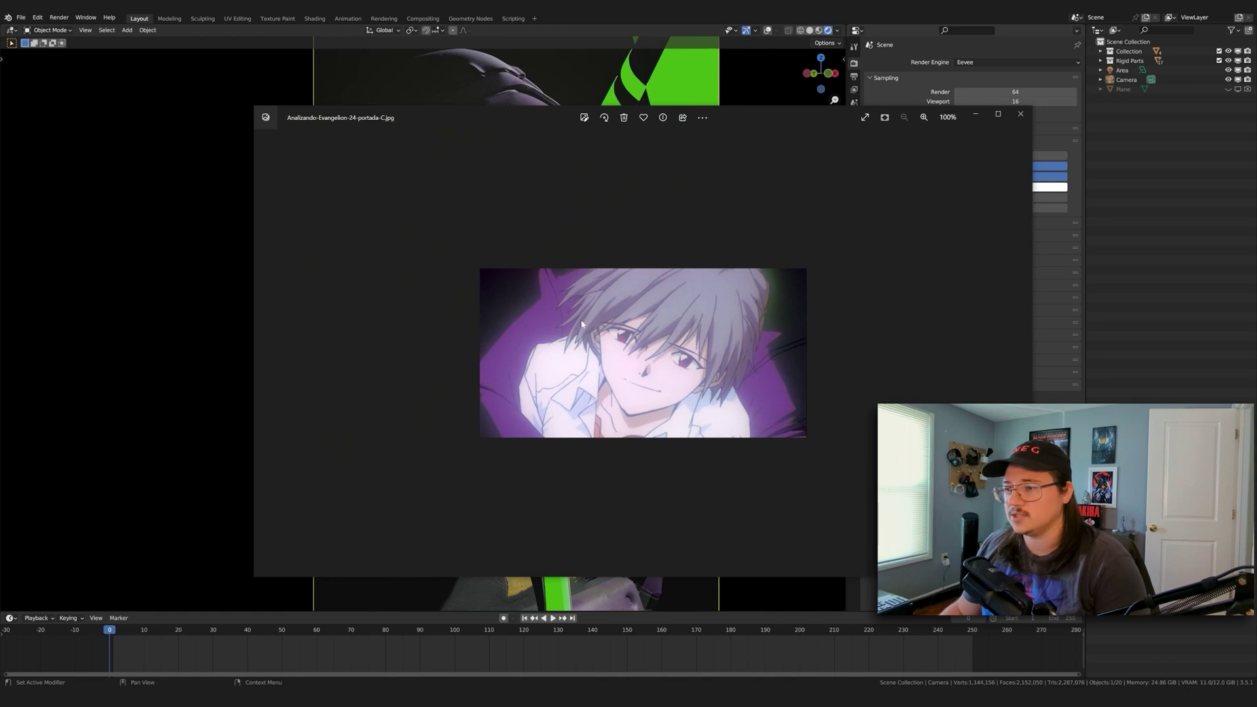
scroll(607, 322, up, 1)
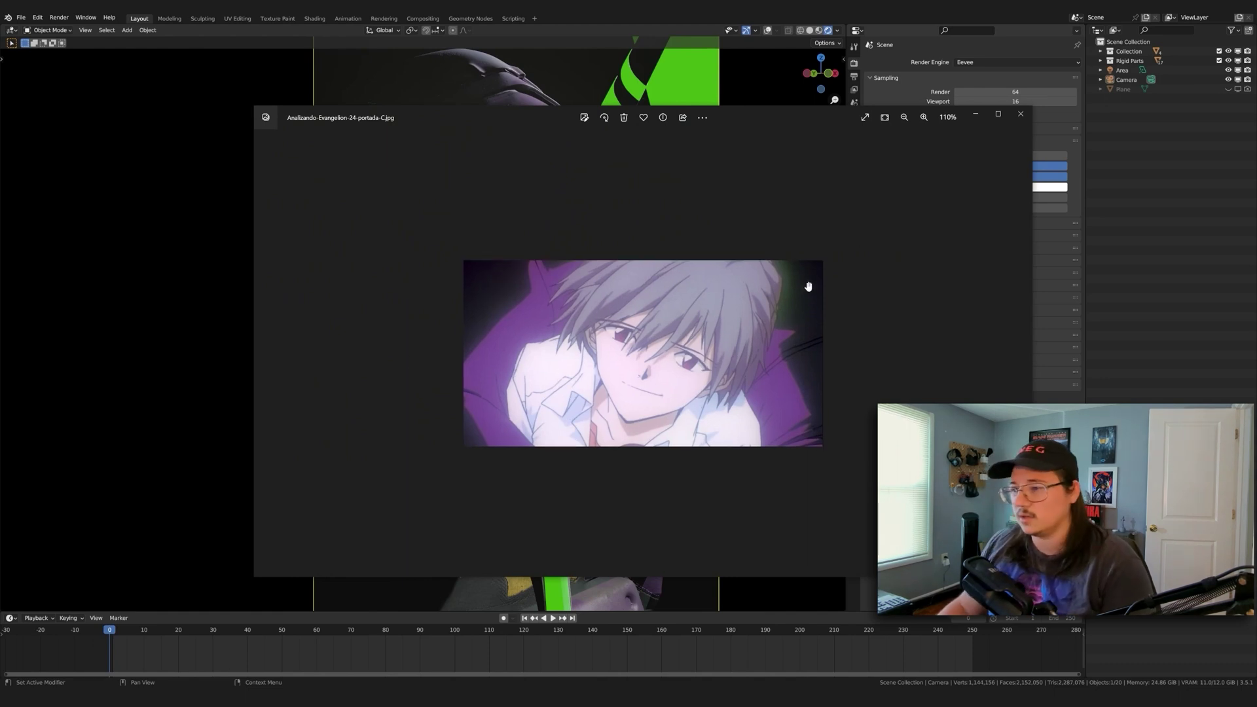
drag(788, 119, 1256, 23)
click(1022, 120)
Step: Compare bloom thresholds of 0.167 and 2.028 around the eye and jaw, and return the threshold to 0
drag(977, 156, 964, 156)
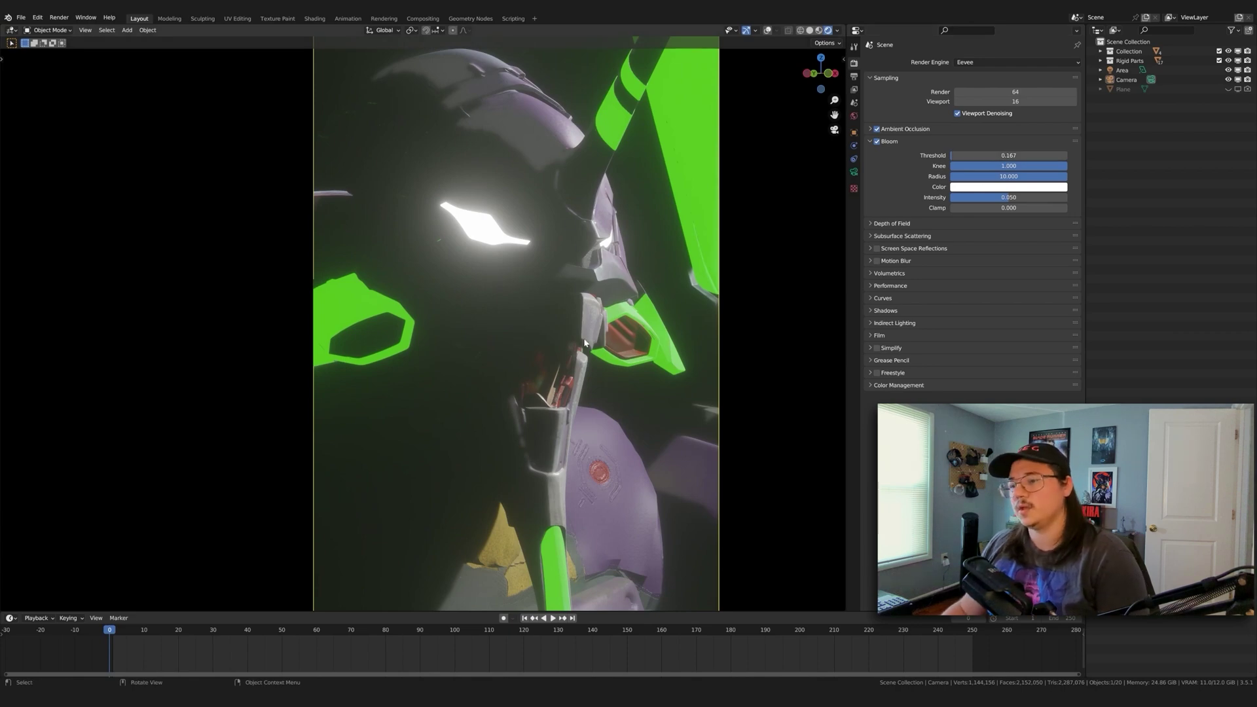
middle_drag(584, 342, 557, 390)
scroll(595, 360, up, 2)
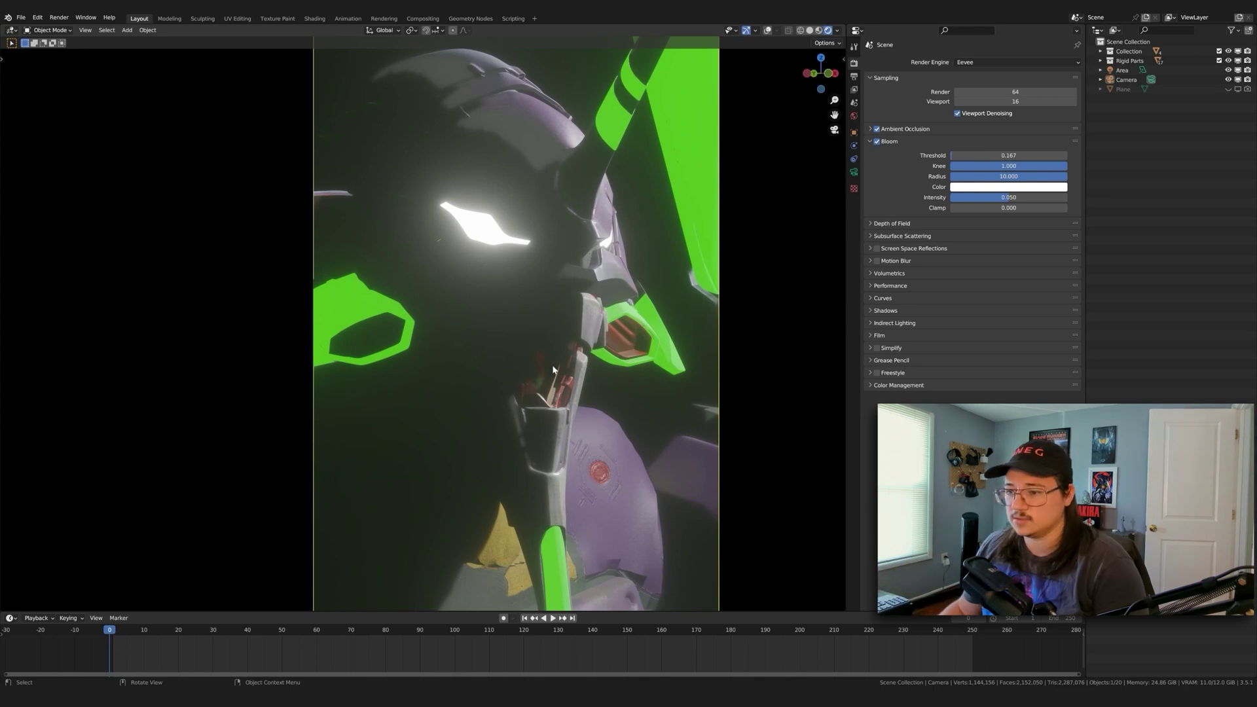
scroll(502, 394, up, 1)
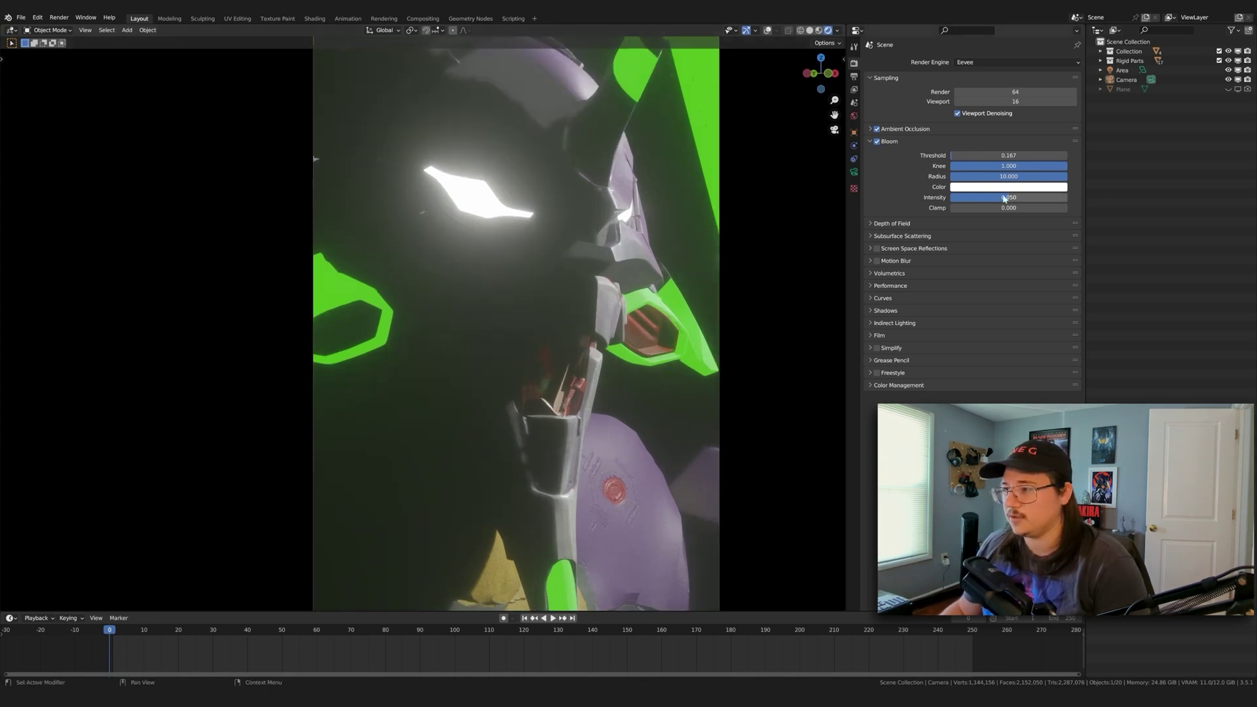
drag(1008, 155, 1031, 155)
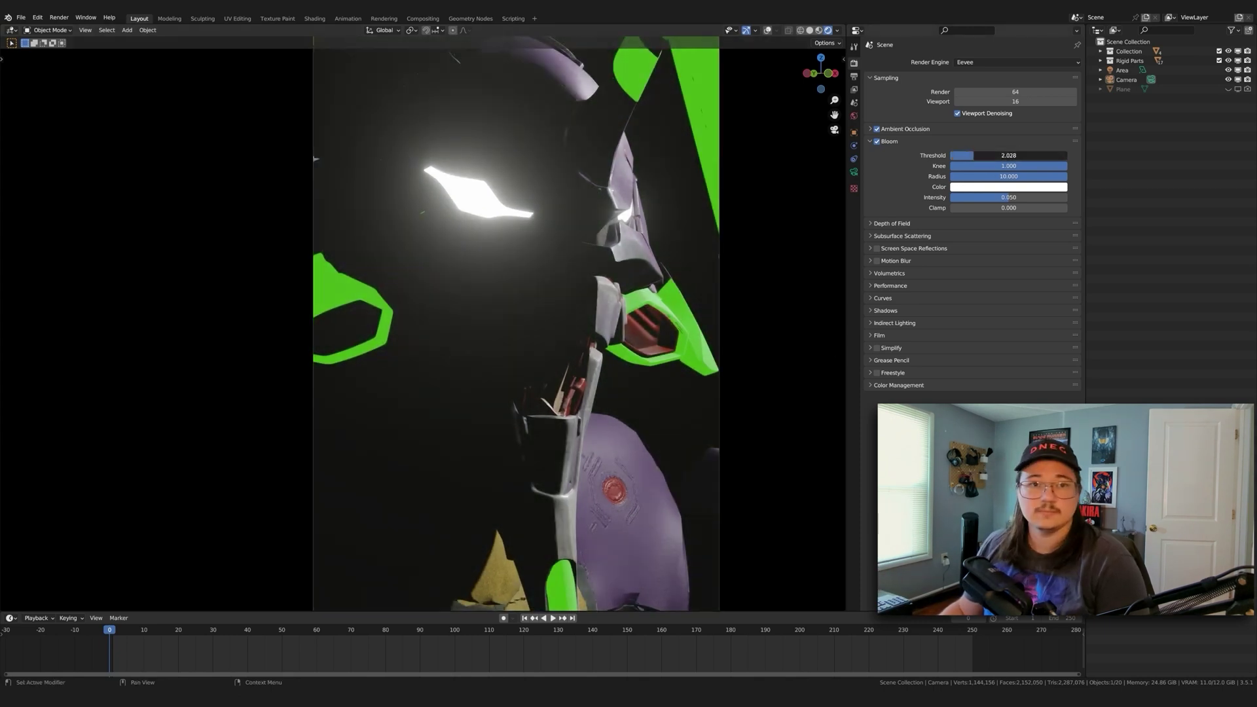
drag(1008, 155, 952, 155)
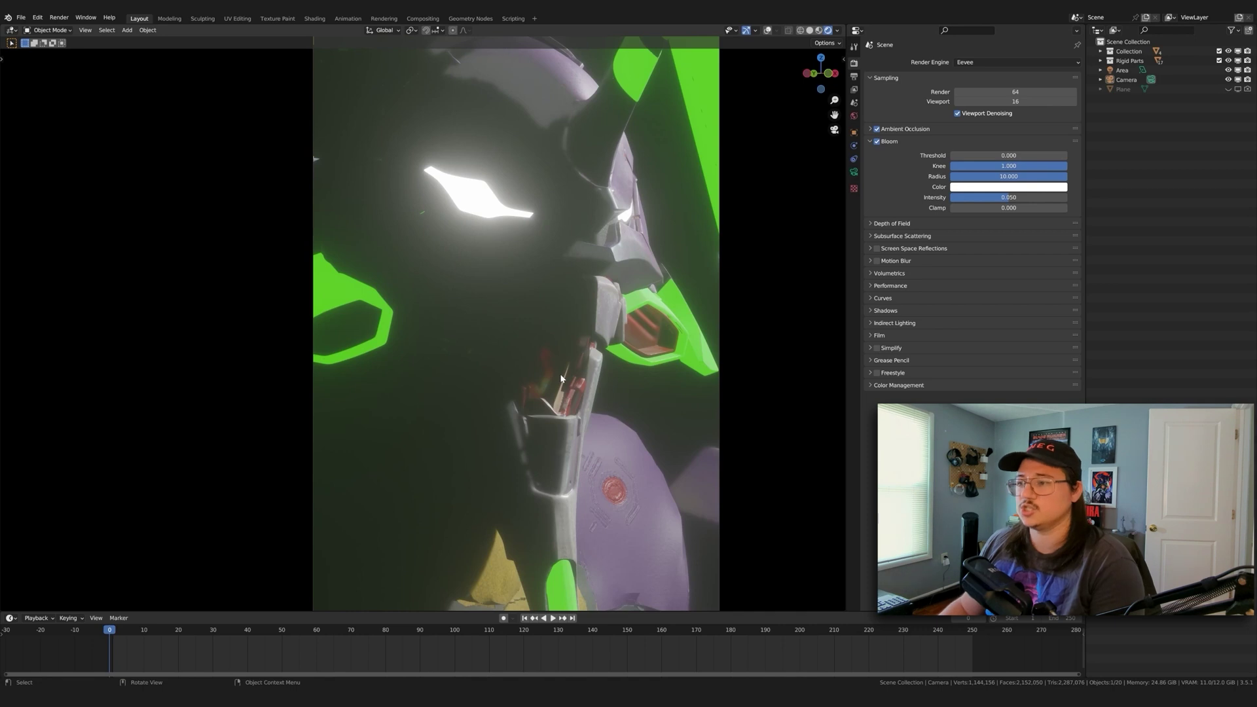
Step: Return to the full front camera frame, expand the colour management settings, and enable screen space reflections
middle_drag(595, 409, 600, 372)
scroll(600, 372, down, 3)
click(898, 385)
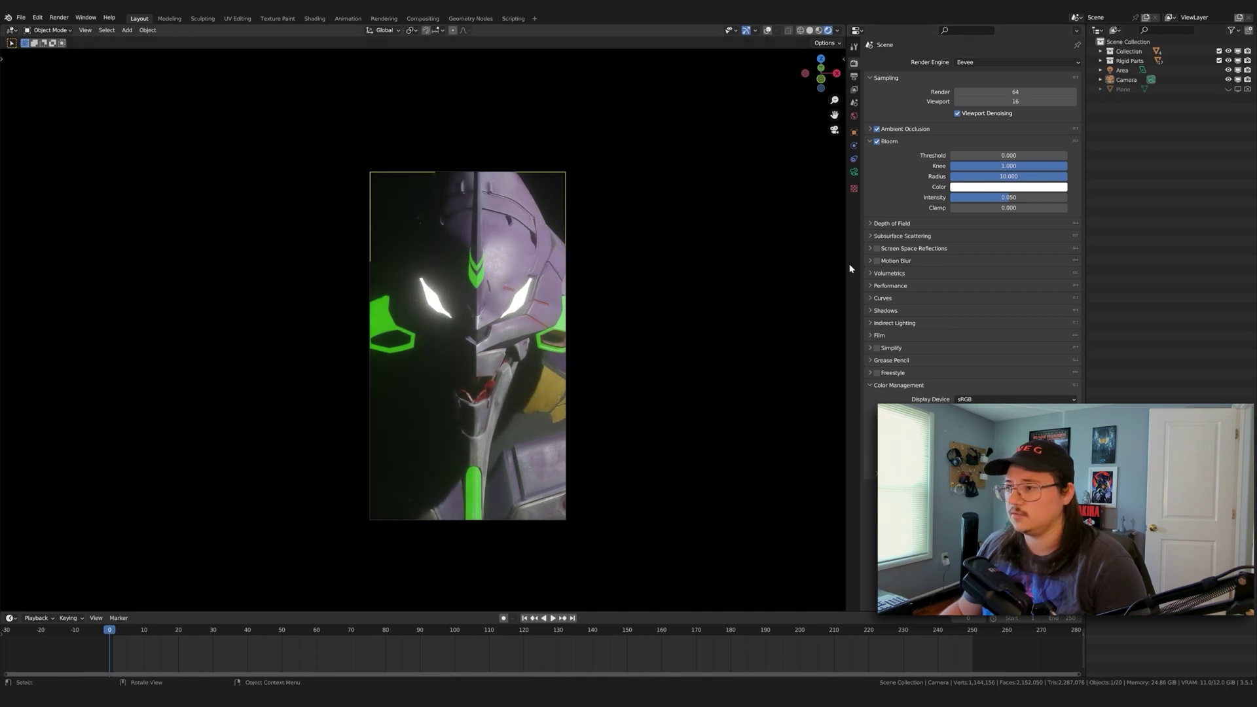
click(877, 248)
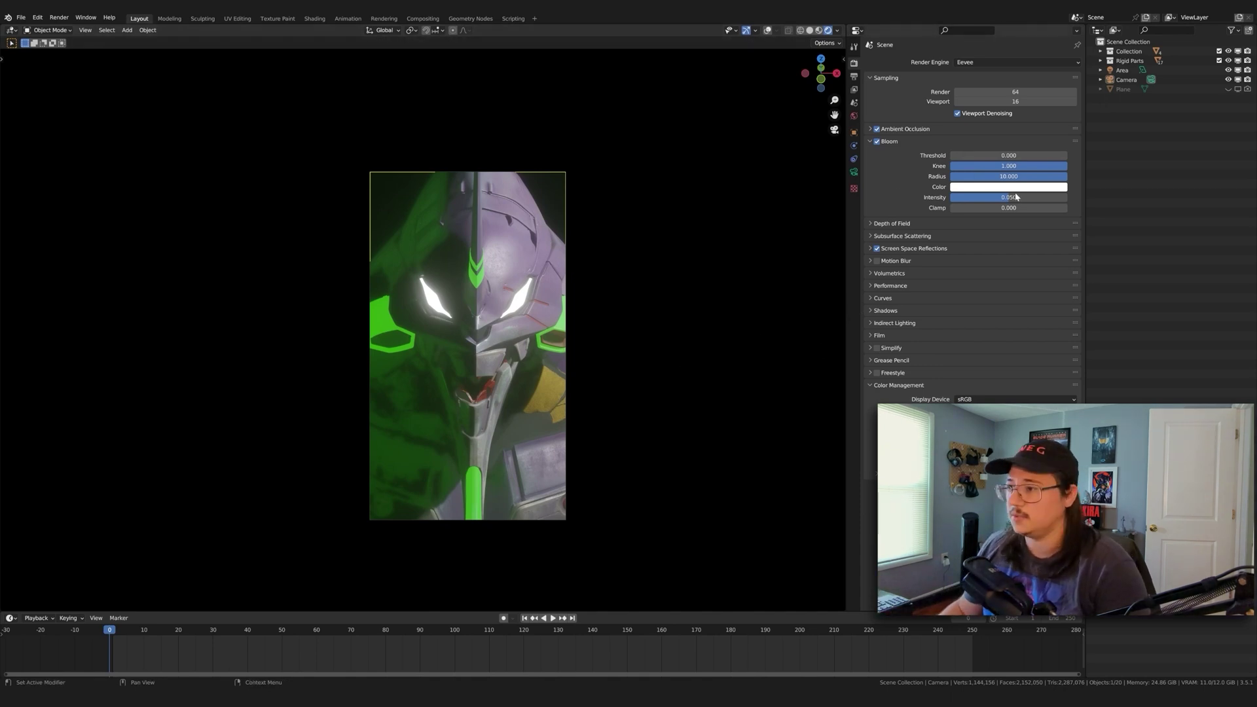
Step: Set the bloom intensity to 0.098, compare thresholds of 0.917 and 0, and raise the threshold again
drag(996, 158, 1027, 158)
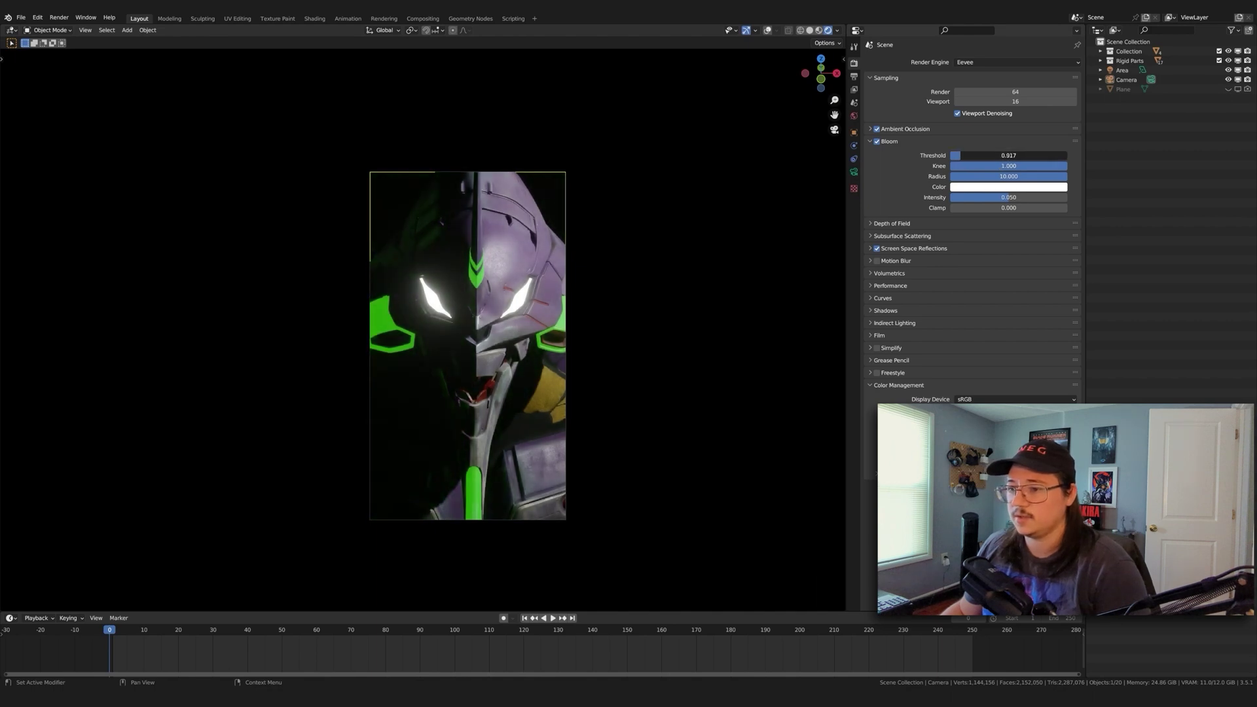
drag(1028, 157, 1021, 197)
drag(989, 156, 962, 157)
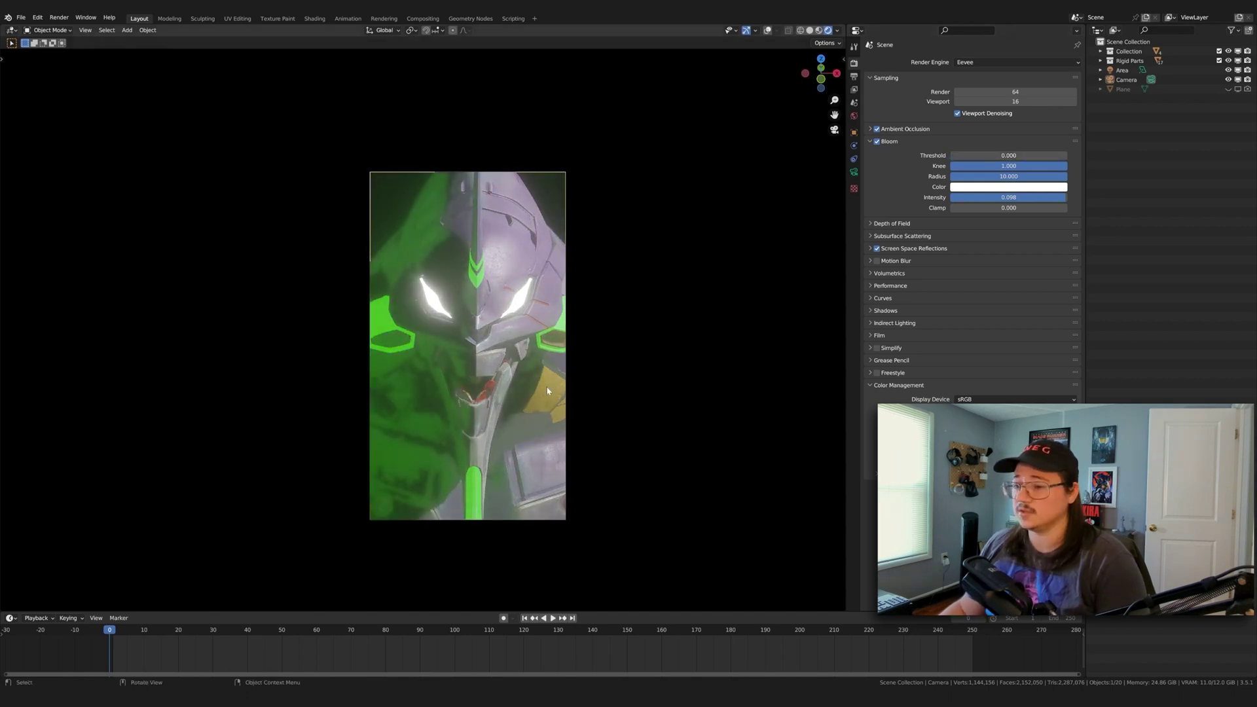
drag(1008, 156, 1070, 156)
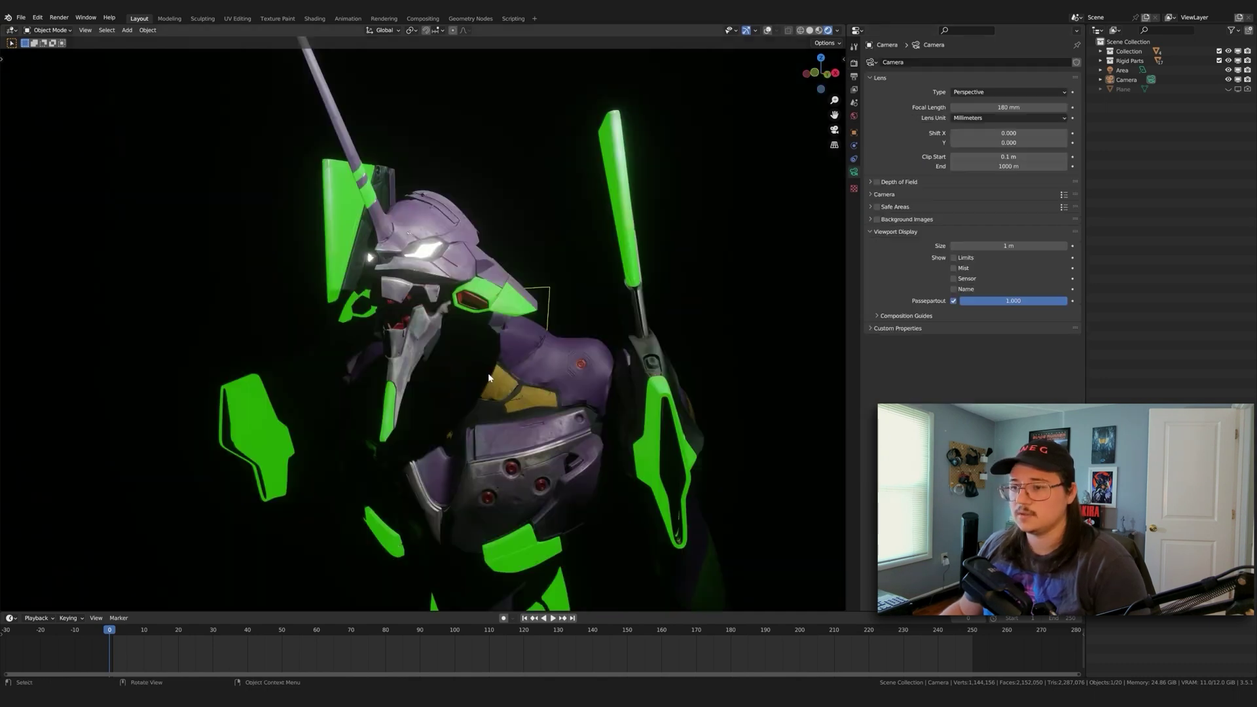
Step: Select the helmet while viewing the whole figure from outside the camera, and return to the camera view
scroll(488, 372, down, 3)
click(638, 426)
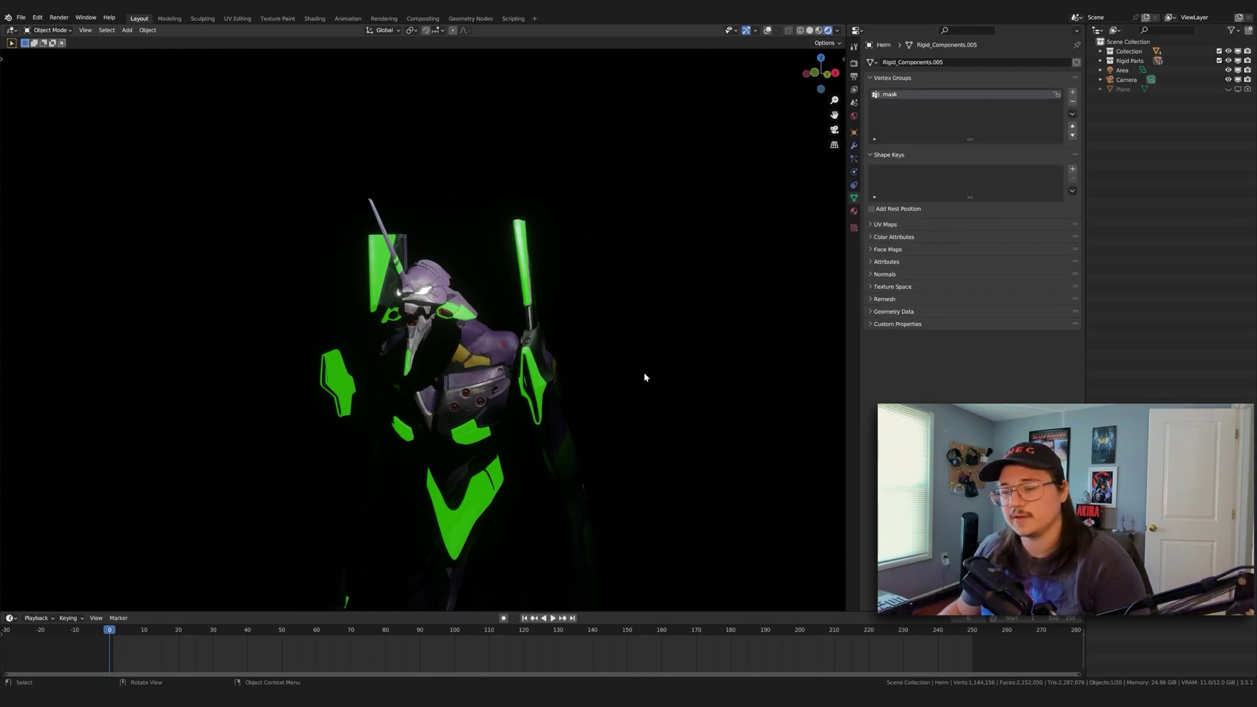
key(KP_Decimal)
key(KP_0)
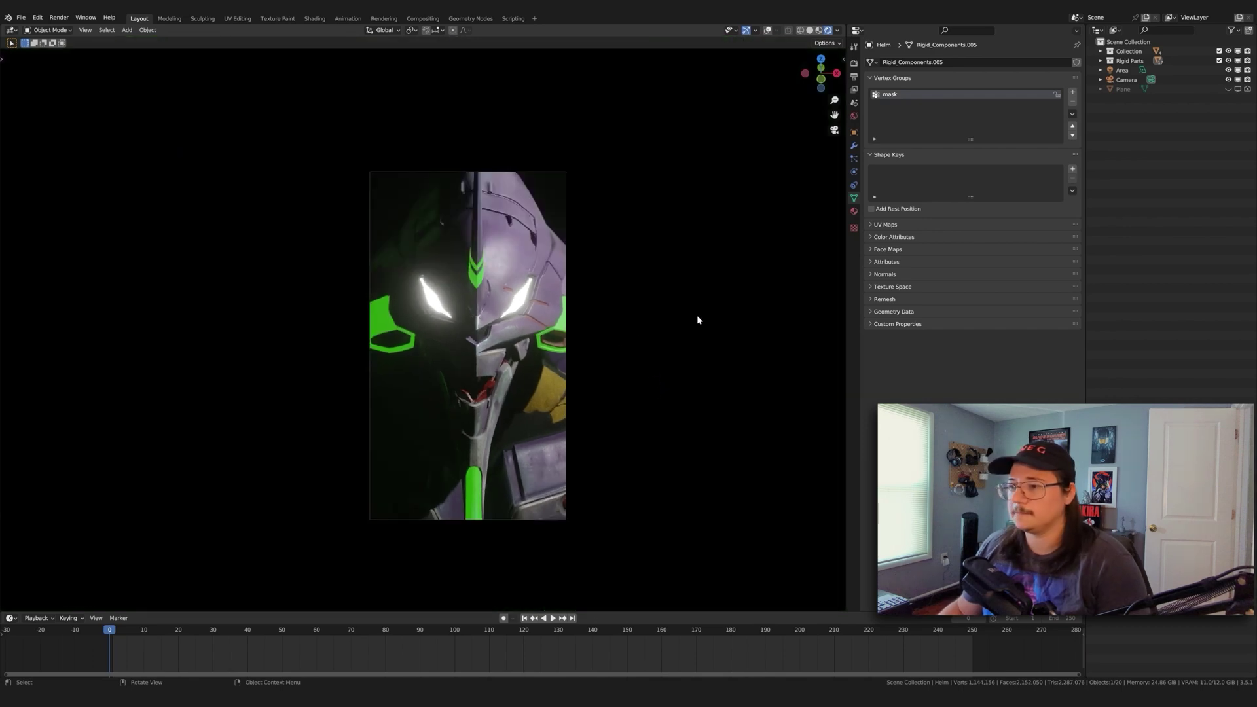
shift+middle_drag(695, 313, 653, 275)
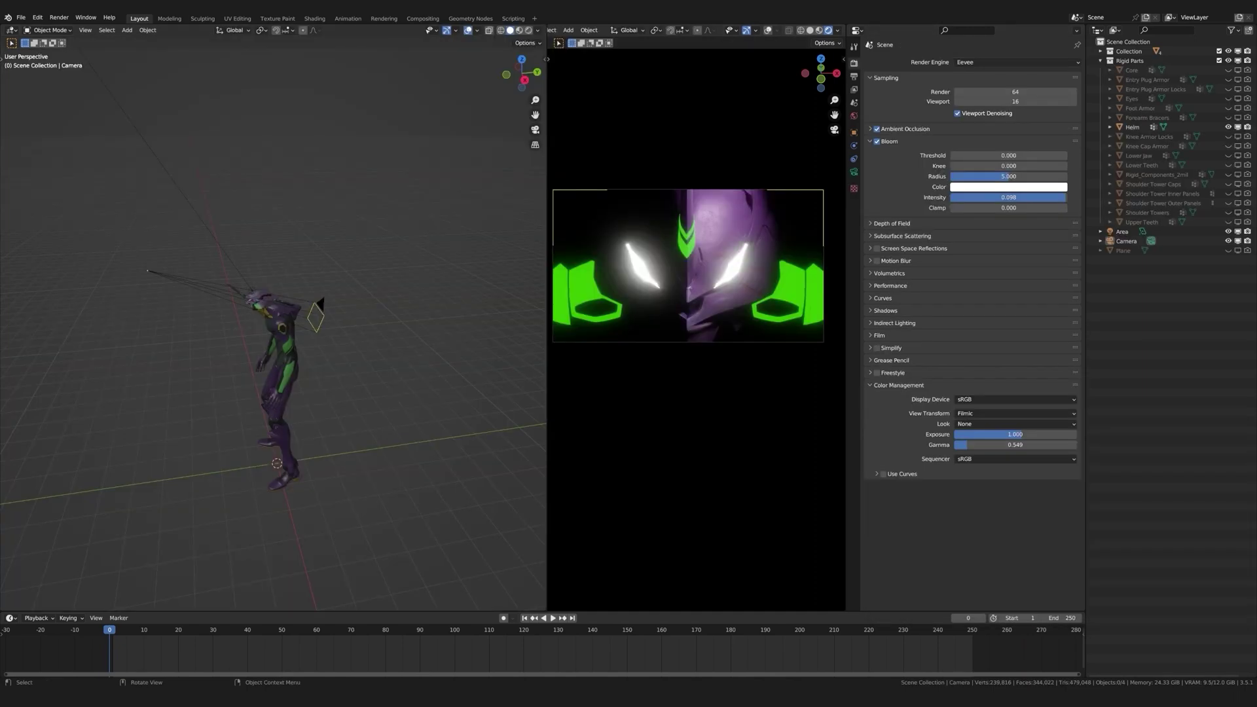
Step: Switch to the Compositing workspace, render the frame, review the full image, and close the render
click(423, 19)
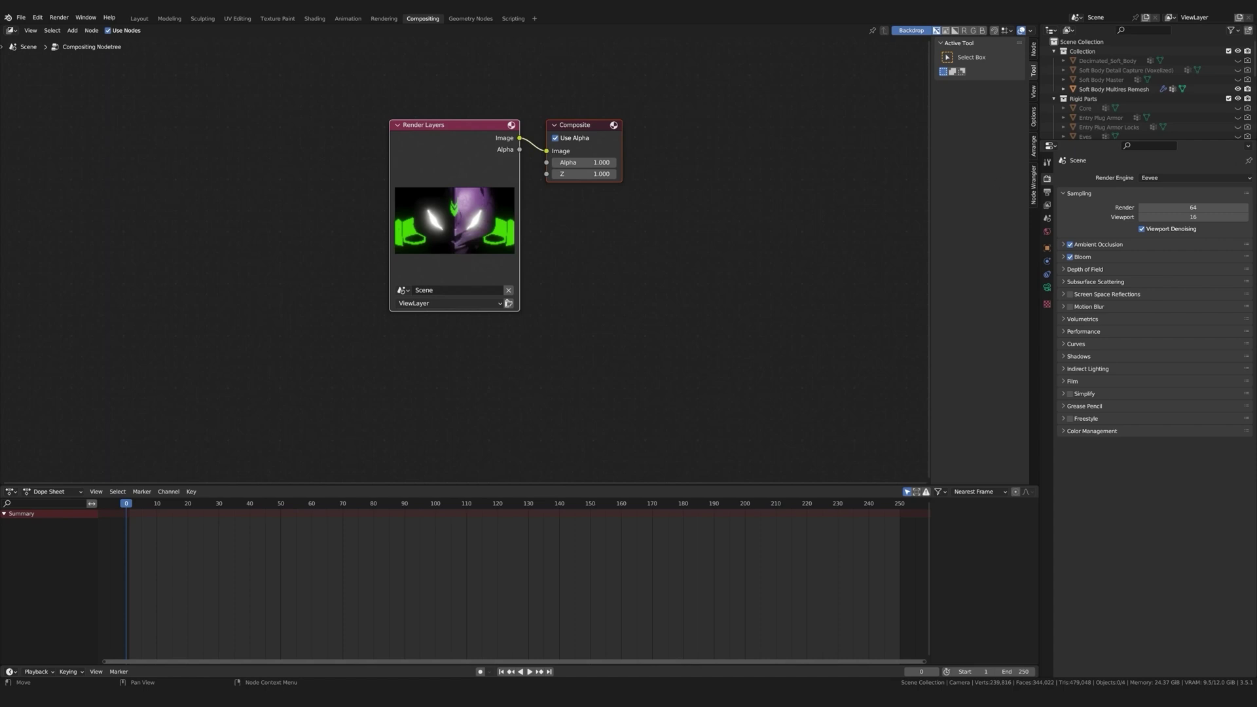
key(F12)
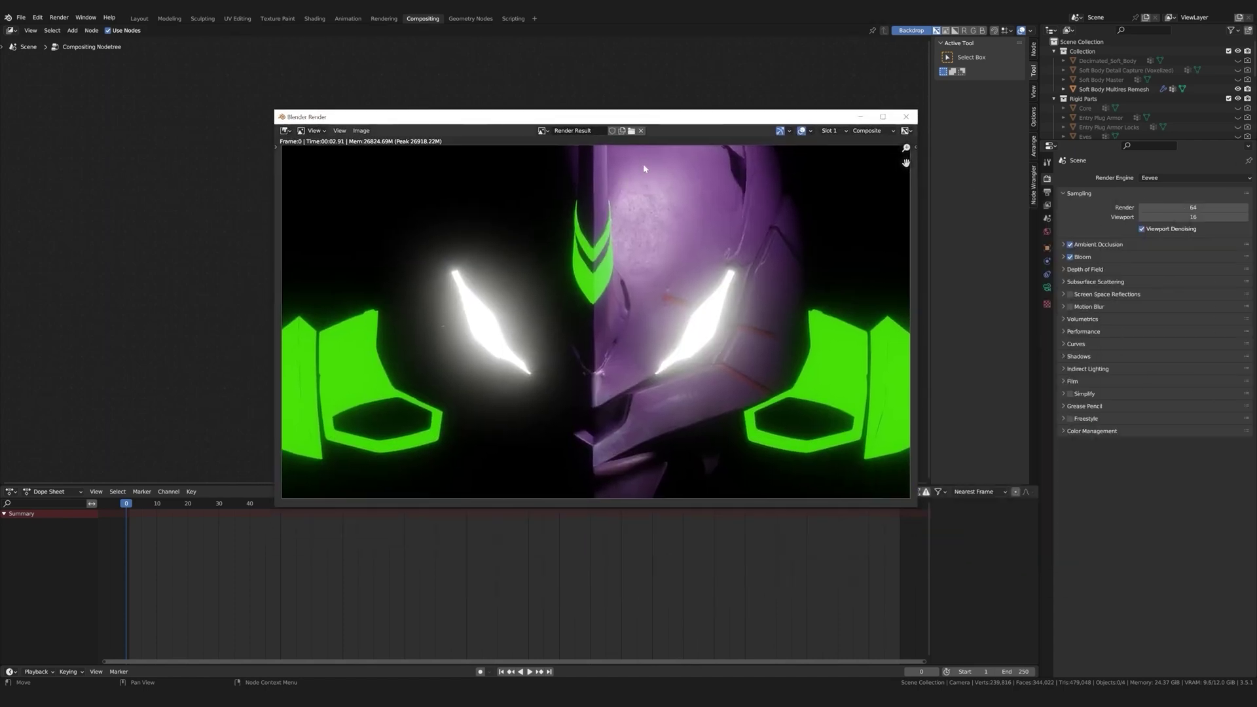
scroll(744, 284, down, 2)
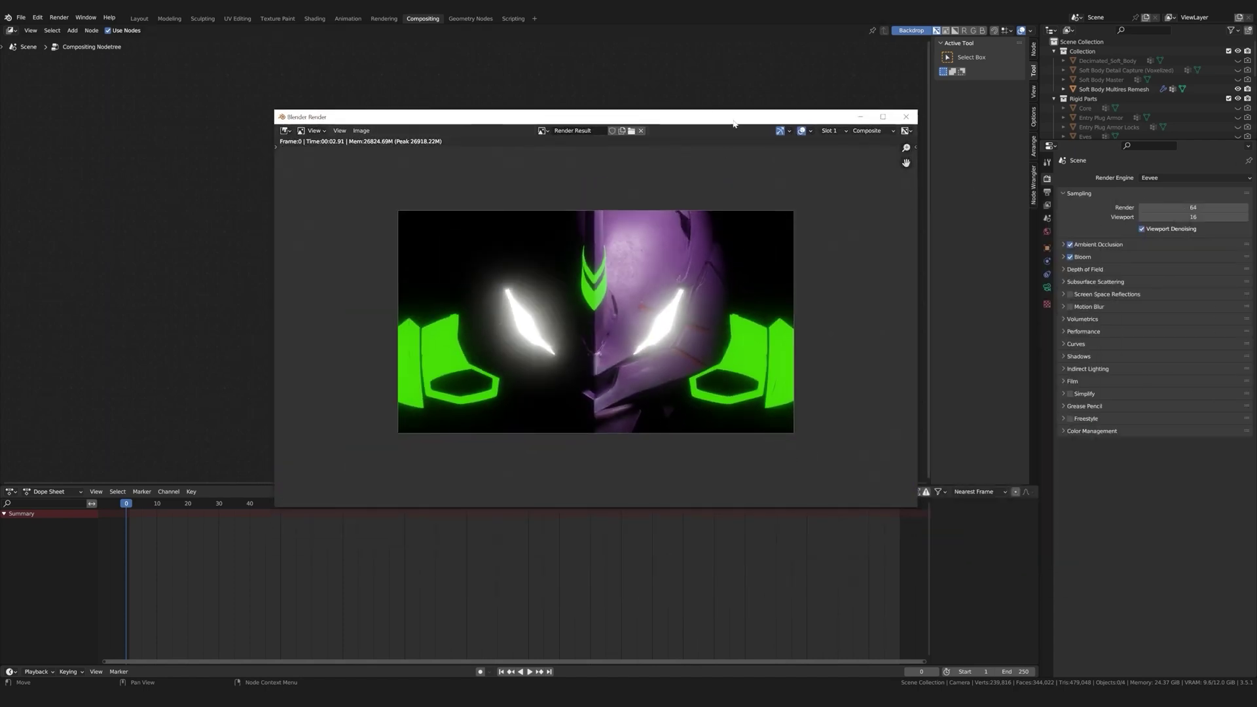
key(Escape)
Step: Insert a Lens Distortion node between Render Layers and Composite, and enable its Jitter option
key(shift+a)
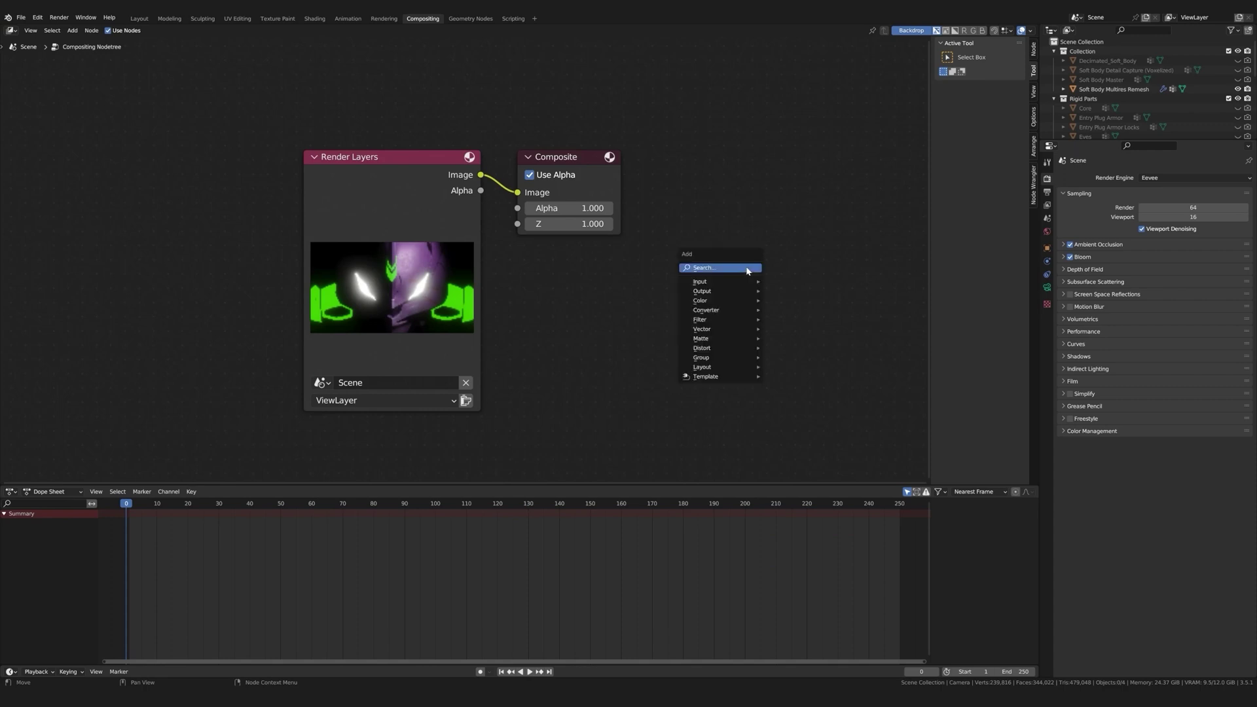
key(Return)
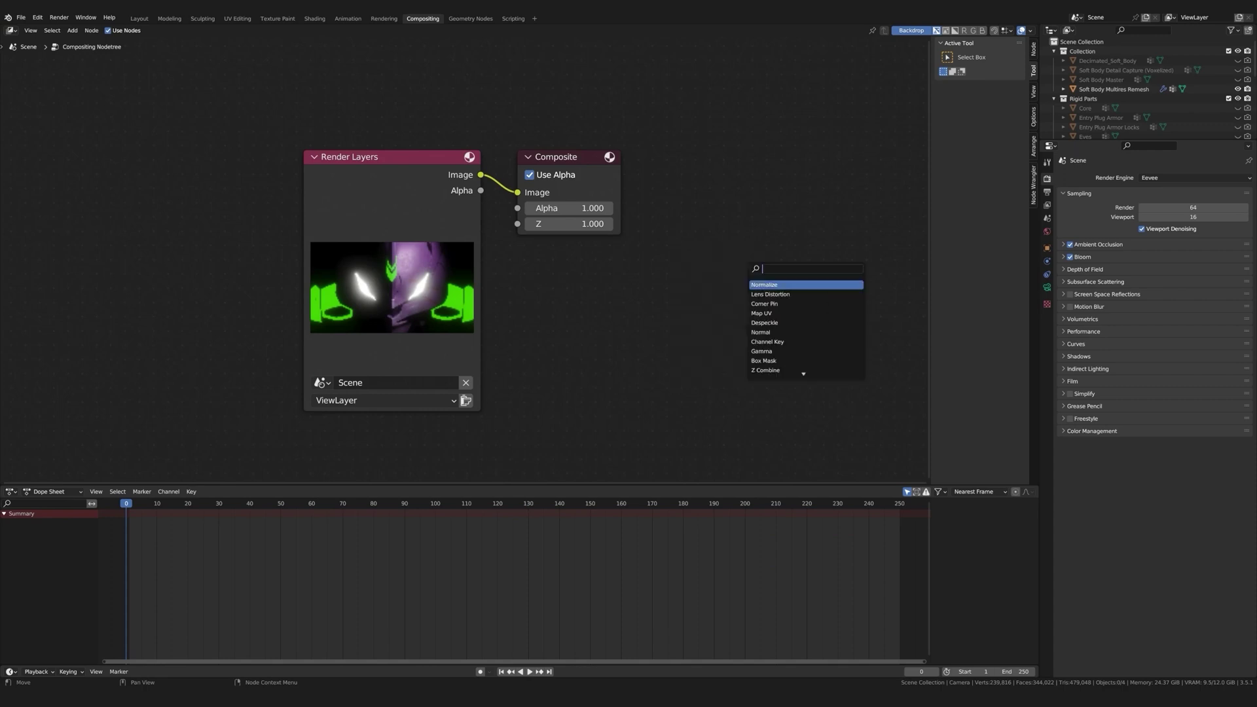
text(len)
key(Return)
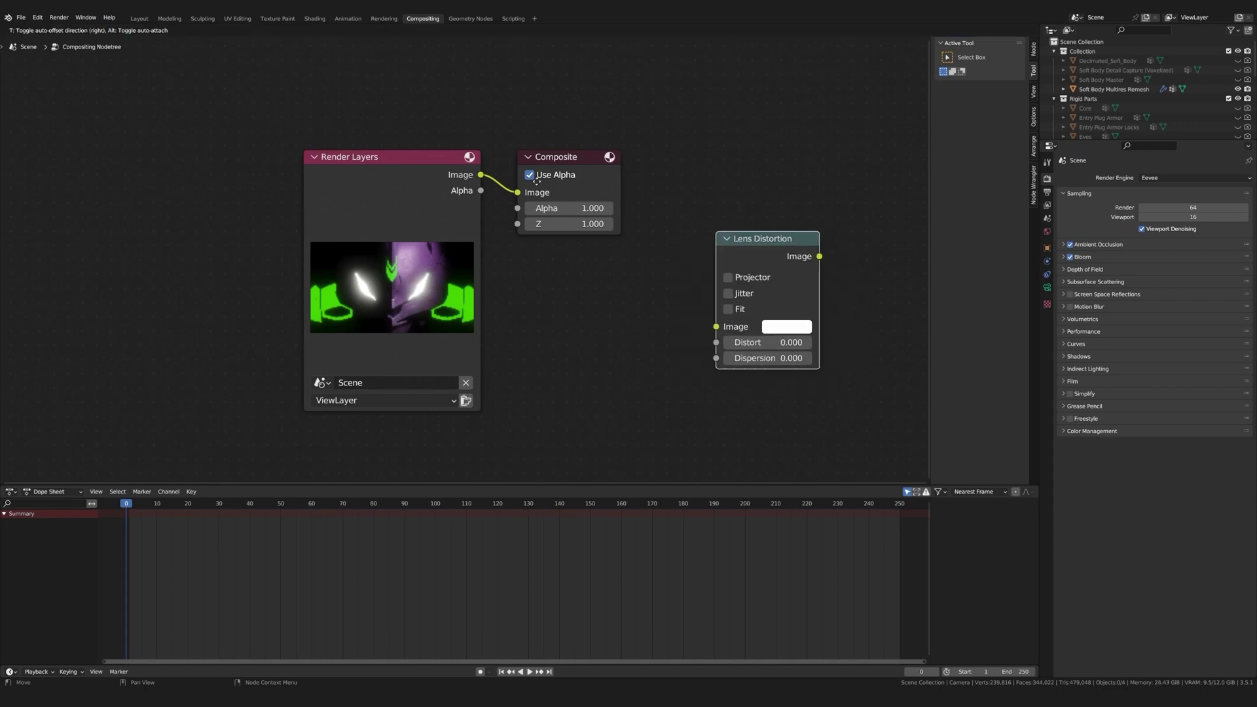
click(563, 215)
click(552, 195)
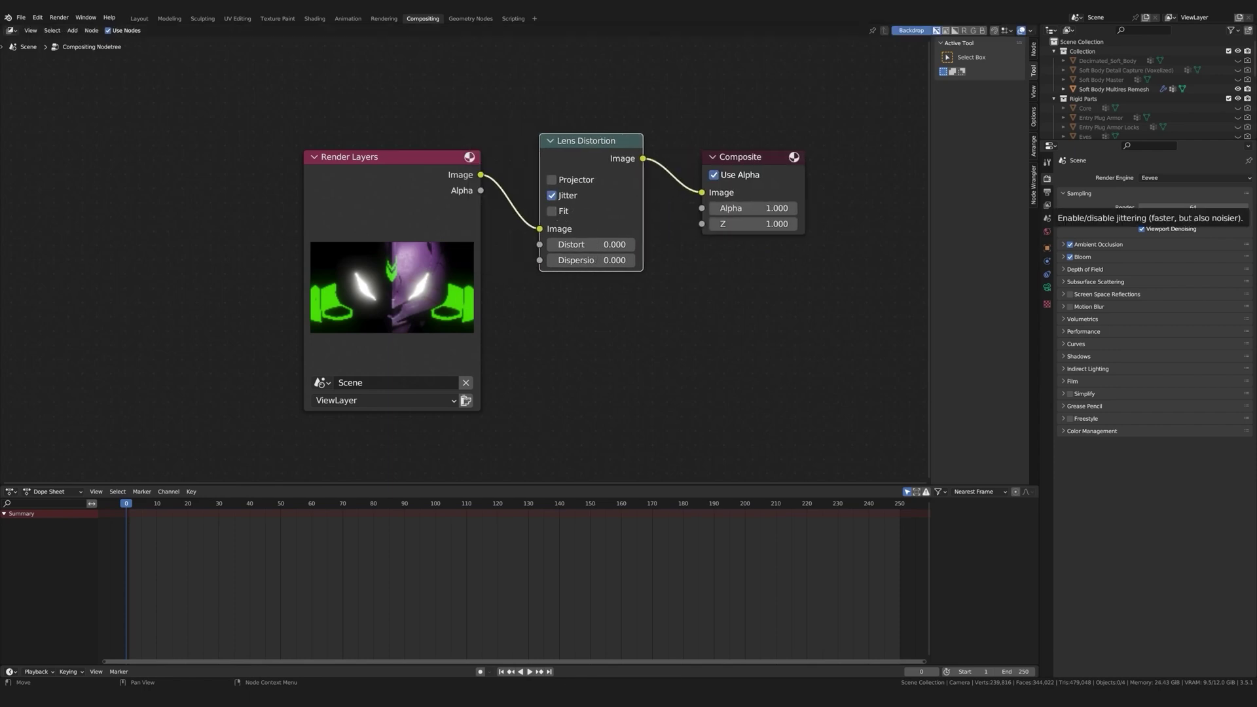
Step: Bring up the render result and examine the edges of the green panels and glowing eyes up close
key(F12)
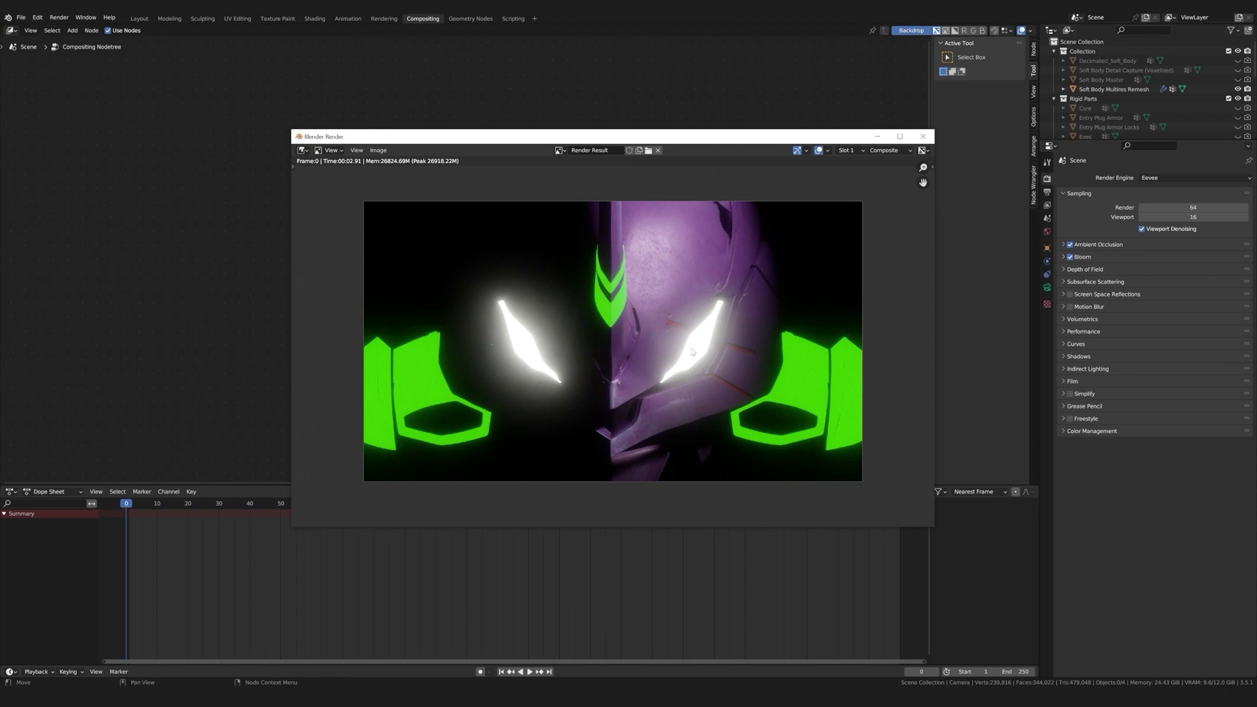
scroll(692, 351, up, 1)
scroll(691, 351, down, 2)
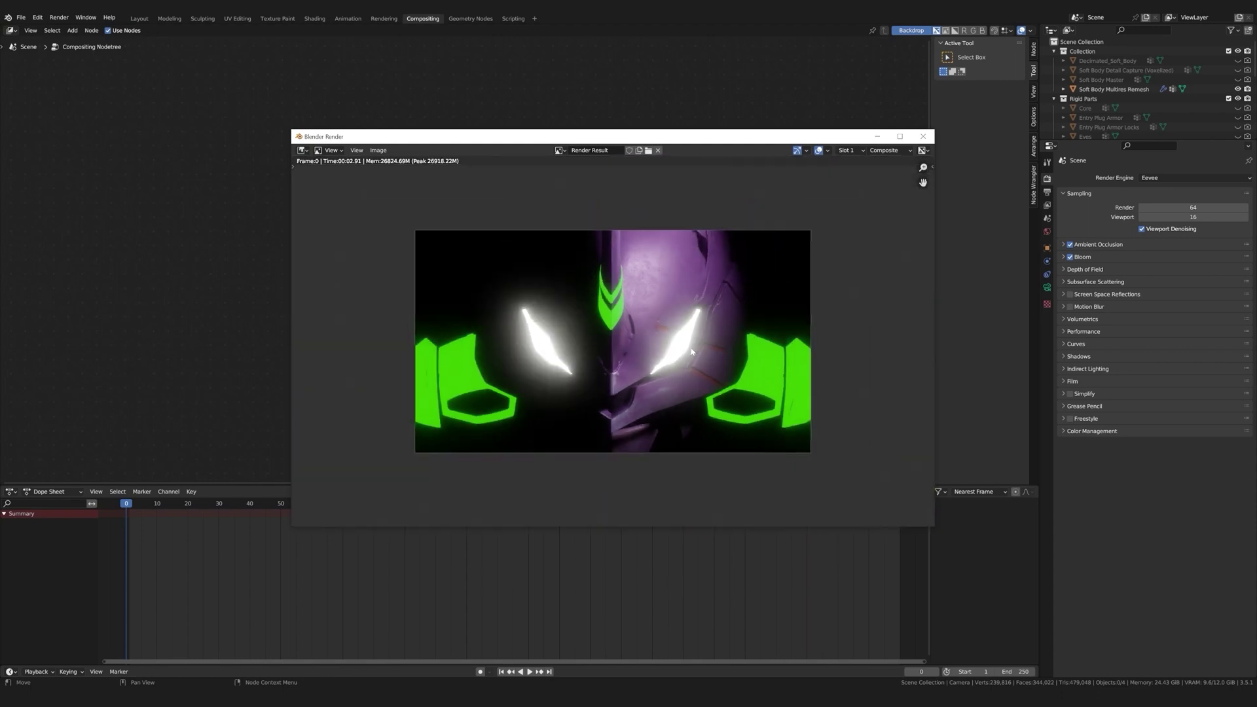
scroll(493, 401, up, 2)
scroll(586, 367, up, 3)
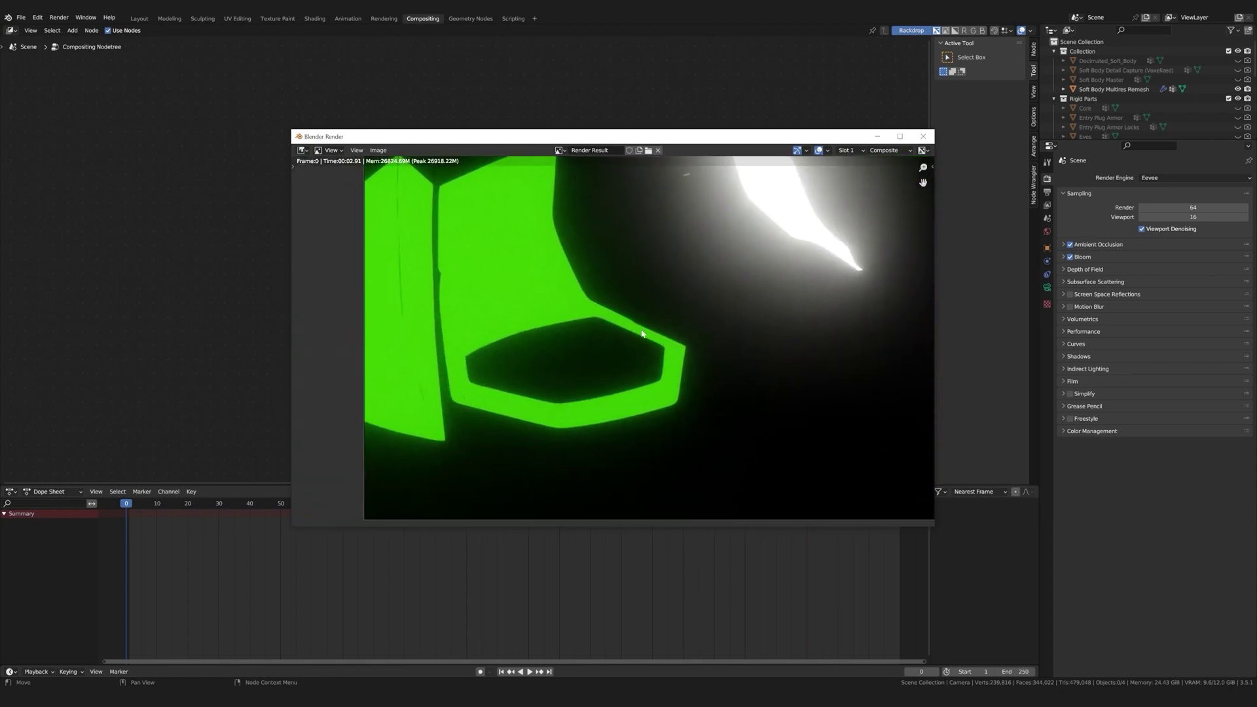
scroll(609, 335, up, 1)
scroll(711, 365, down, 2)
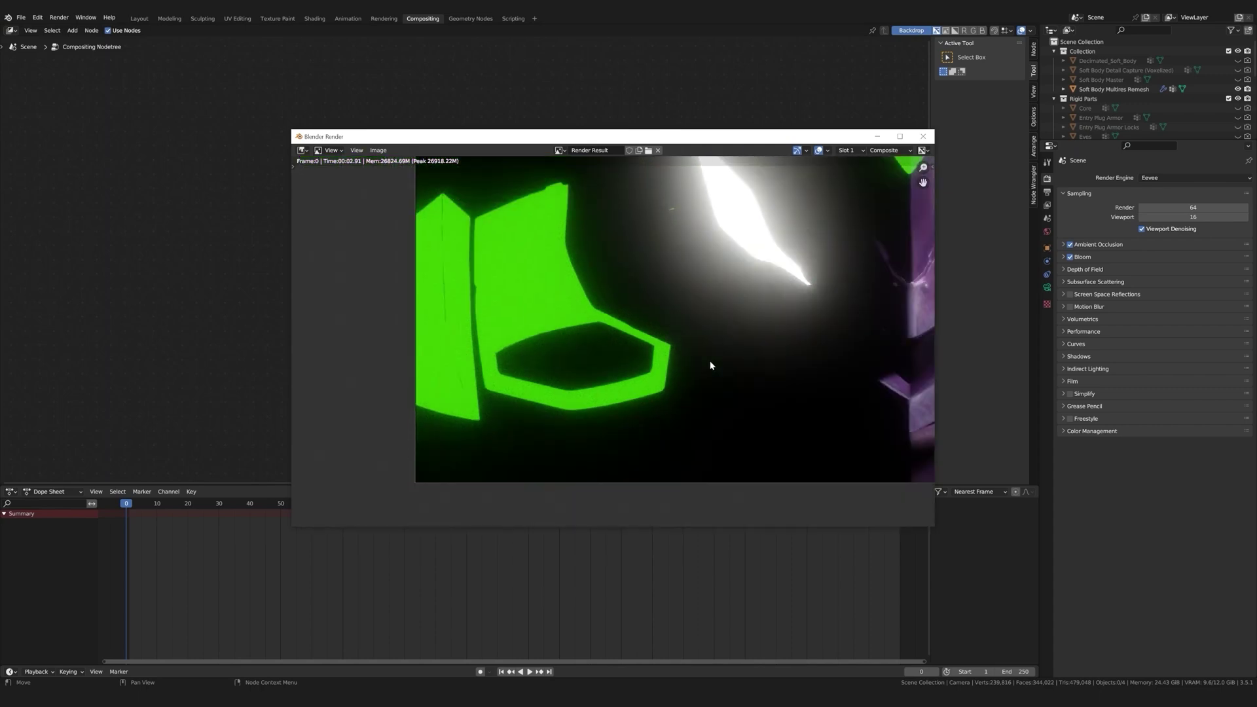
scroll(613, 340, up, 2)
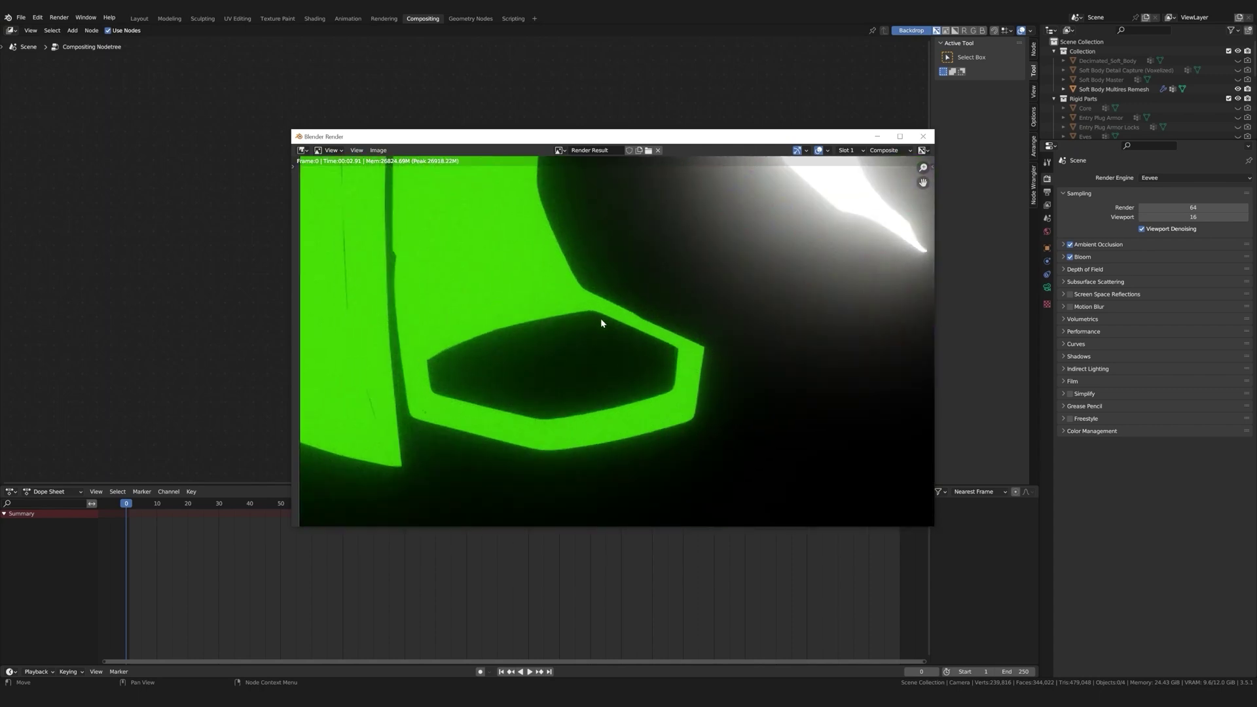
scroll(736, 317, down, 4)
scroll(579, 351, up, 1)
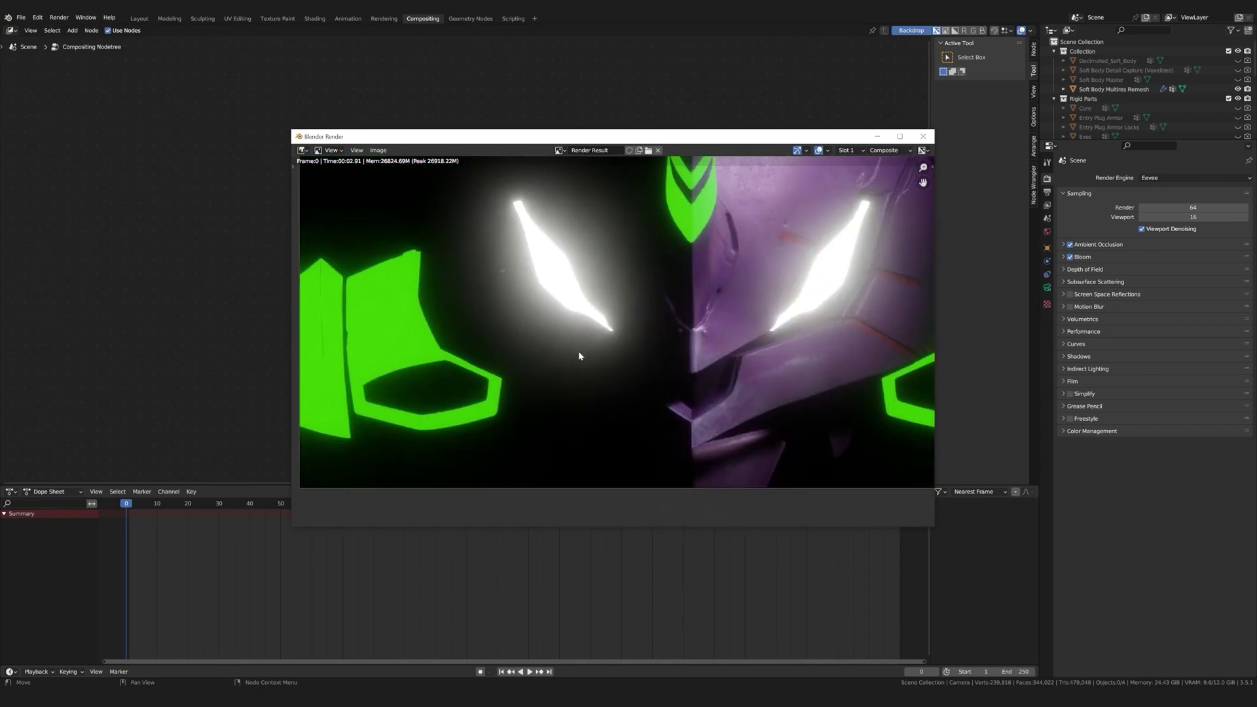
scroll(707, 370, down, 1)
scroll(650, 379, up, 3)
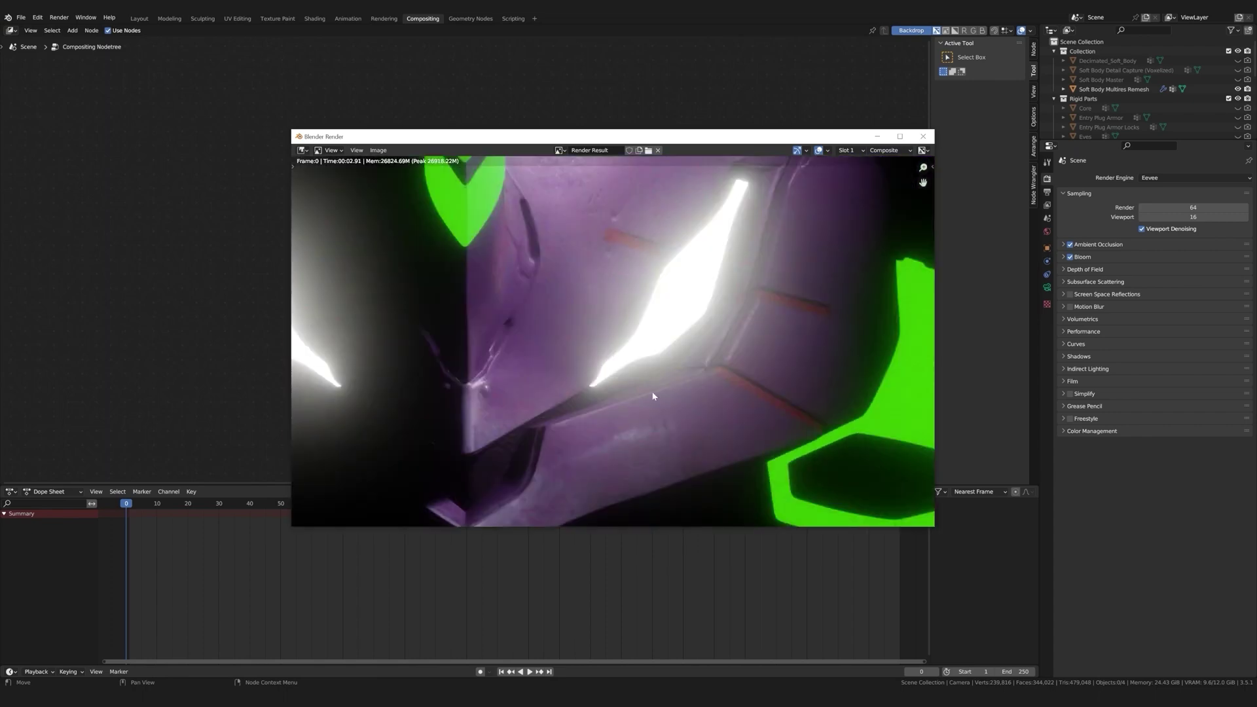
Step: Review the rendered frame around the glowing eyes and green panels at different magnifications, and close the render
scroll(579, 391, down, 5)
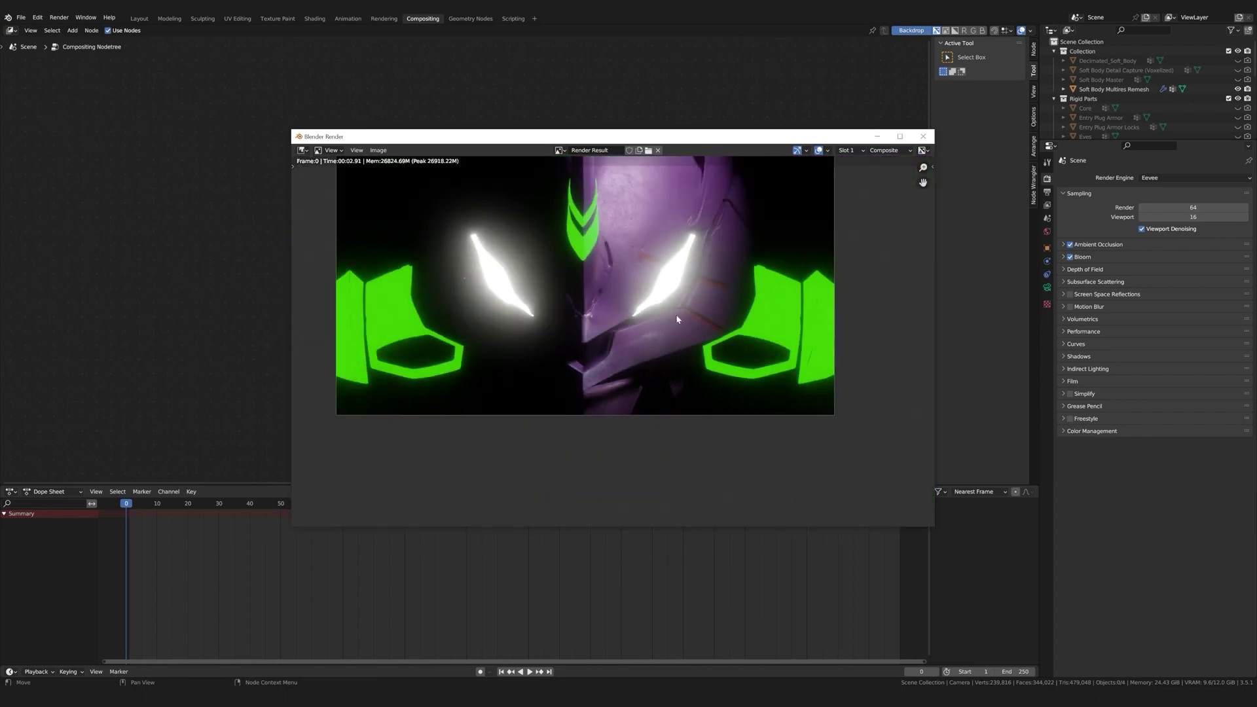
scroll(673, 390, up, 1)
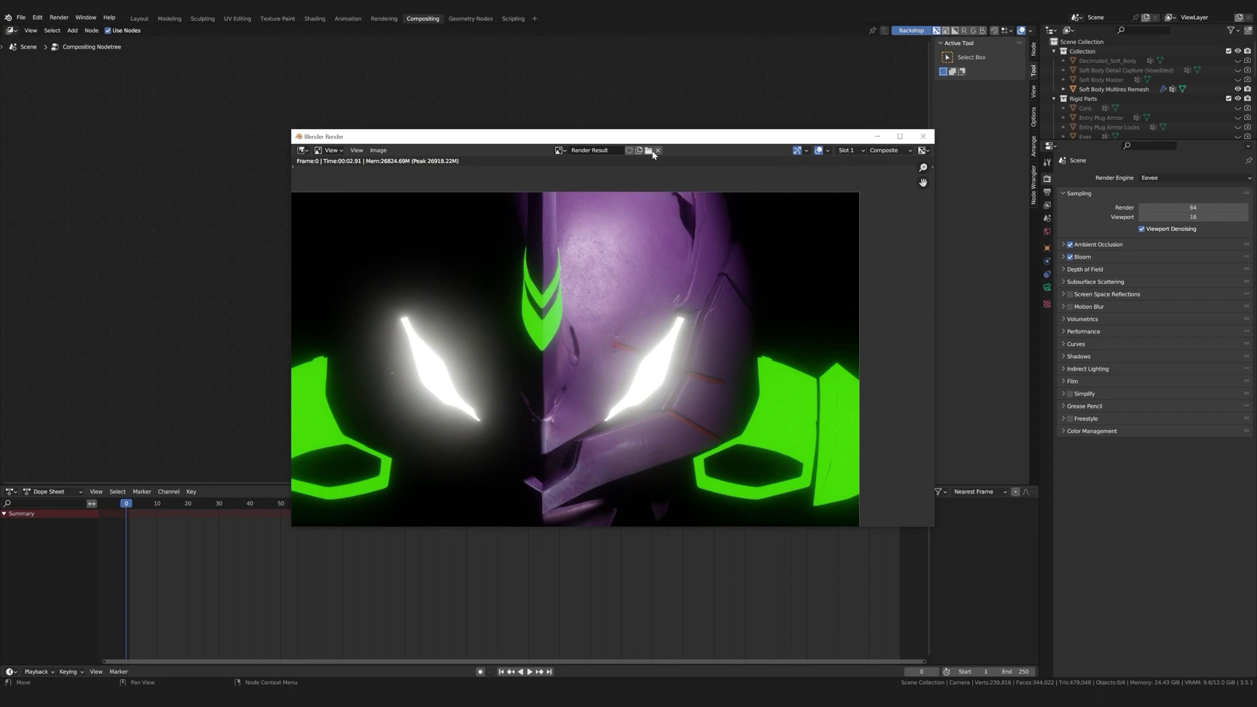
scroll(737, 391, down, 1)
key(Escape)
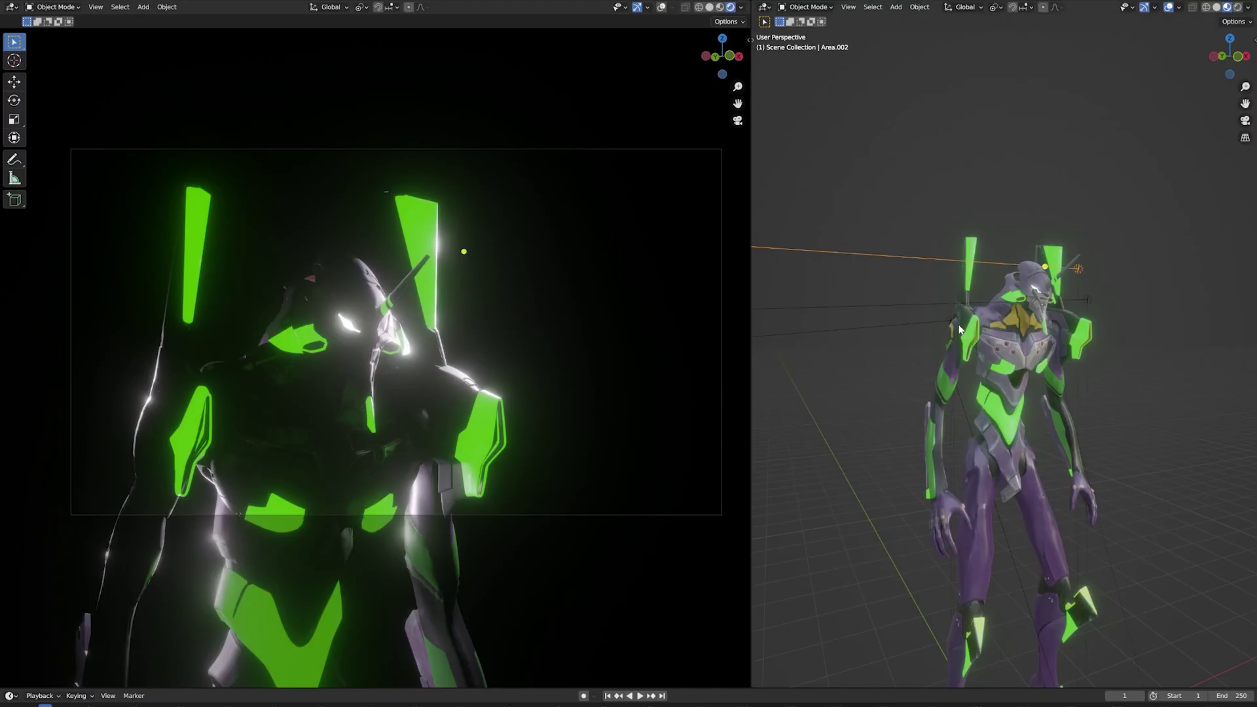
Step: Select the low area light behind the figure and shift it slightly inward and down toward the lower back
middle_drag(904, 331, 786, 337)
key(KP_0)
scroll(472, 353, up, 4)
mouse_move(540, 321)
middle_down()
mouse_move(606, 305)
mouse_move(679, 342)
mouse_move(547, 340)
middle_up()
key(KP_0)
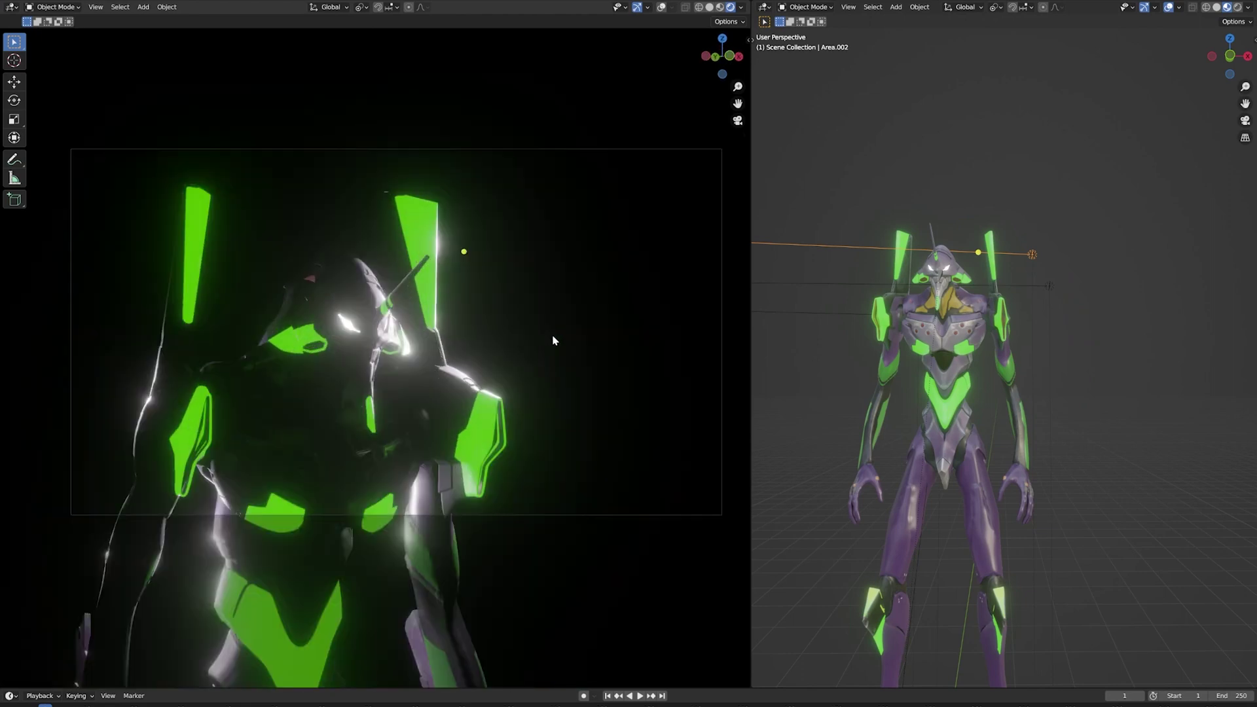
middle_drag(1092, 342, 1083, 308)
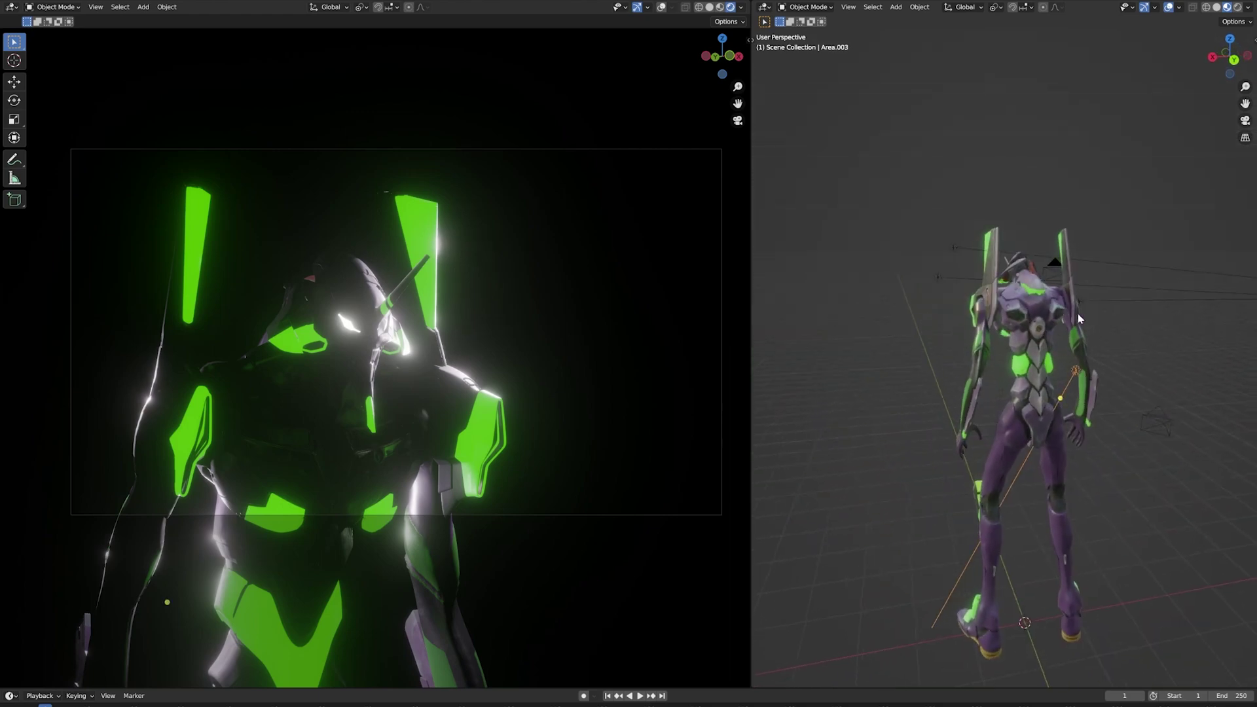
key(shift+d)
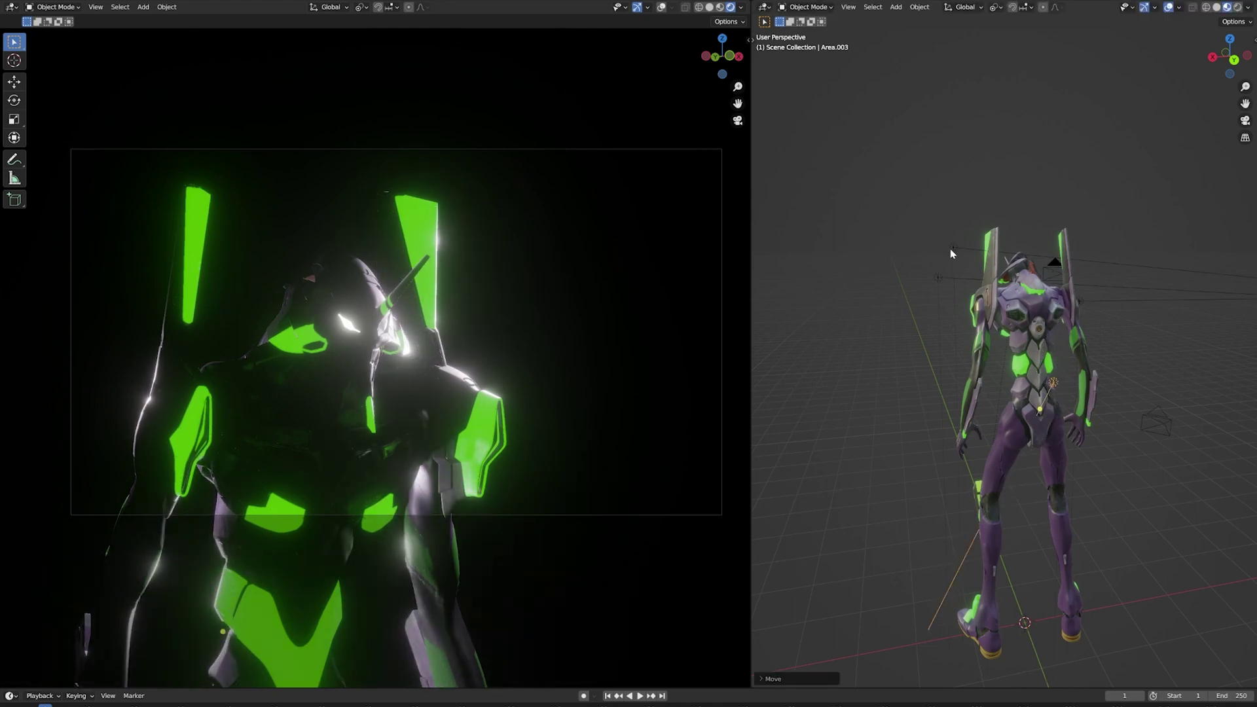
Step: Reposition the upper area light behind the figure at about head height, just outside the shoulder pylon, to adjust the rim lighting
key(g)
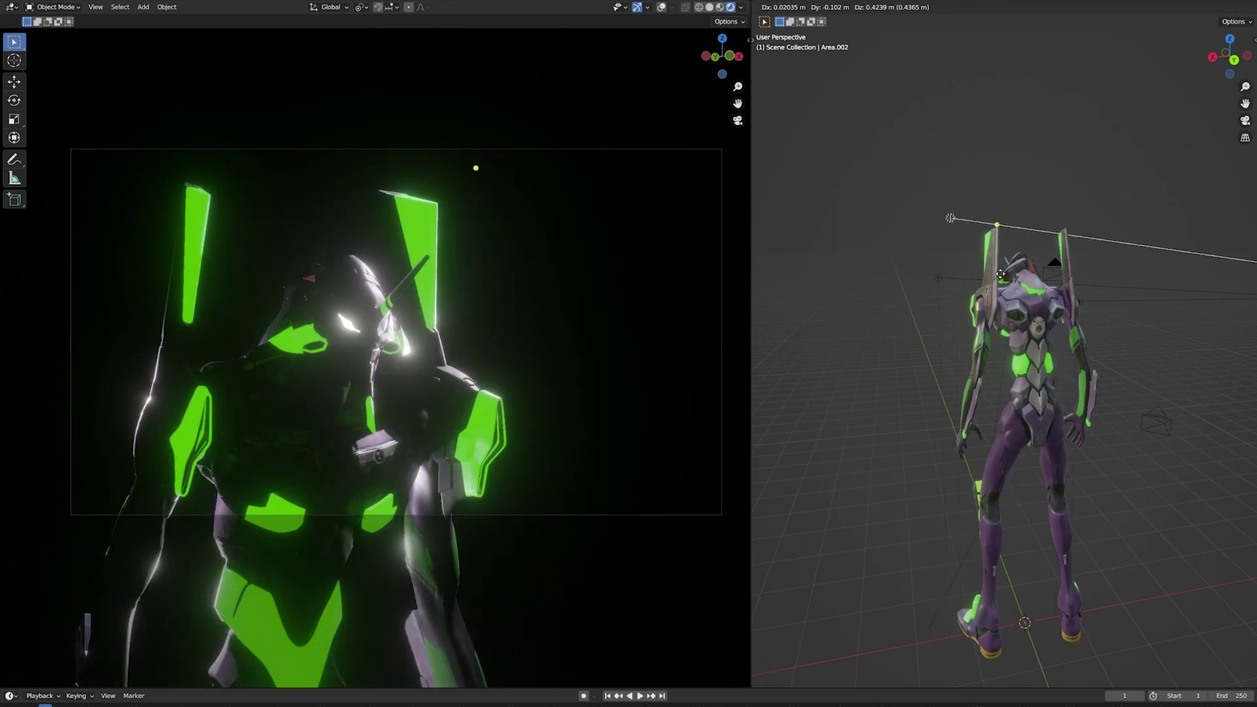
click(970, 344)
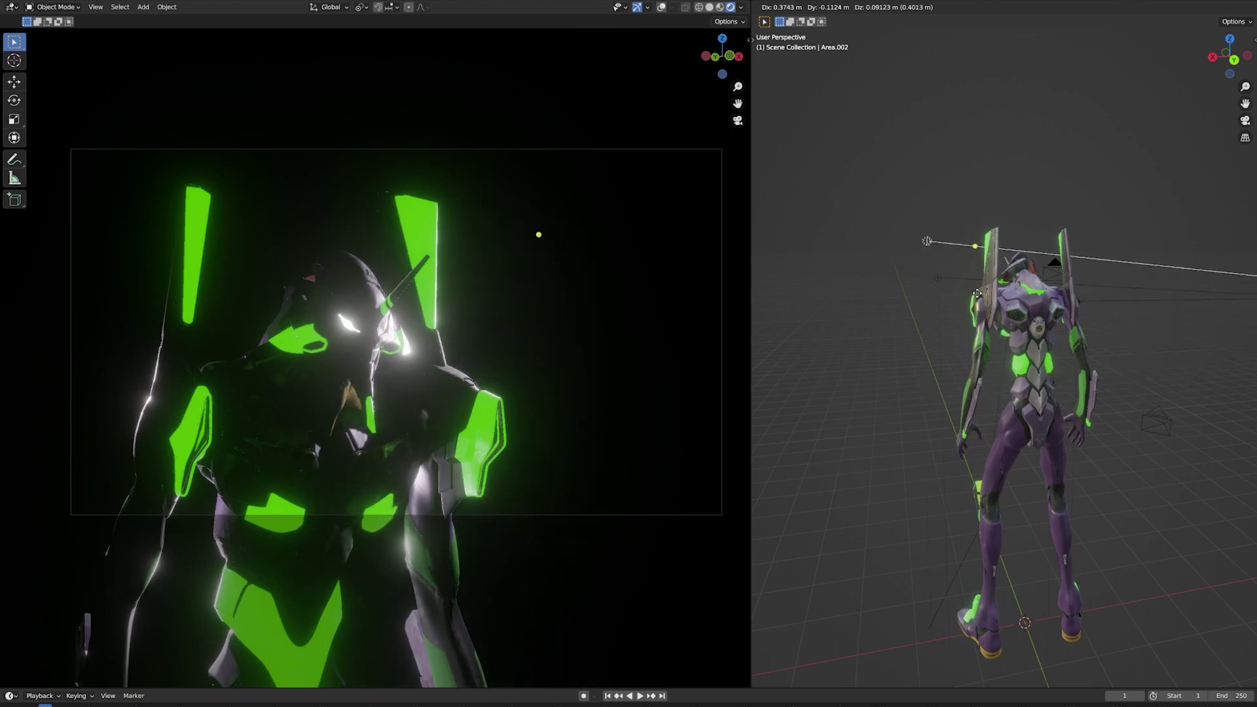
click(962, 296)
key(g)
middle_drag(1088, 312, 881, 369)
click(966, 350)
middle_drag(965, 350, 984, 367)
click(981, 322)
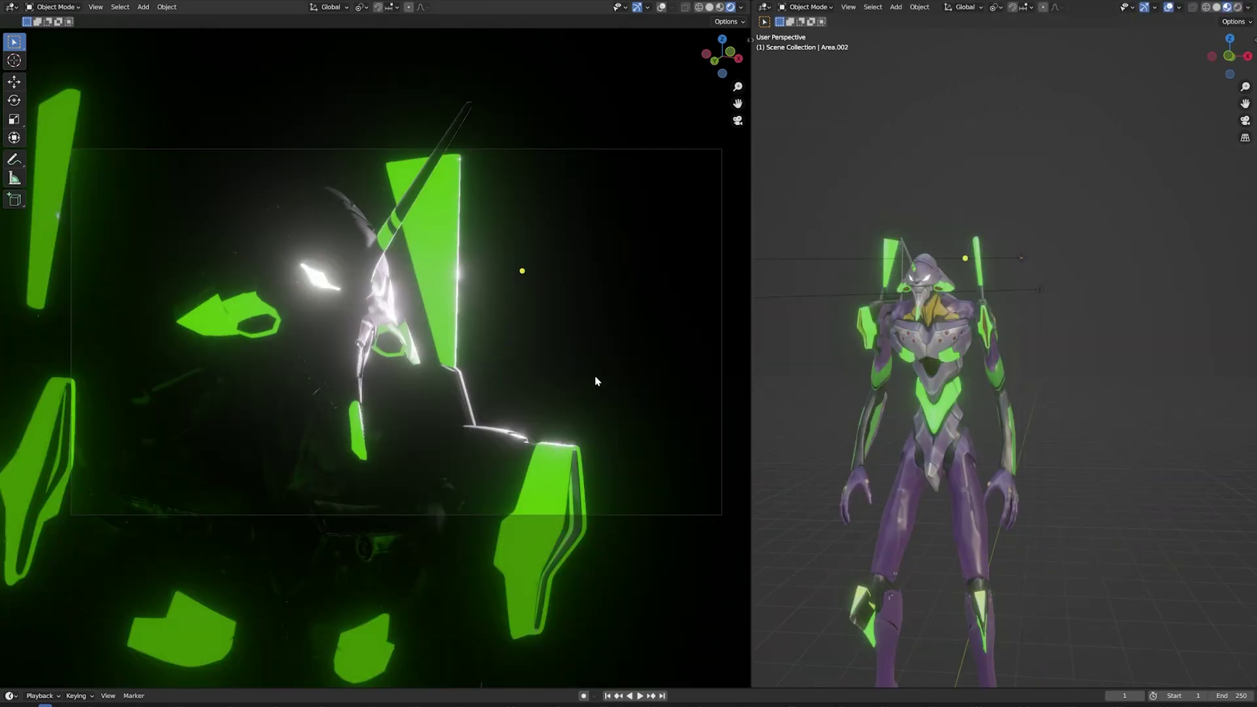
Step: Frame the helmet in profile and widen the rendered viewport to fill most of the window
middle_drag(596, 380, 635, 399)
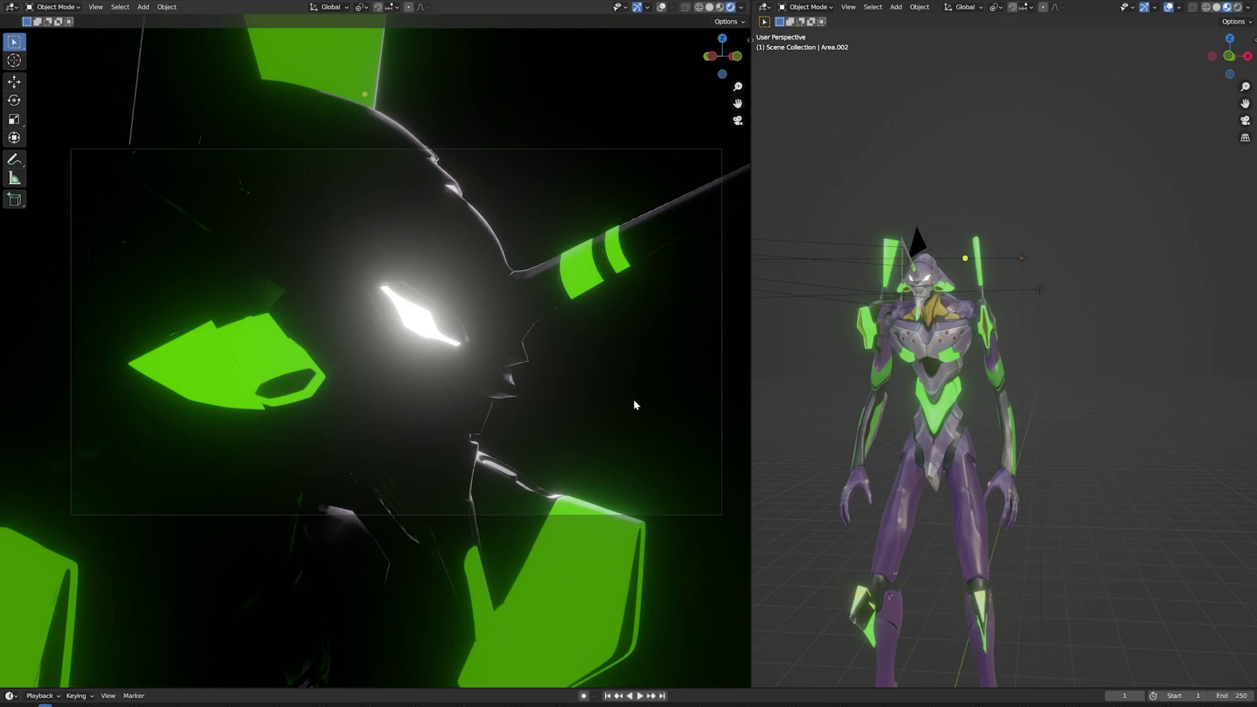
key(g)
click(764, 281)
drag(750, 277, 1128, 283)
scroll(804, 405, down, 2)
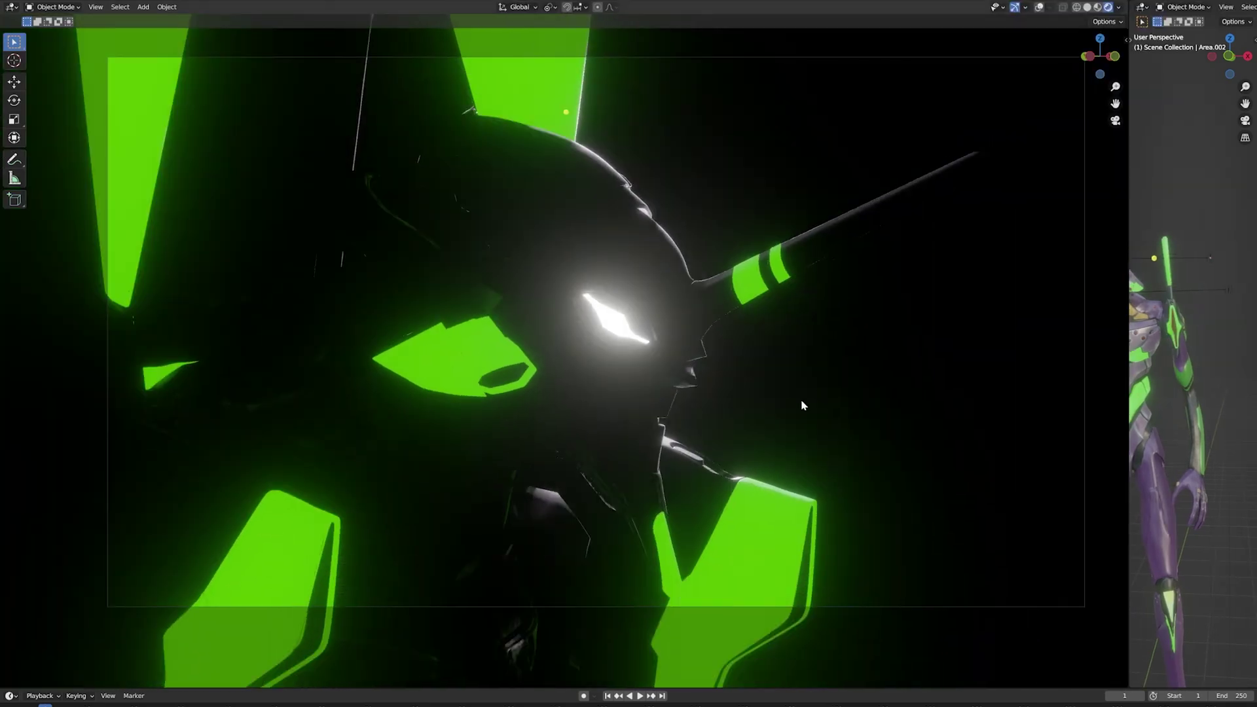
Step: Examine the rim lighting and bloom on the upper body from the side and the front
scroll(804, 406, down, 5)
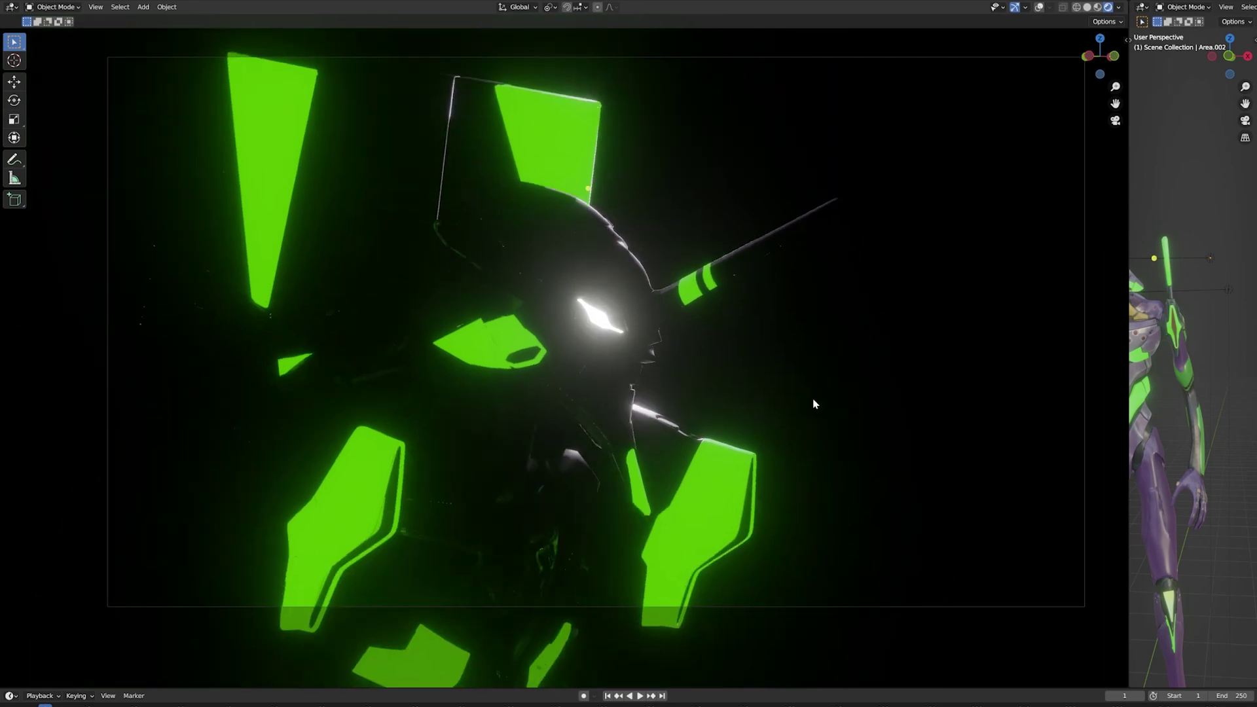
middle_drag(805, 399, 687, 435)
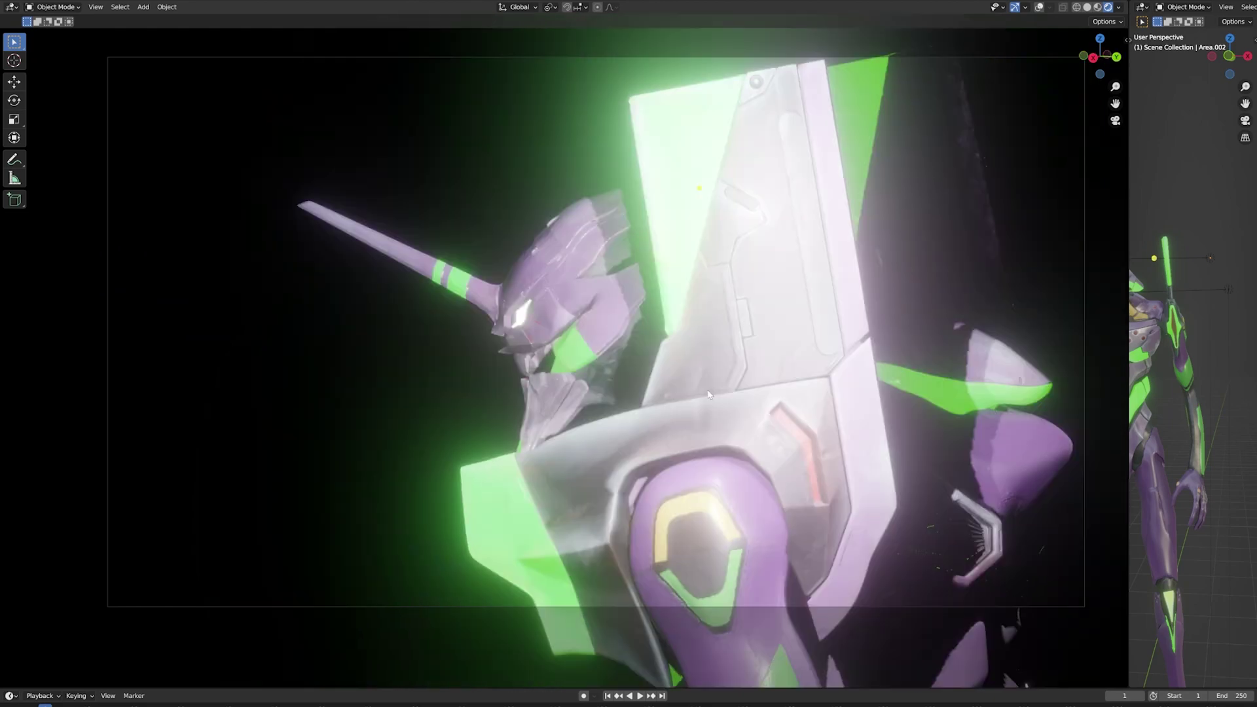
middle_drag(708, 394, 963, 326)
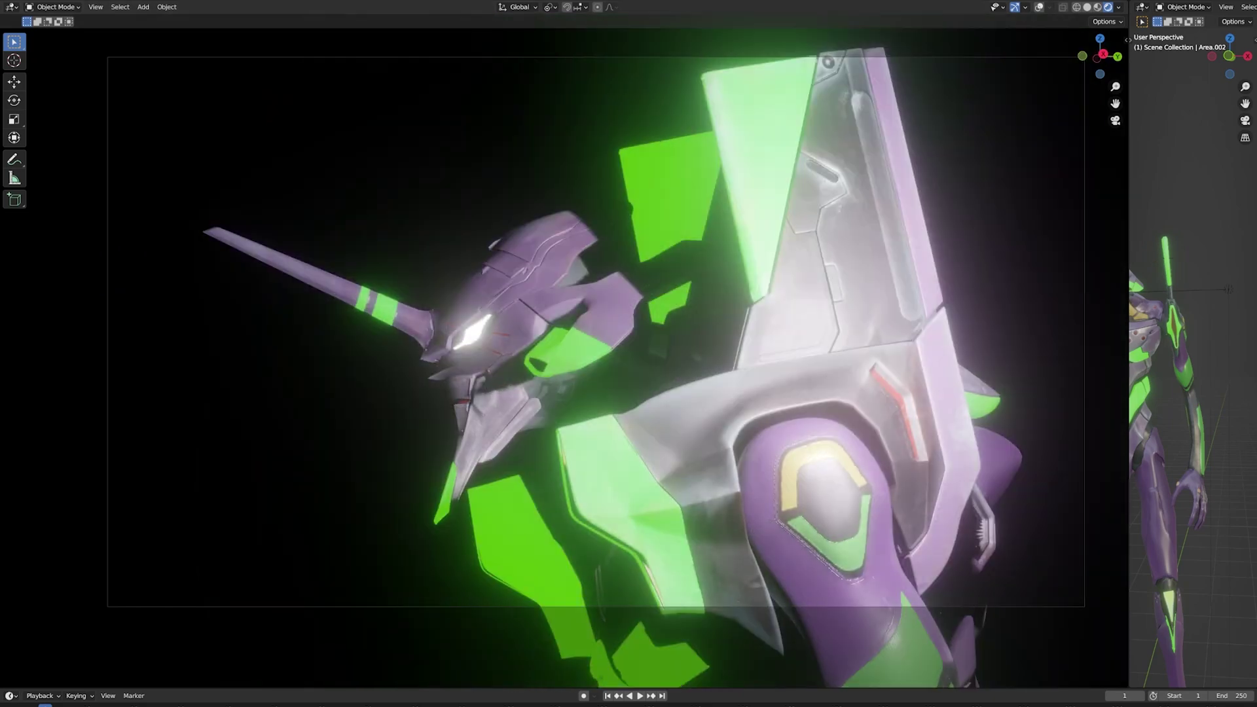
middle_drag(831, 287, 886, 306)
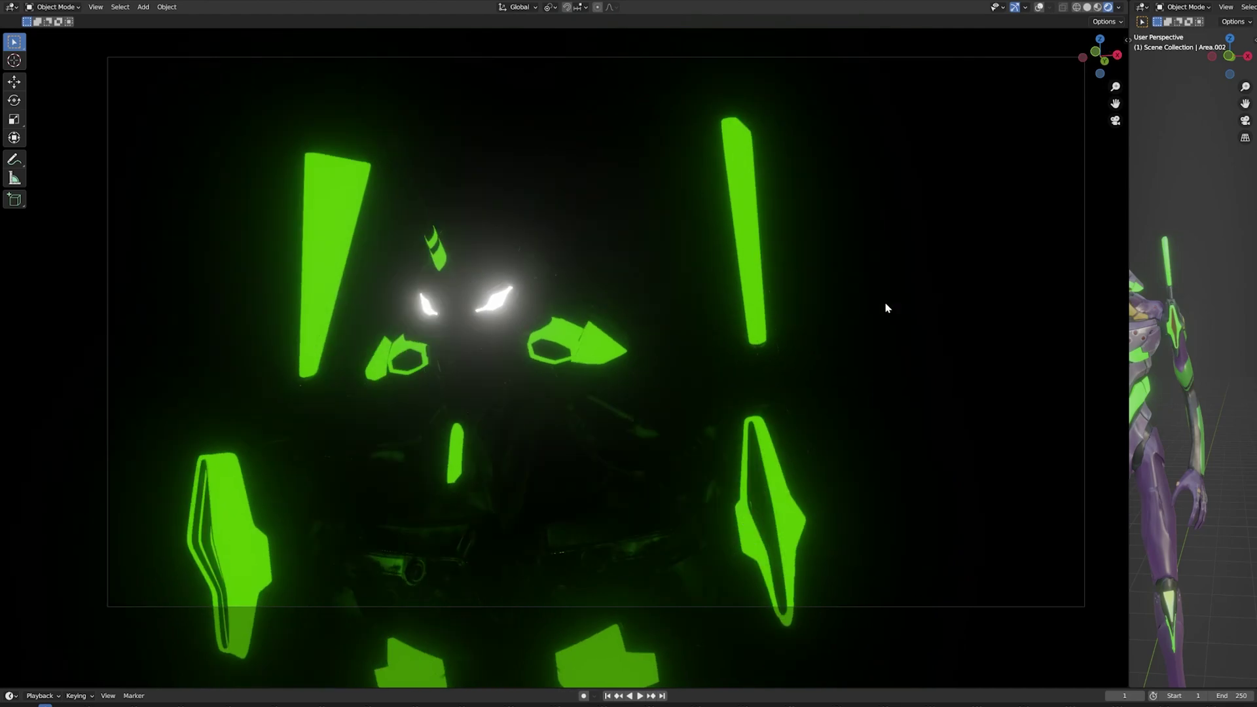
middle_drag(731, 393, 965, 437)
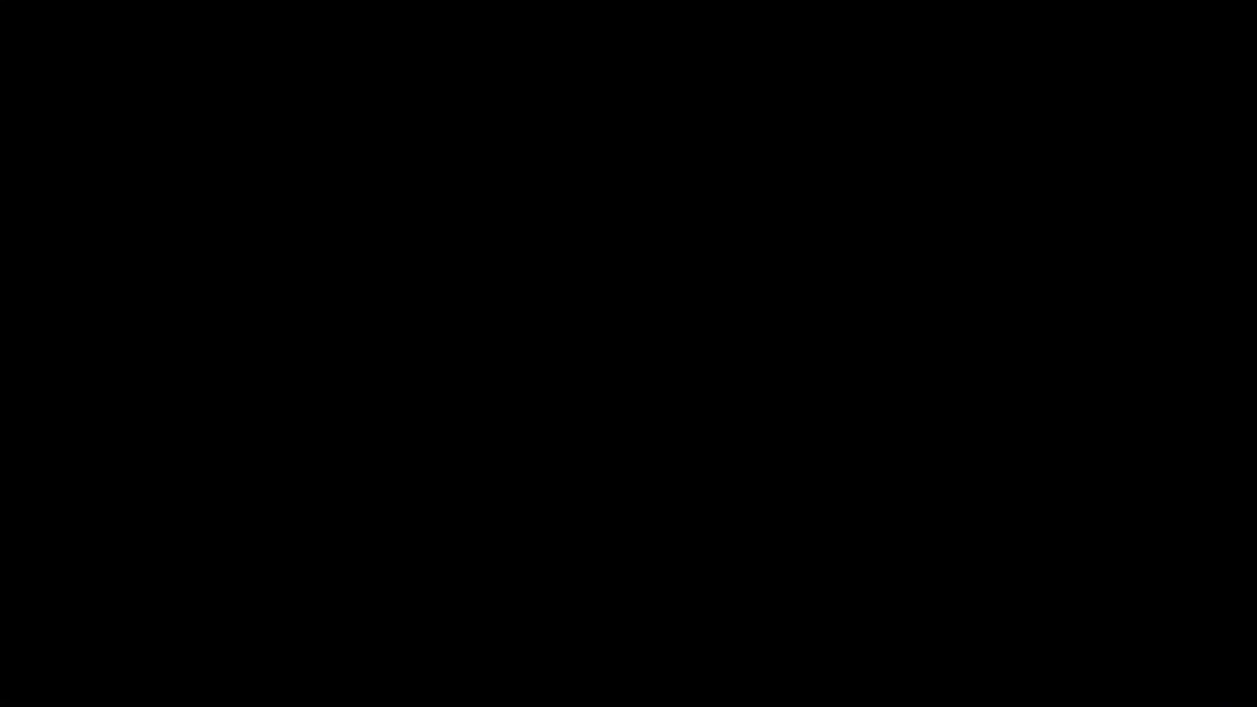